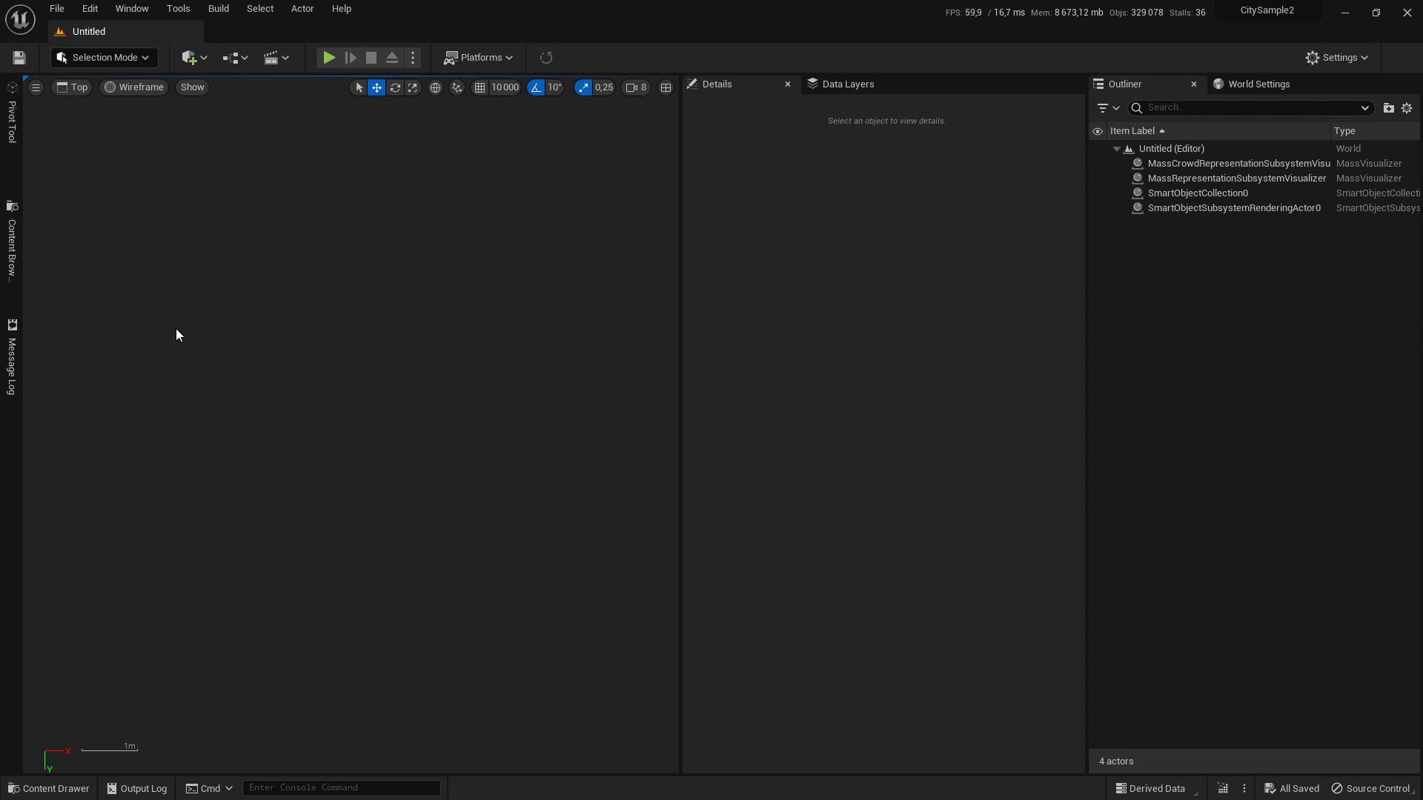
click(37, 88)
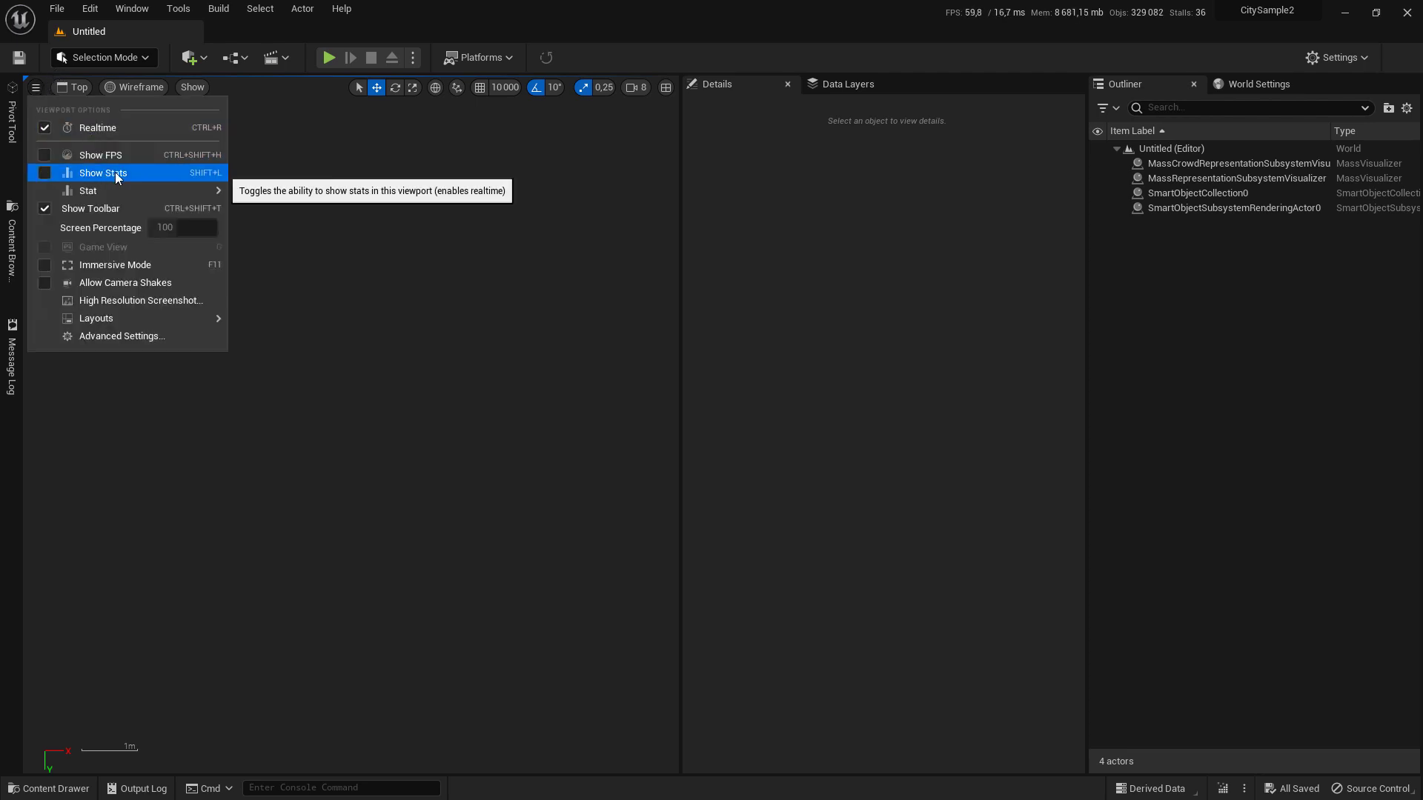
click(102, 175)
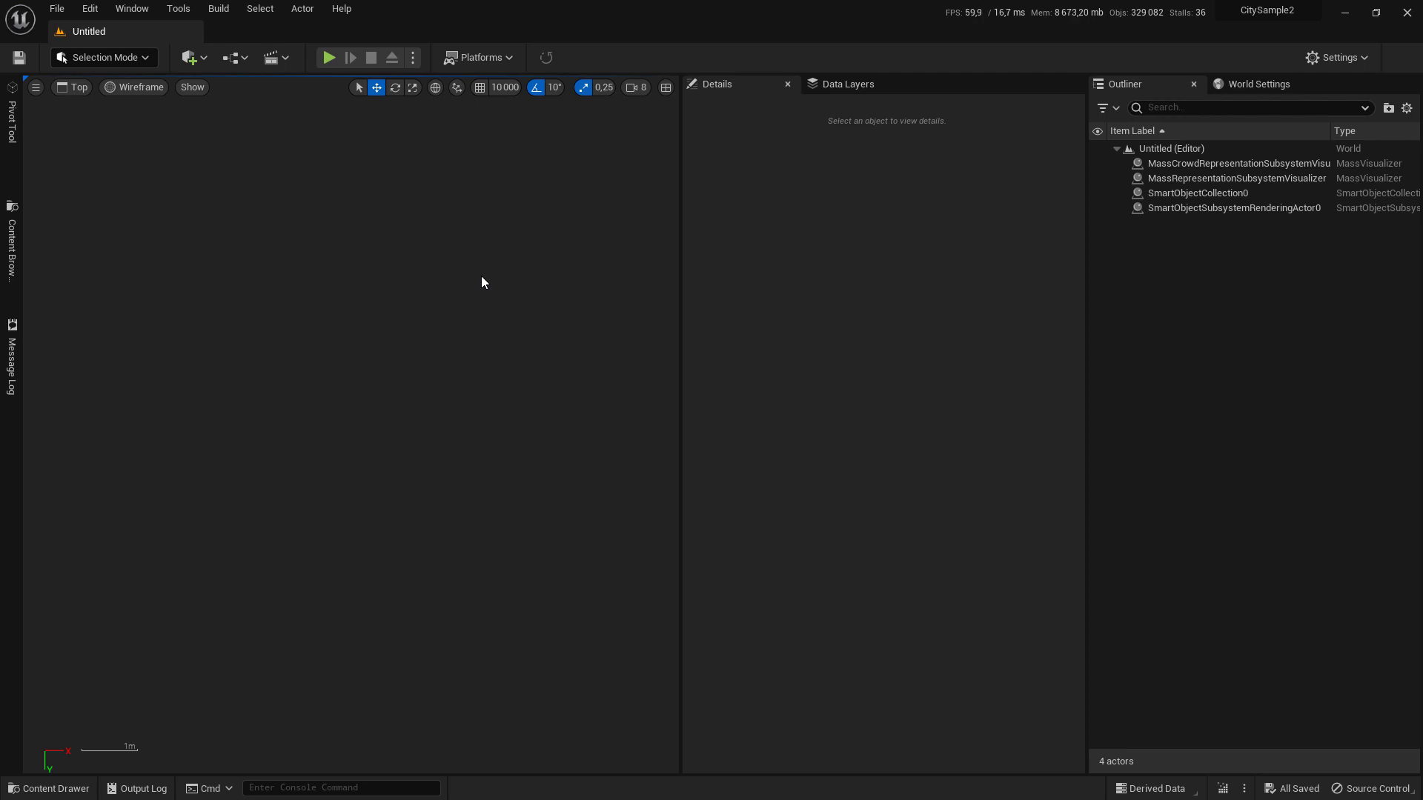
Create a new level from the Empty Open World template.
key(ctrl+n)
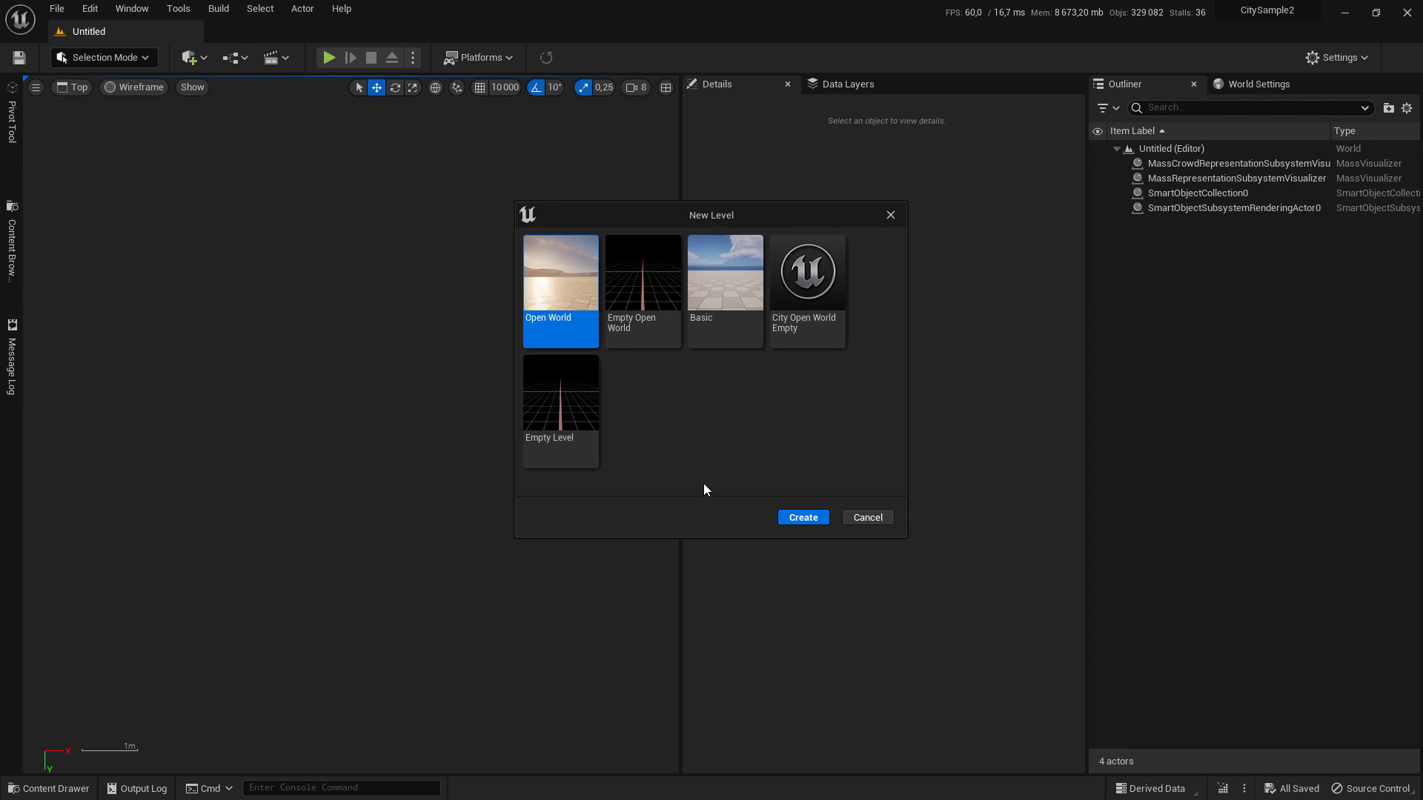
double_click(654, 301)
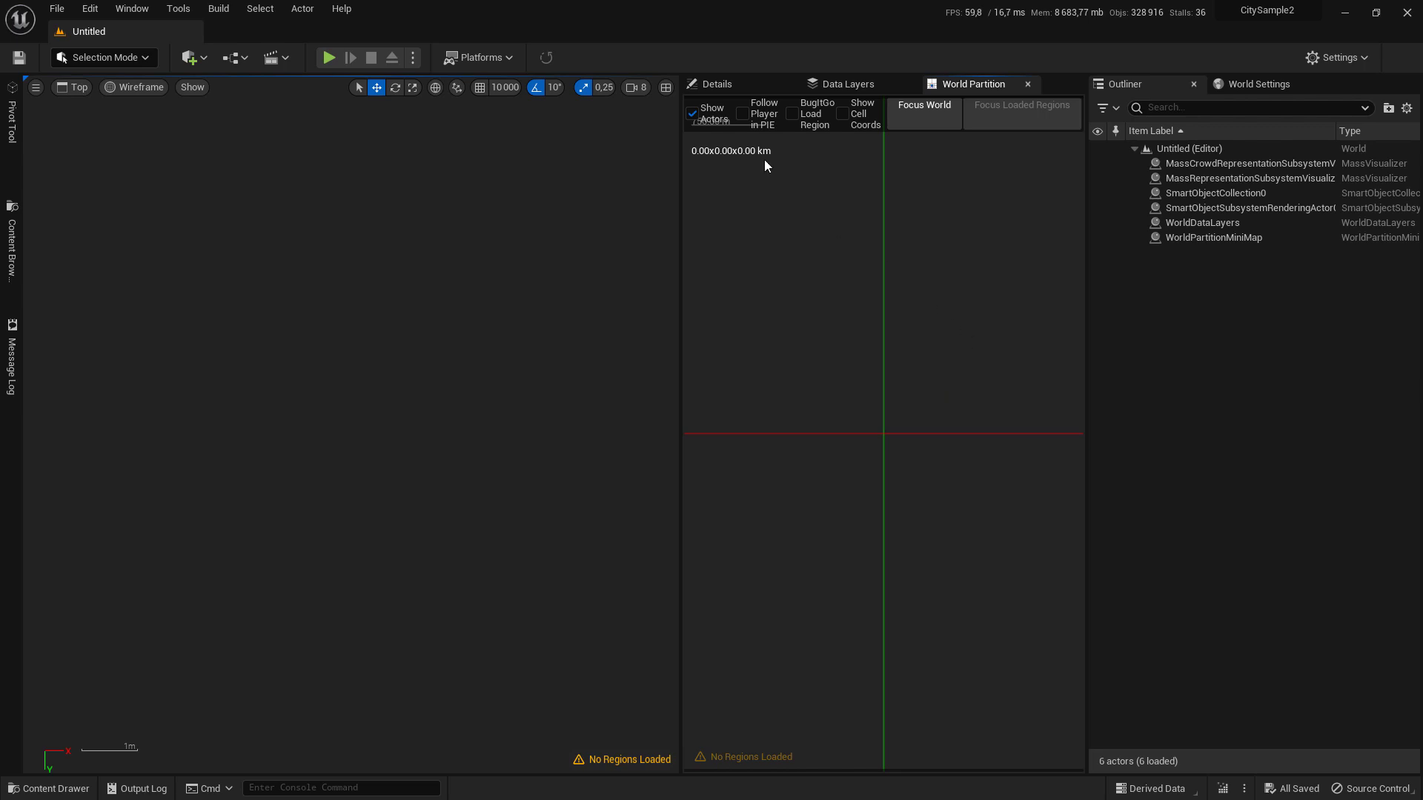
click(131, 8)
mouse_move(257, 175)
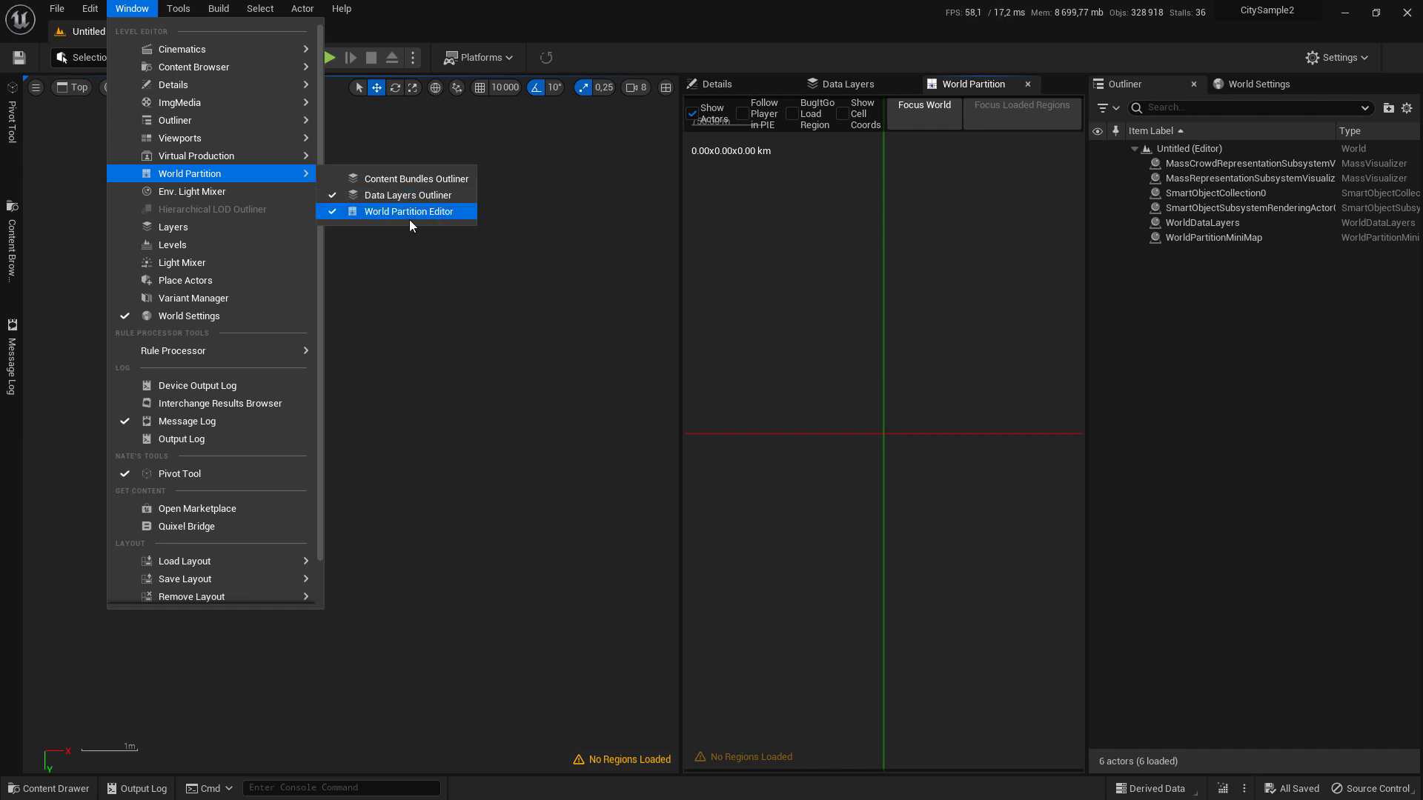
click(489, 401)
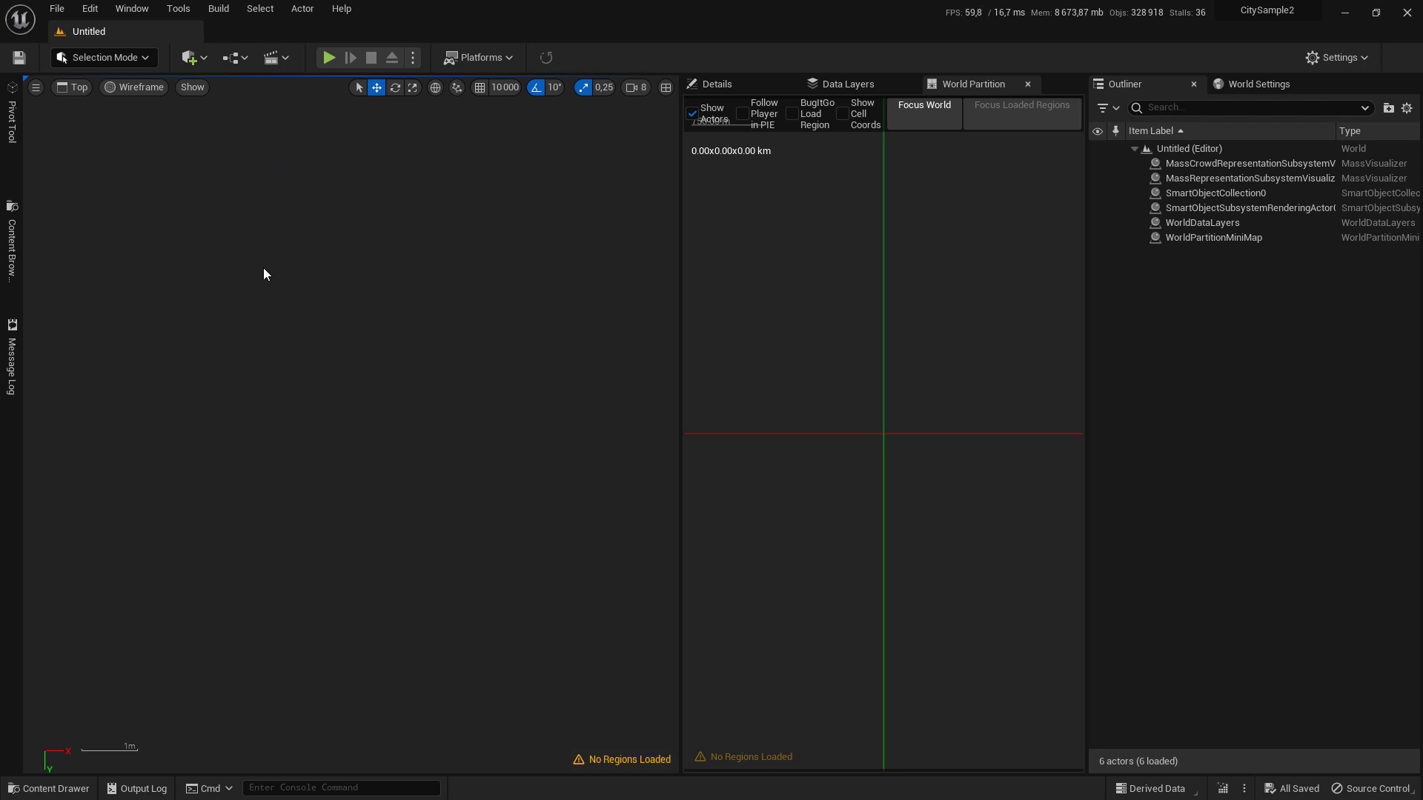
Add a Cube shape to the empty level as a size reference.
click(201, 63)
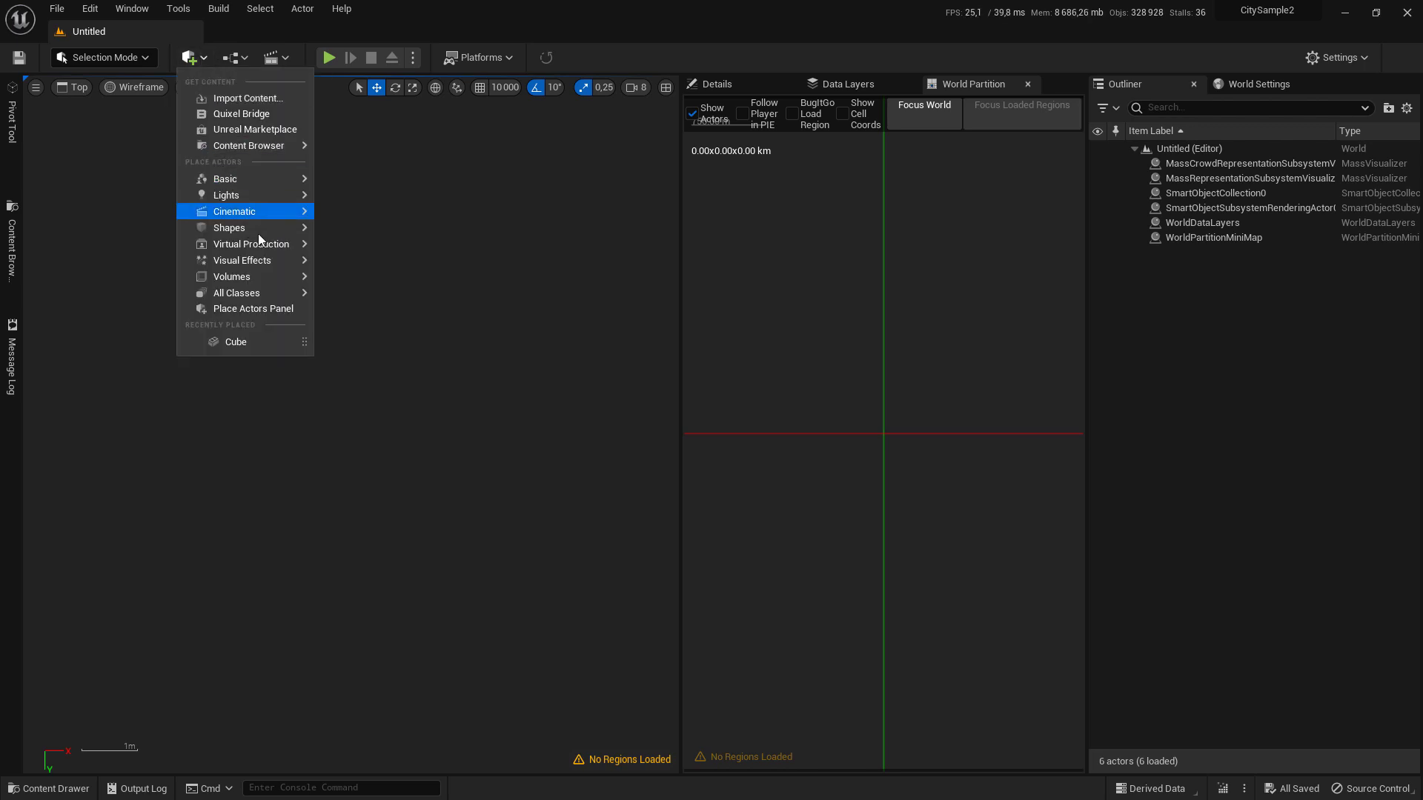
mouse_move(258, 231)
click(348, 234)
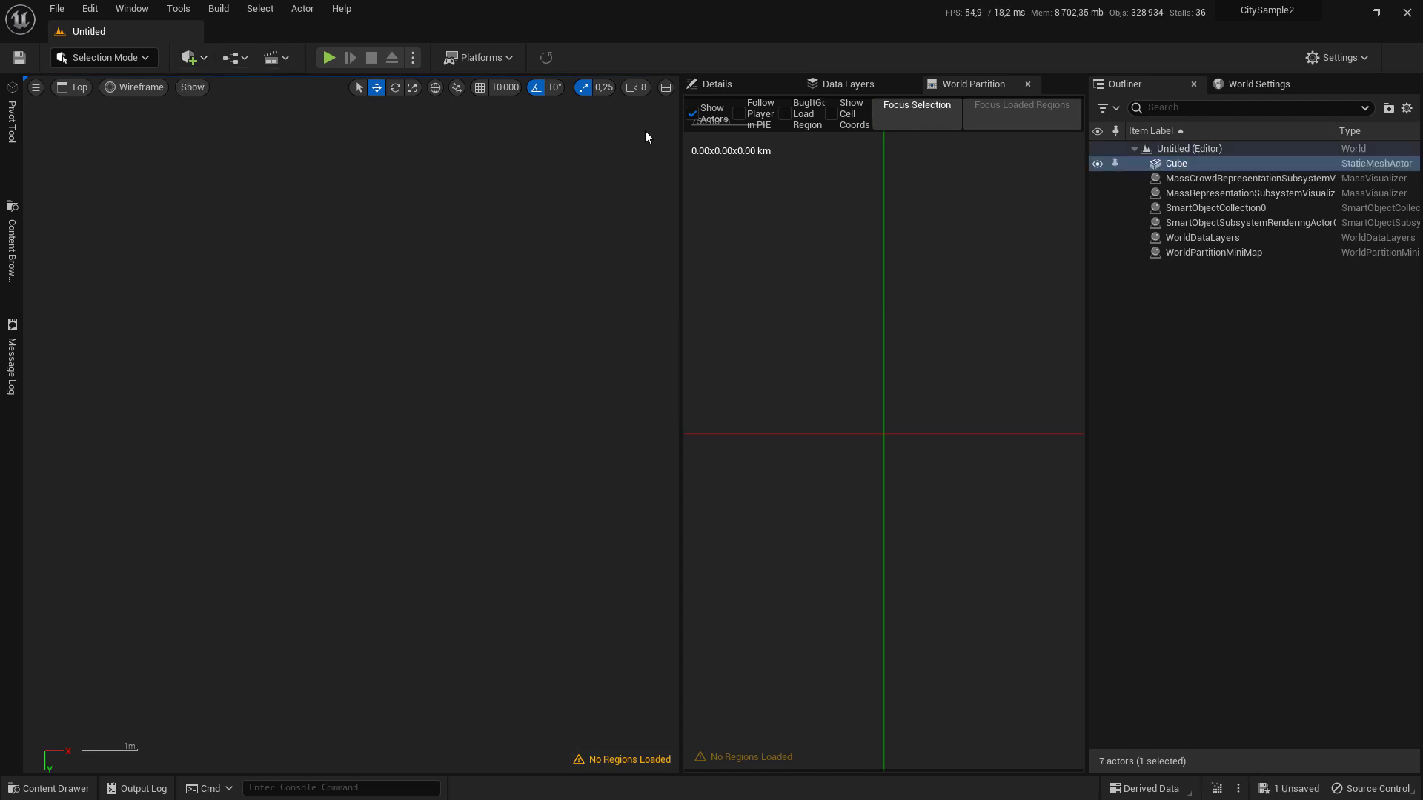
Scale the cube to 5000 in X and 3500 in Y.
click(724, 84)
scroll(838, 532, up, 2)
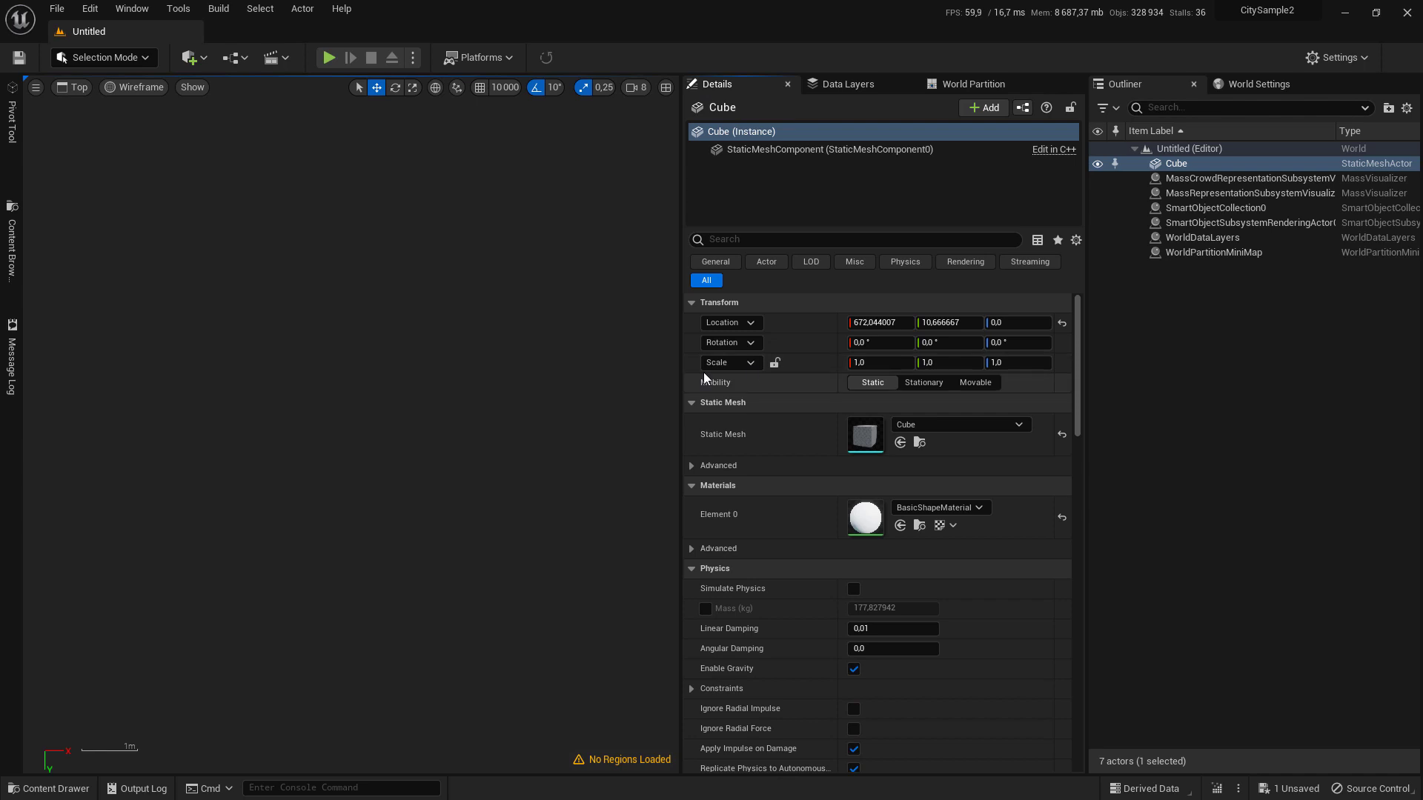
click(909, 365)
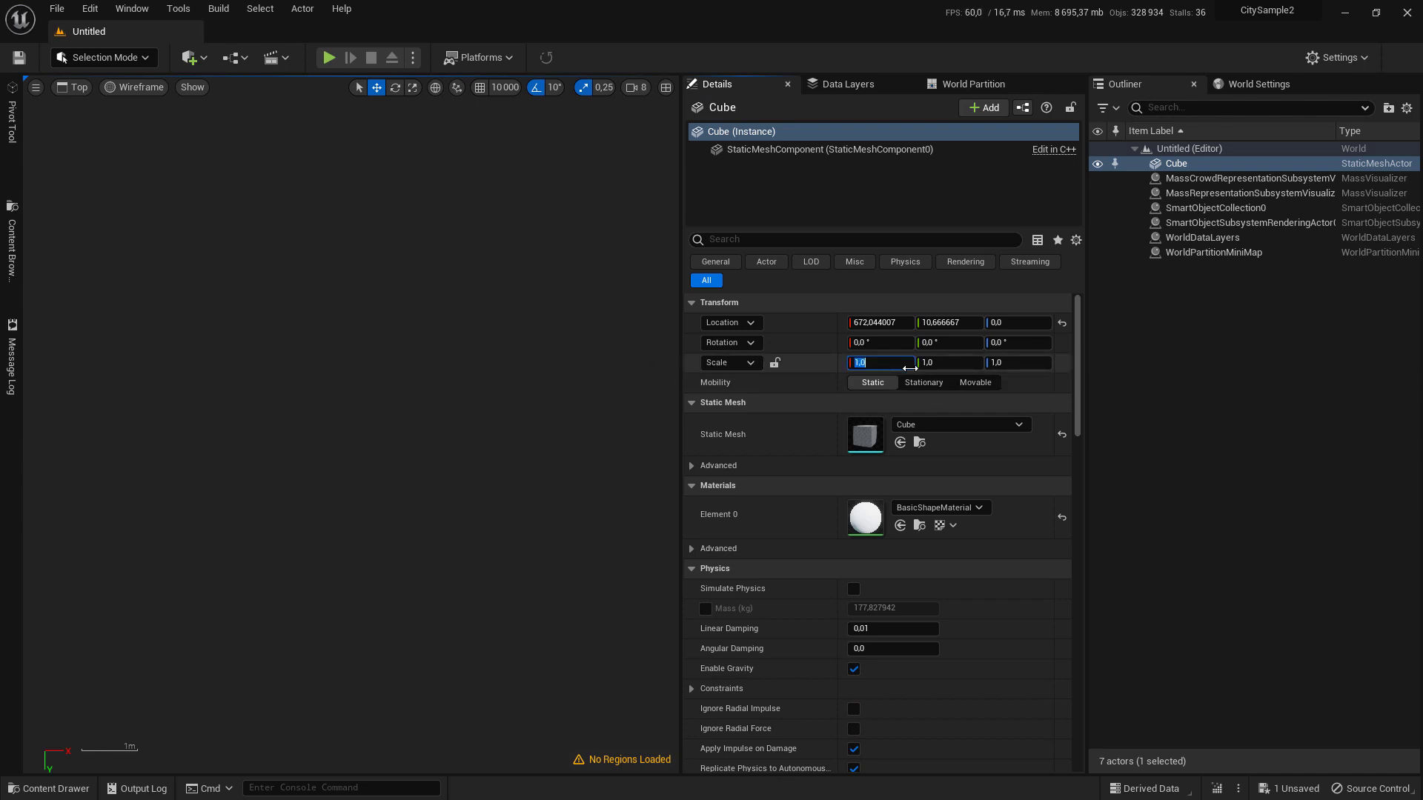
text(5000)
key(Return)
key(Tab)
text(3500)
key(Return)
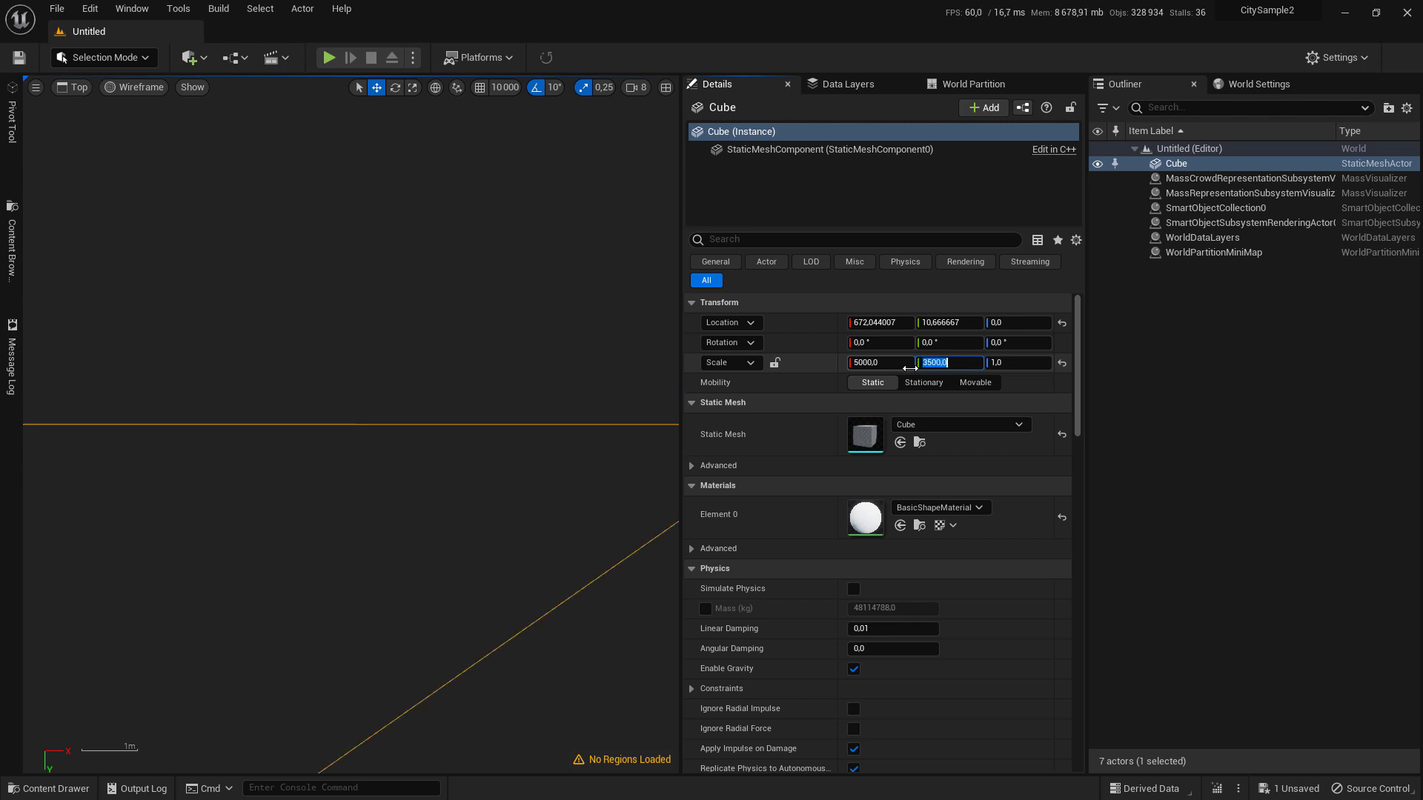
scroll(474, 389, down, 6)
scroll(444, 368, down, 10)
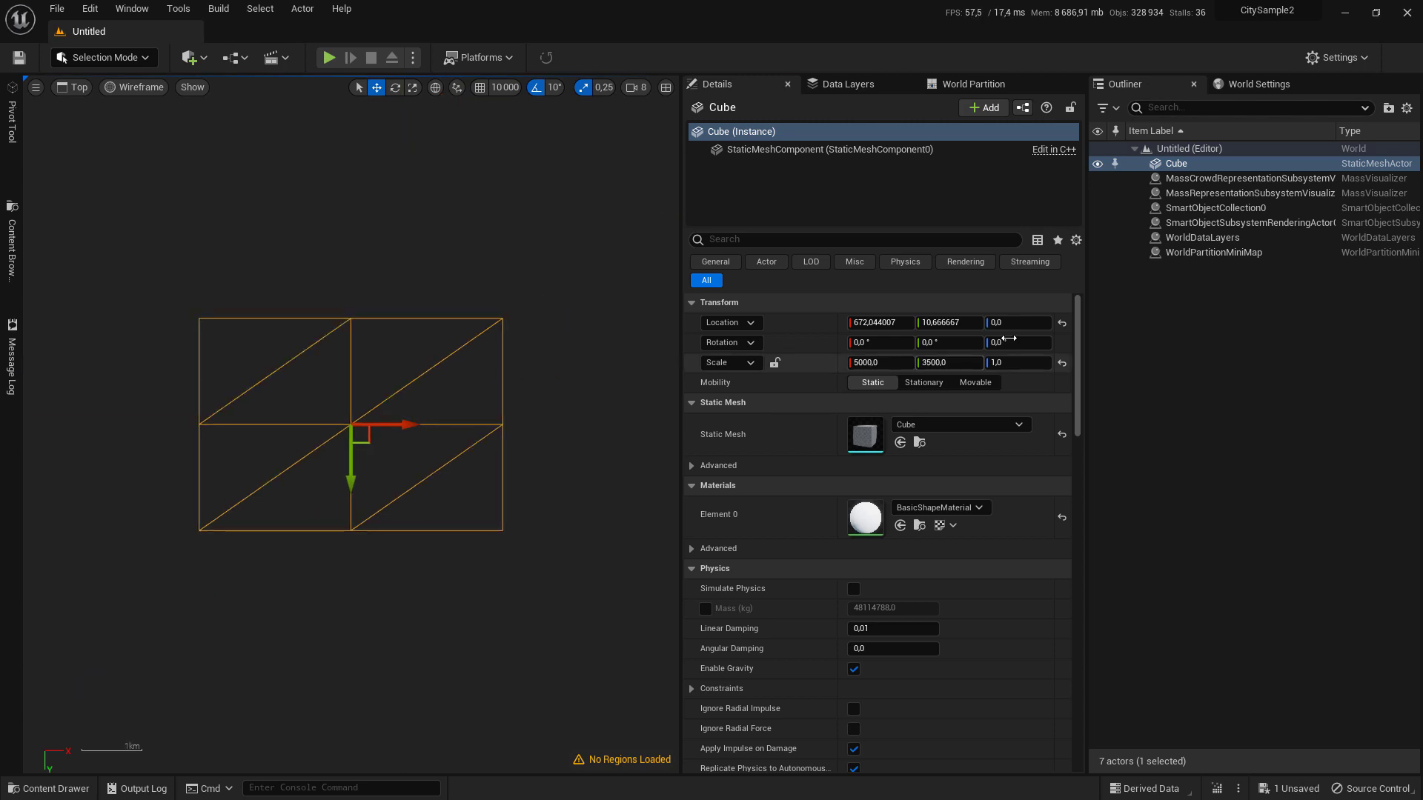
Reset the cube's location to the world origin at 0, 0, 0.
click(1061, 322)
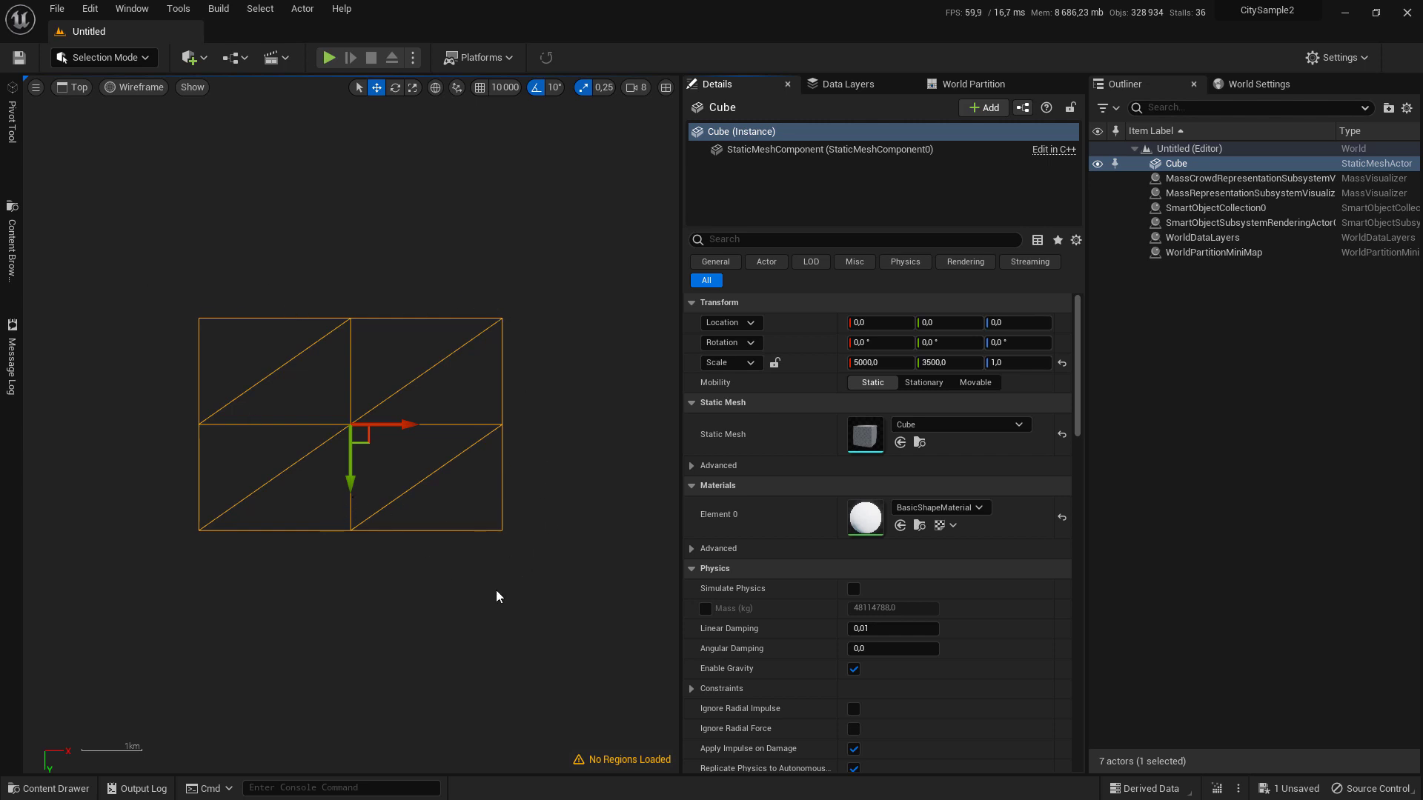
scroll(276, 557, up, 1)
scroll(278, 544, down, 1)
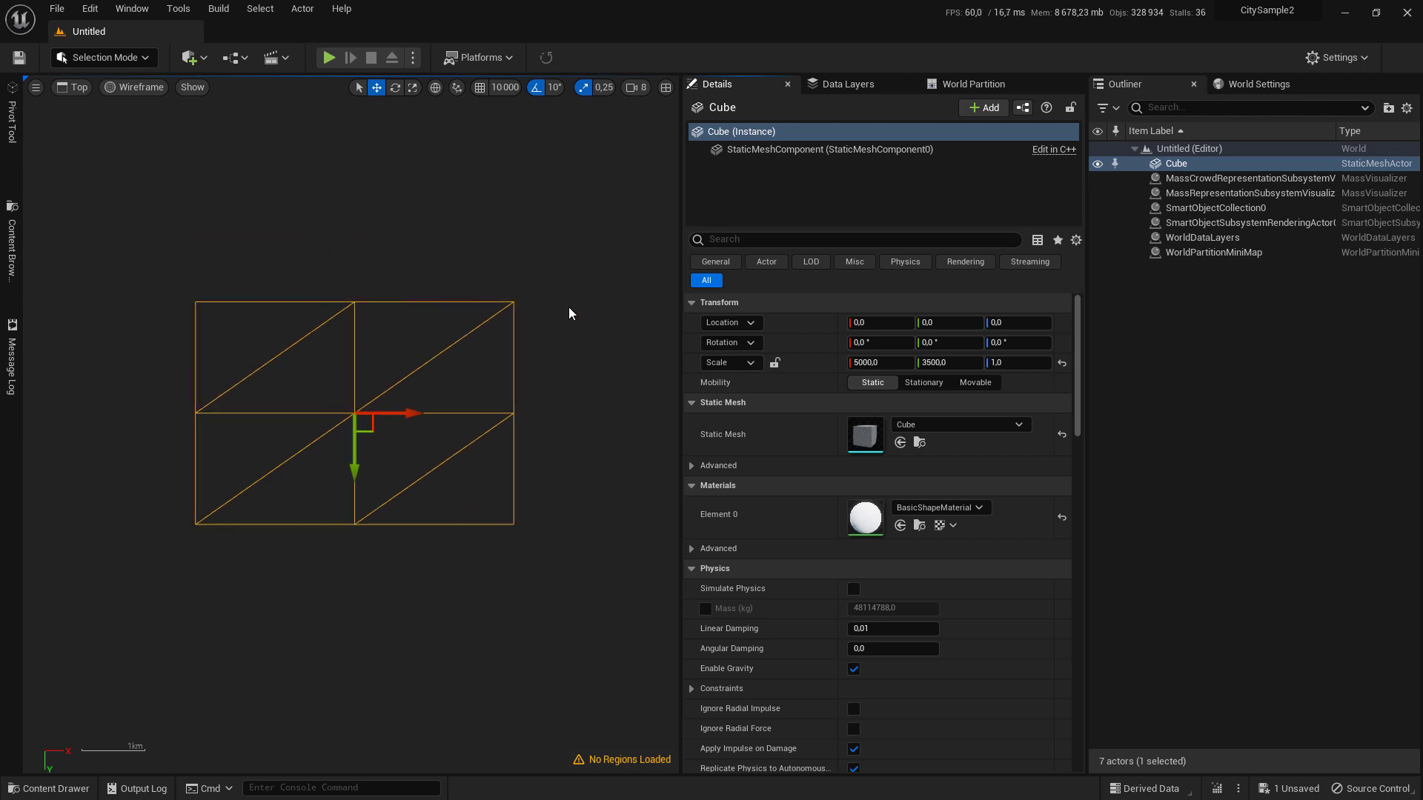
scroll(286, 496, up, 1)
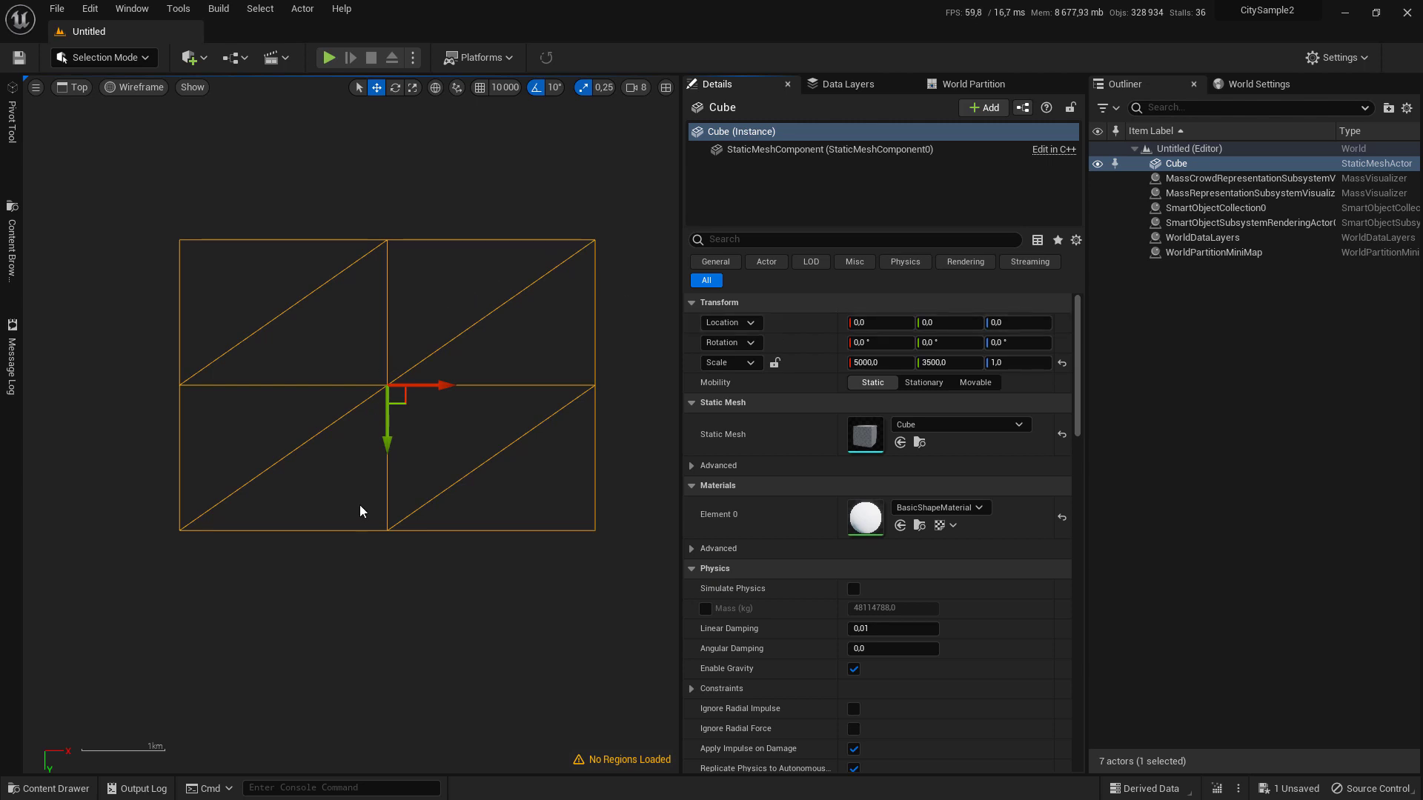
scroll(360, 511, up, 1)
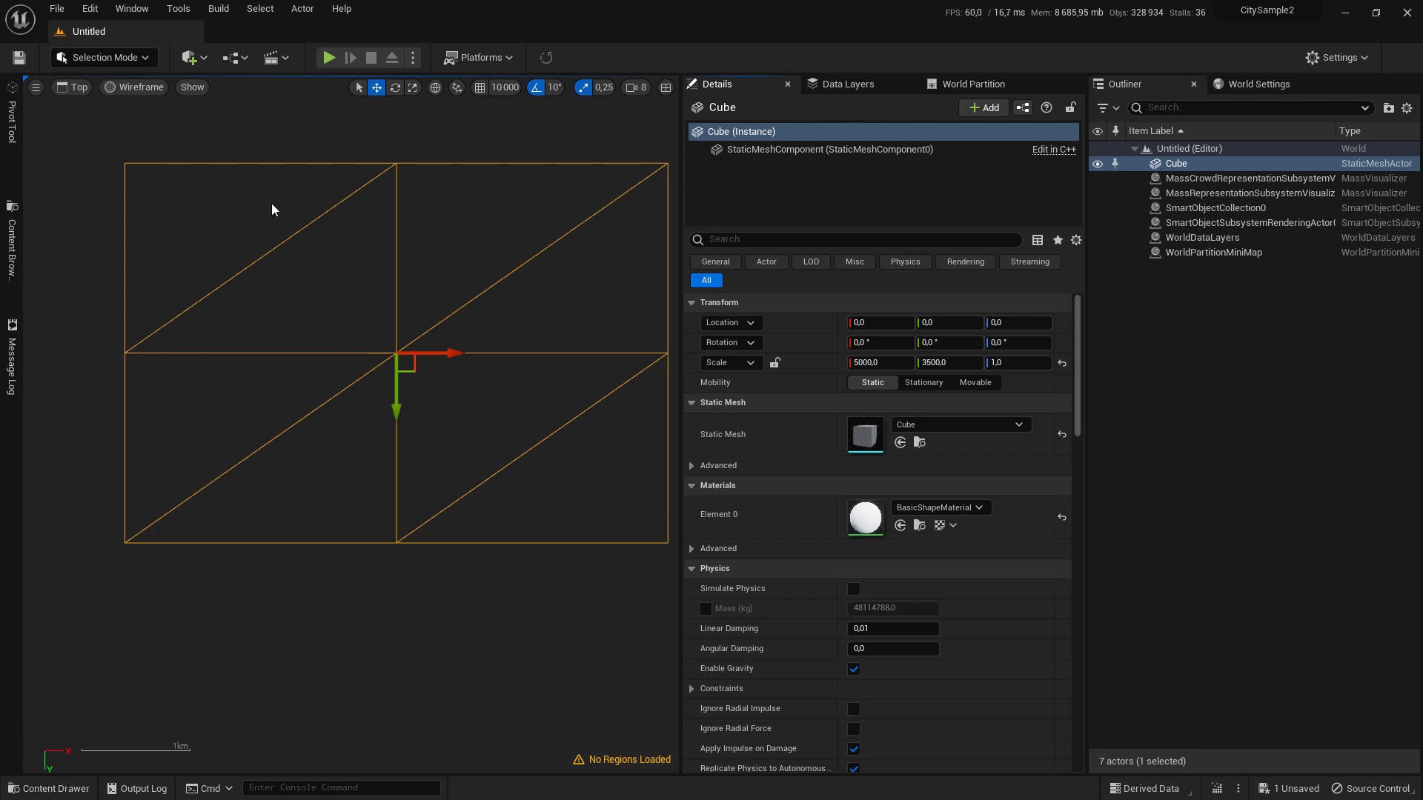
right_drag(272, 209, 168, 235)
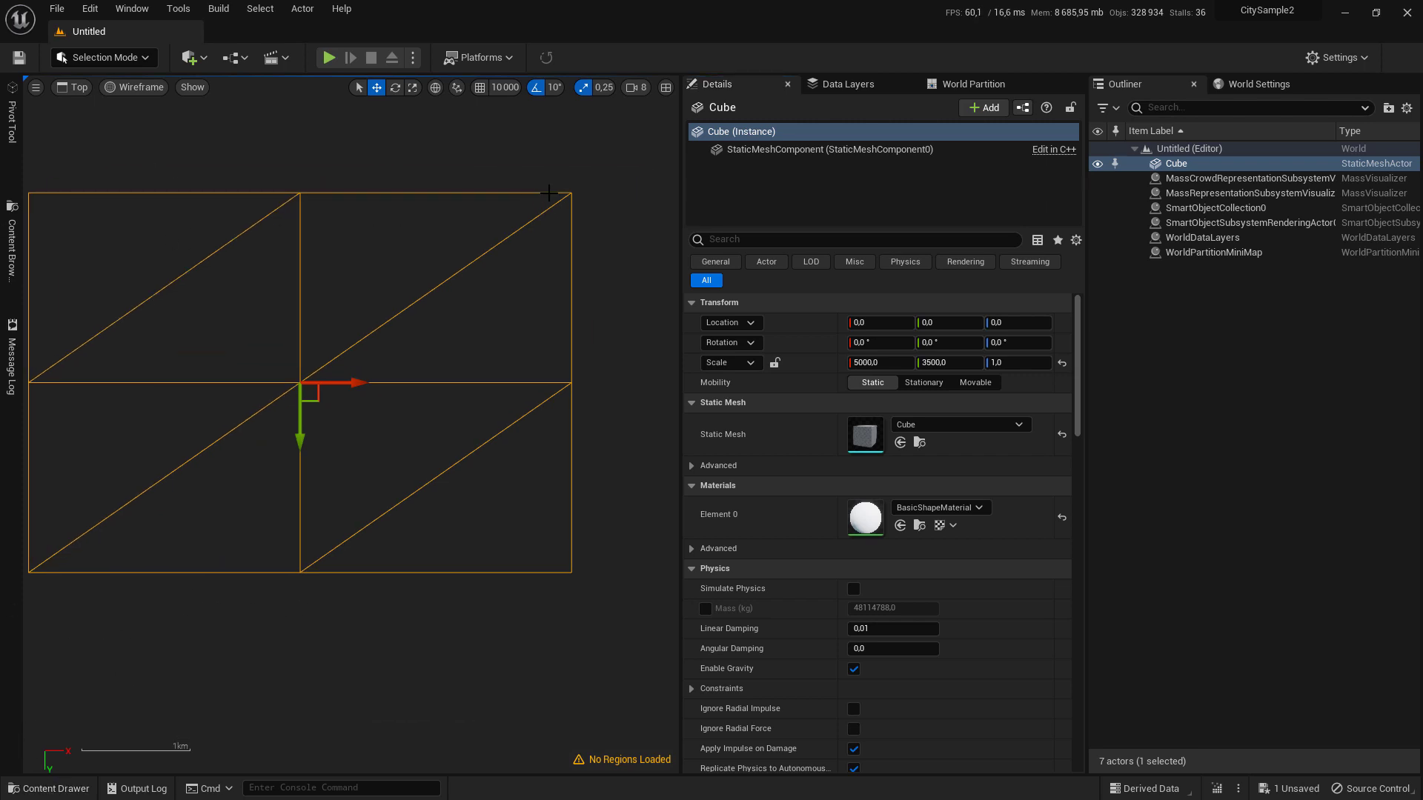
scroll(549, 194, down, 1)
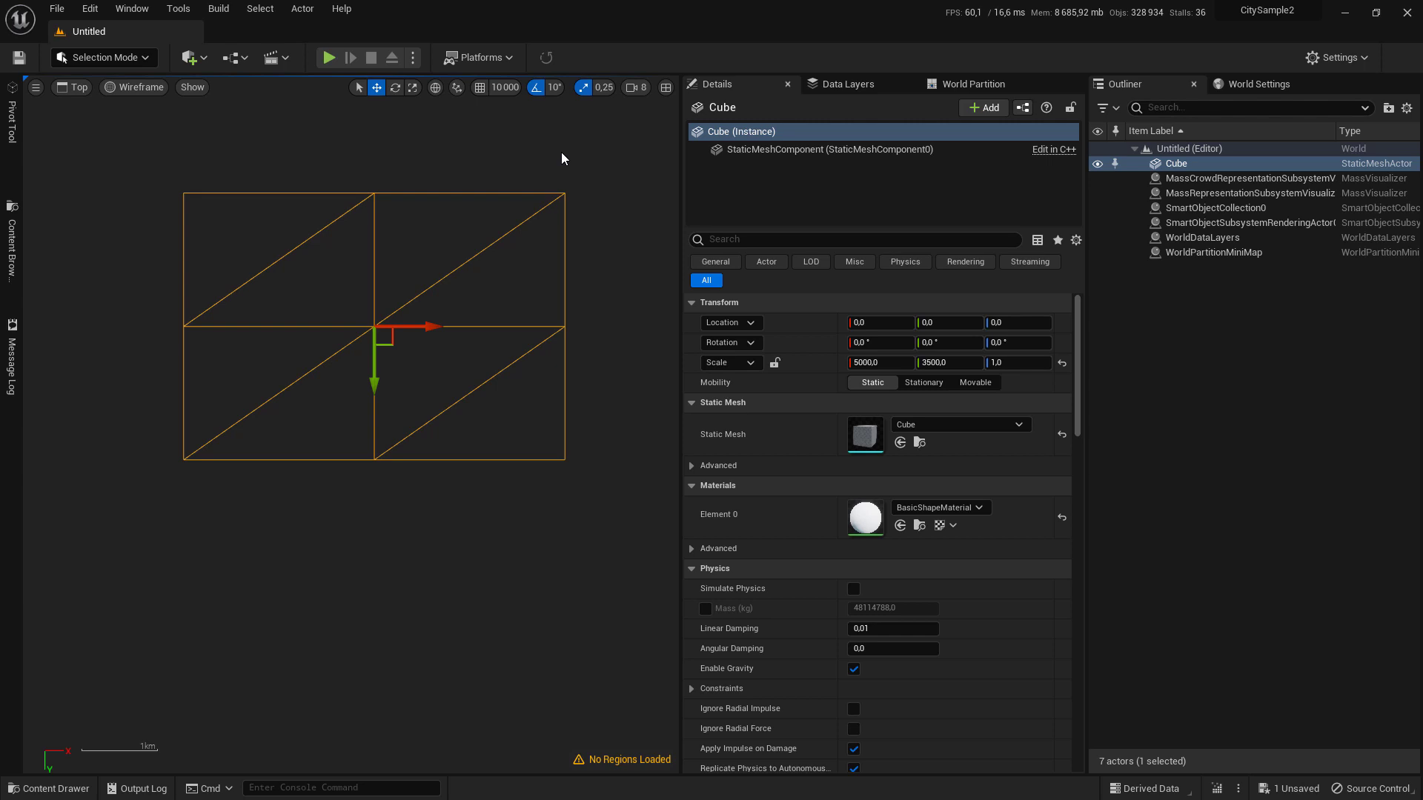
Place a PCC_City_Zone actor from the PCC_Module folder just inside the cube's upper-left corner, at about X -221648, Y -151315.
click(53, 790)
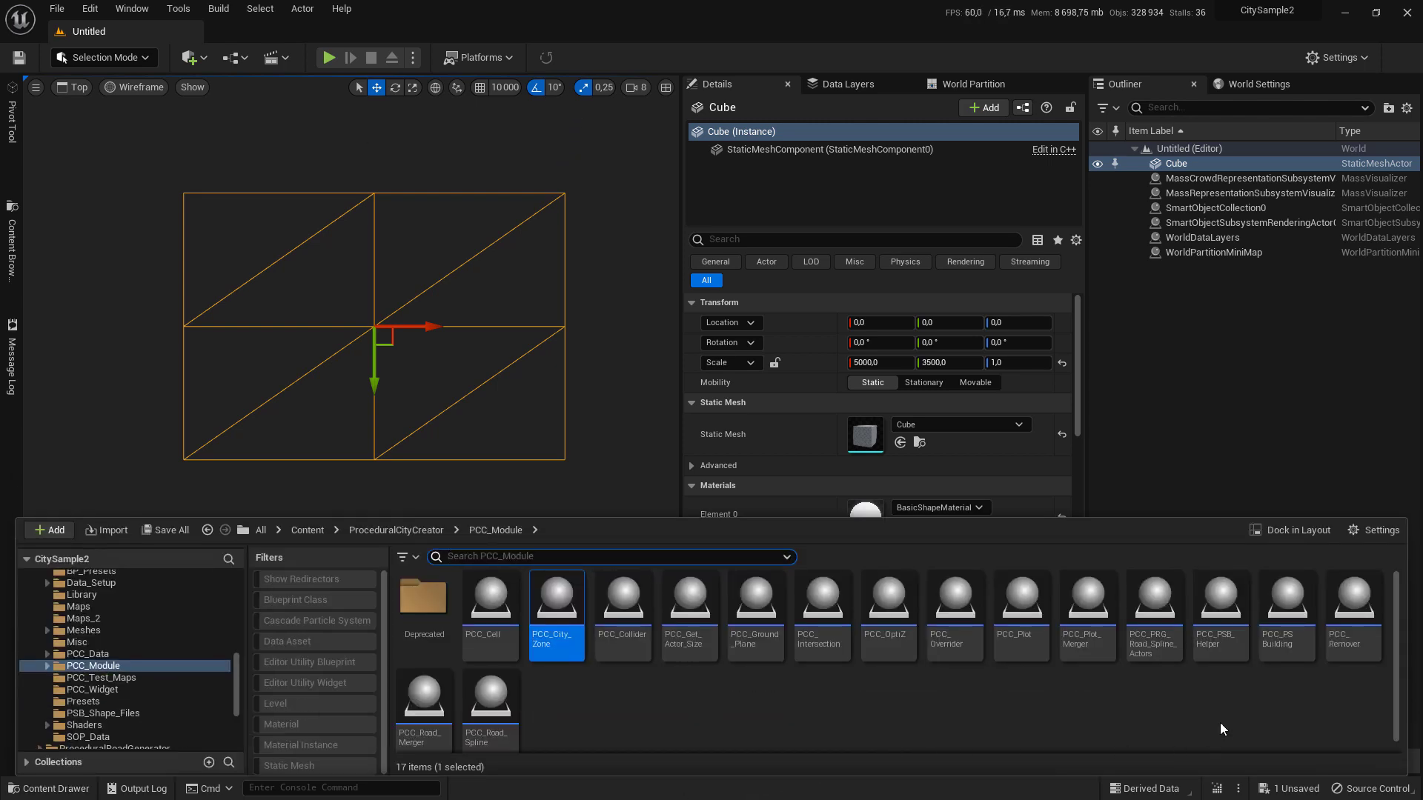
click(561, 708)
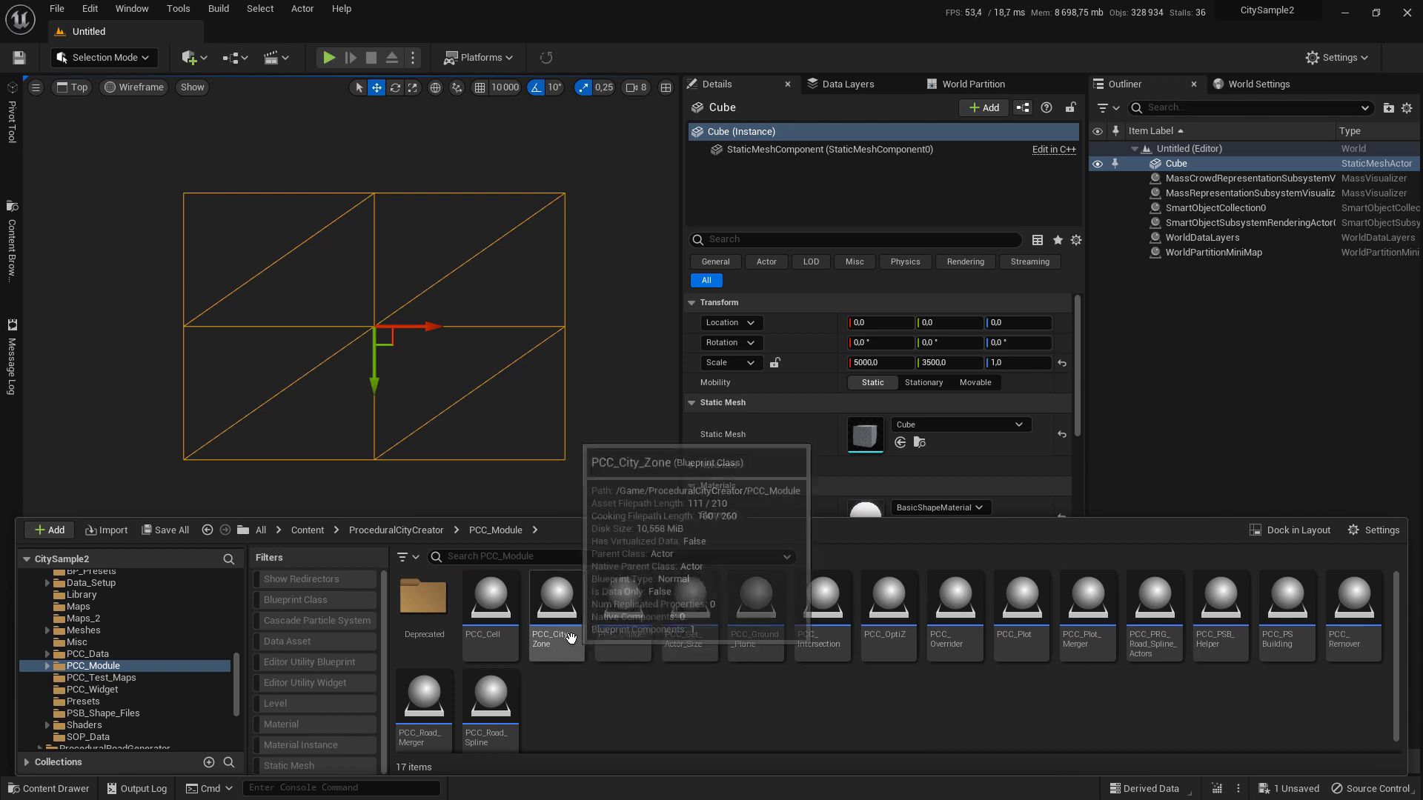
drag(571, 638, 214, 215)
scroll(223, 194, up, 6)
scroll(189, 388, down, 2)
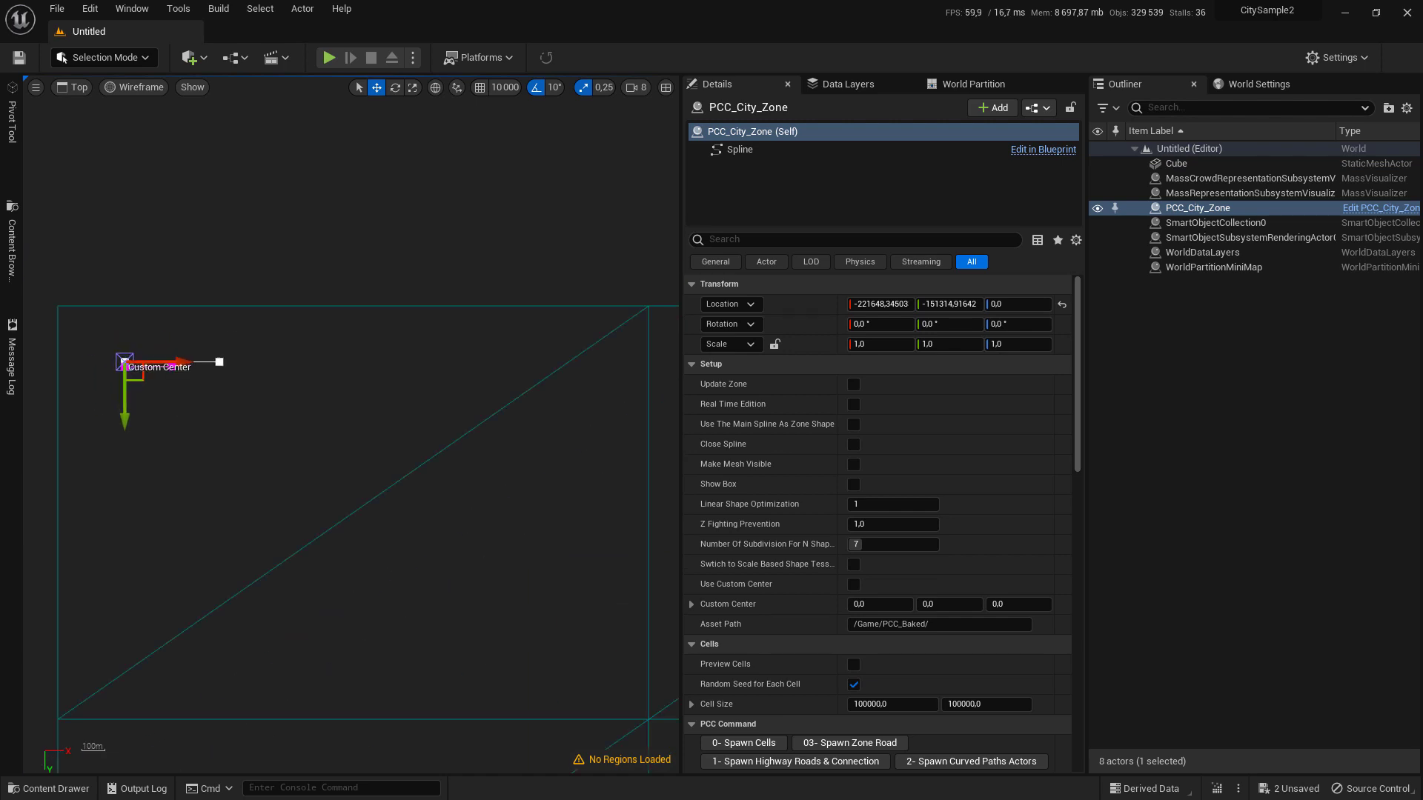
Enlarge the viewport to immersive mode and extend the city zone spline with extra points along the cube's upper edge.
right_drag(224, 372, 273, 332)
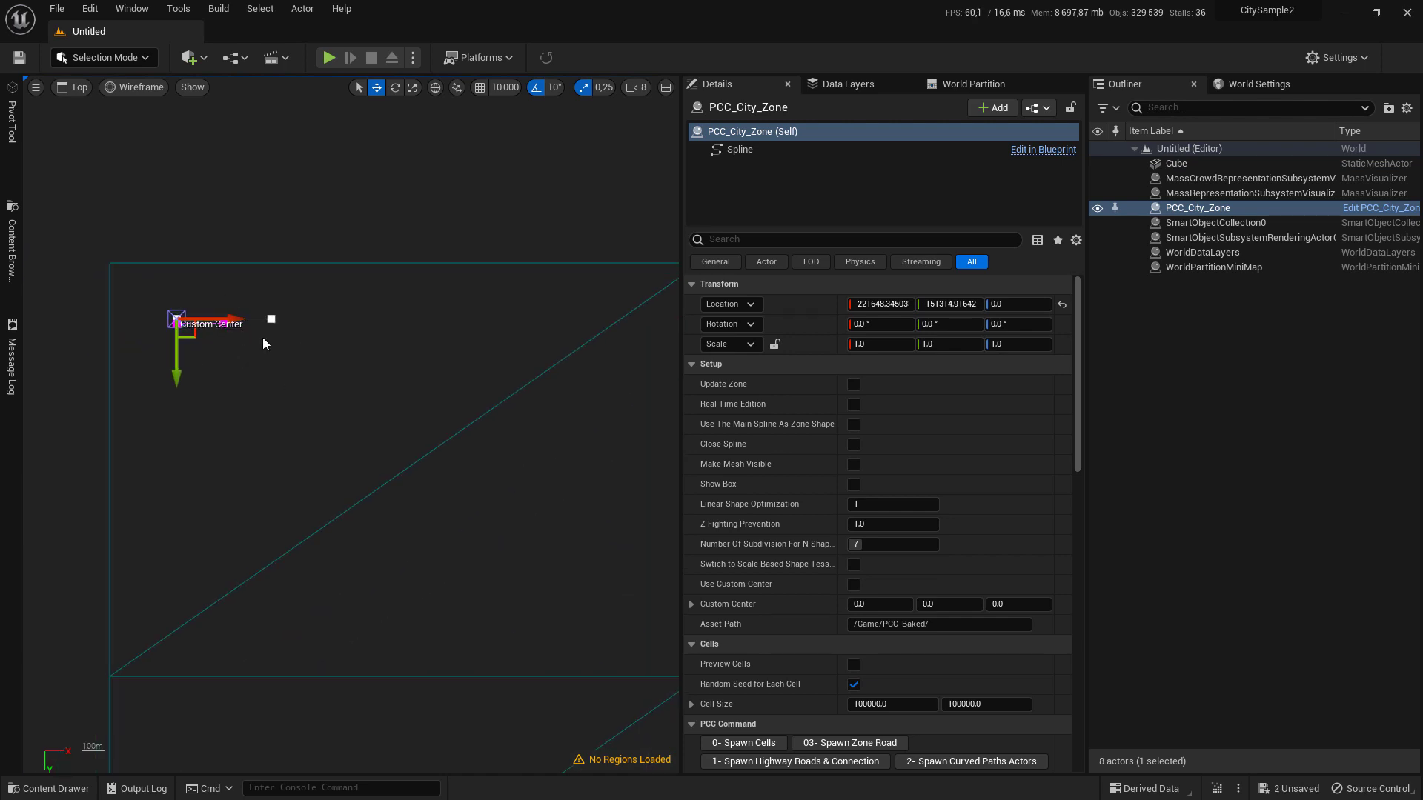
key(F11)
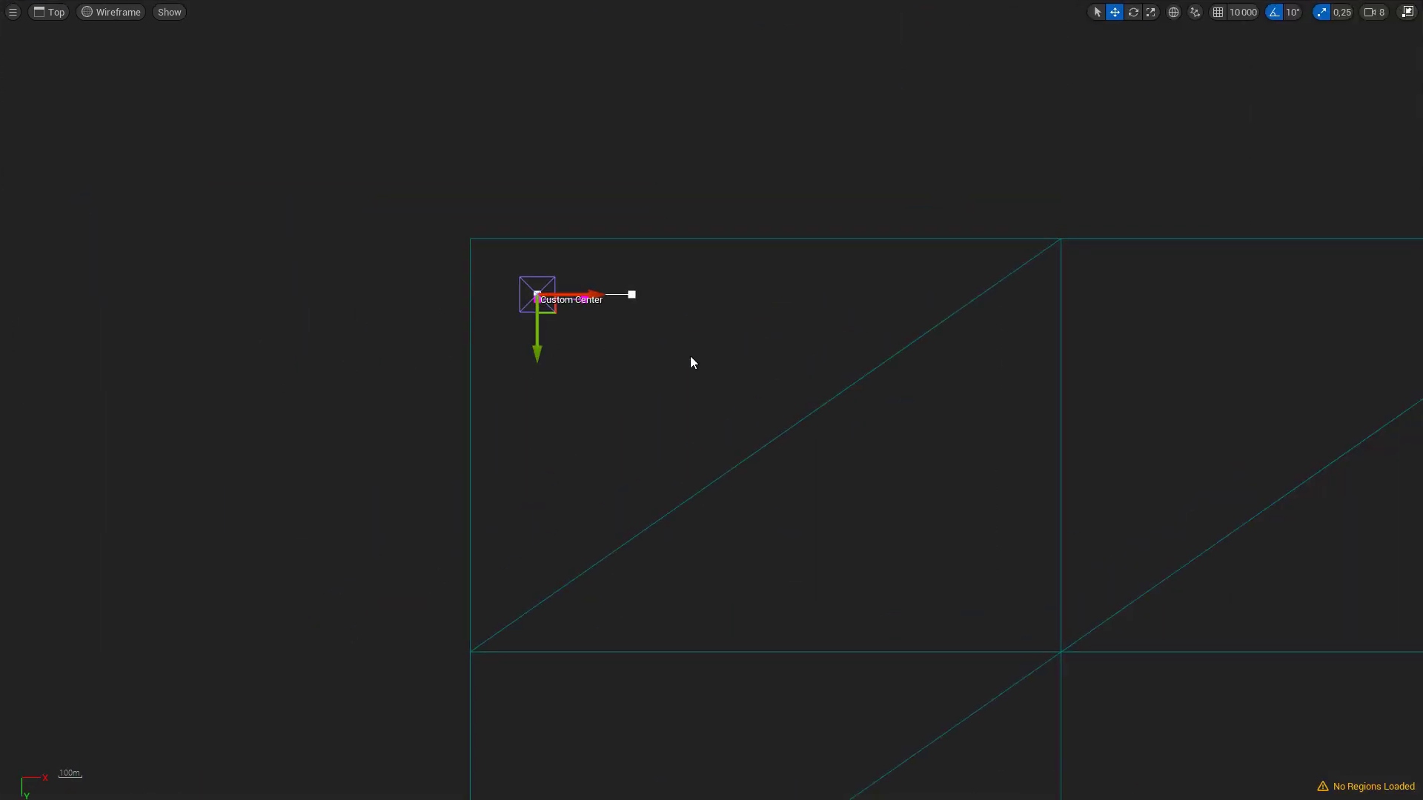
click(630, 293)
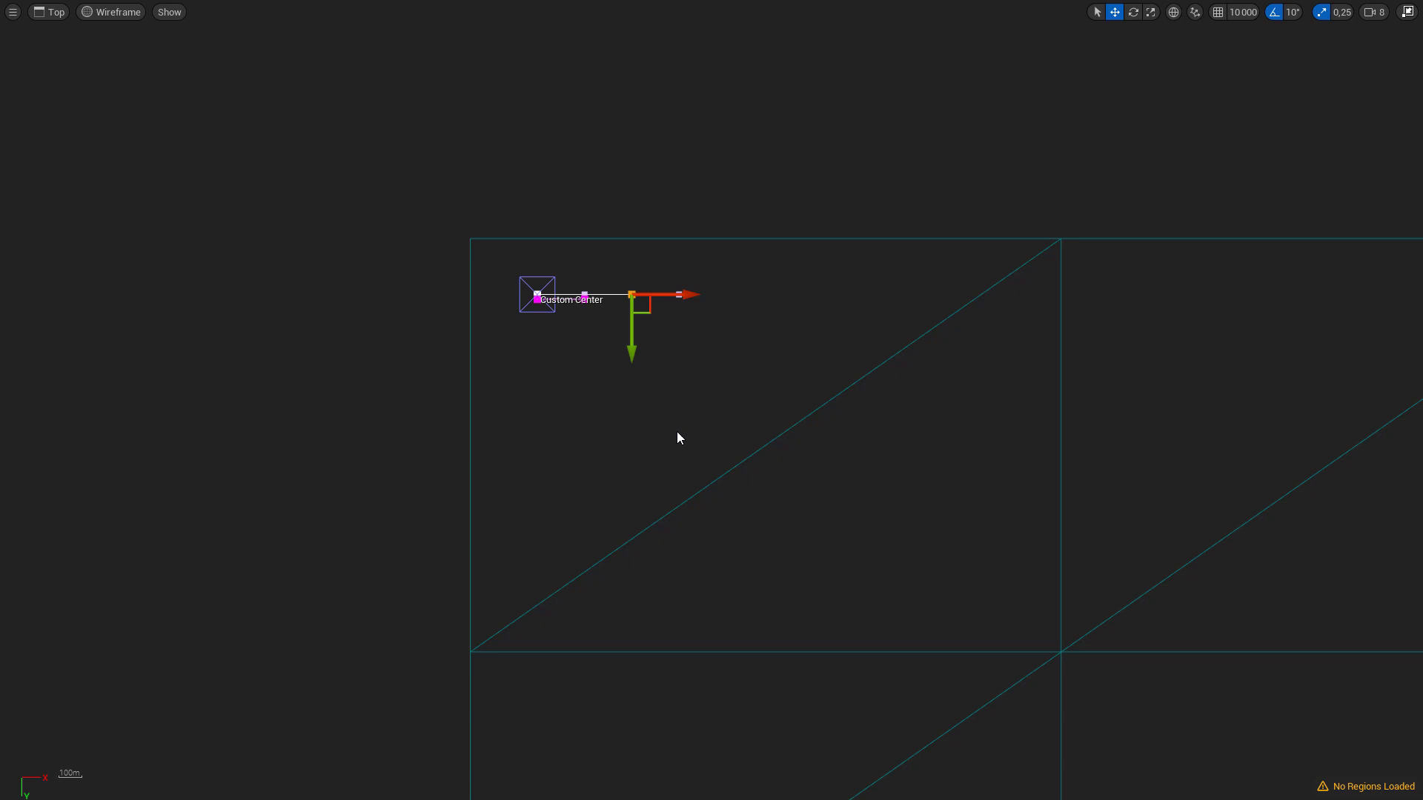
alt+drag(647, 310, 976, 278)
click(633, 294)
drag(649, 314, 670, 289)
right_drag(882, 344, 631, 356)
click(711, 273)
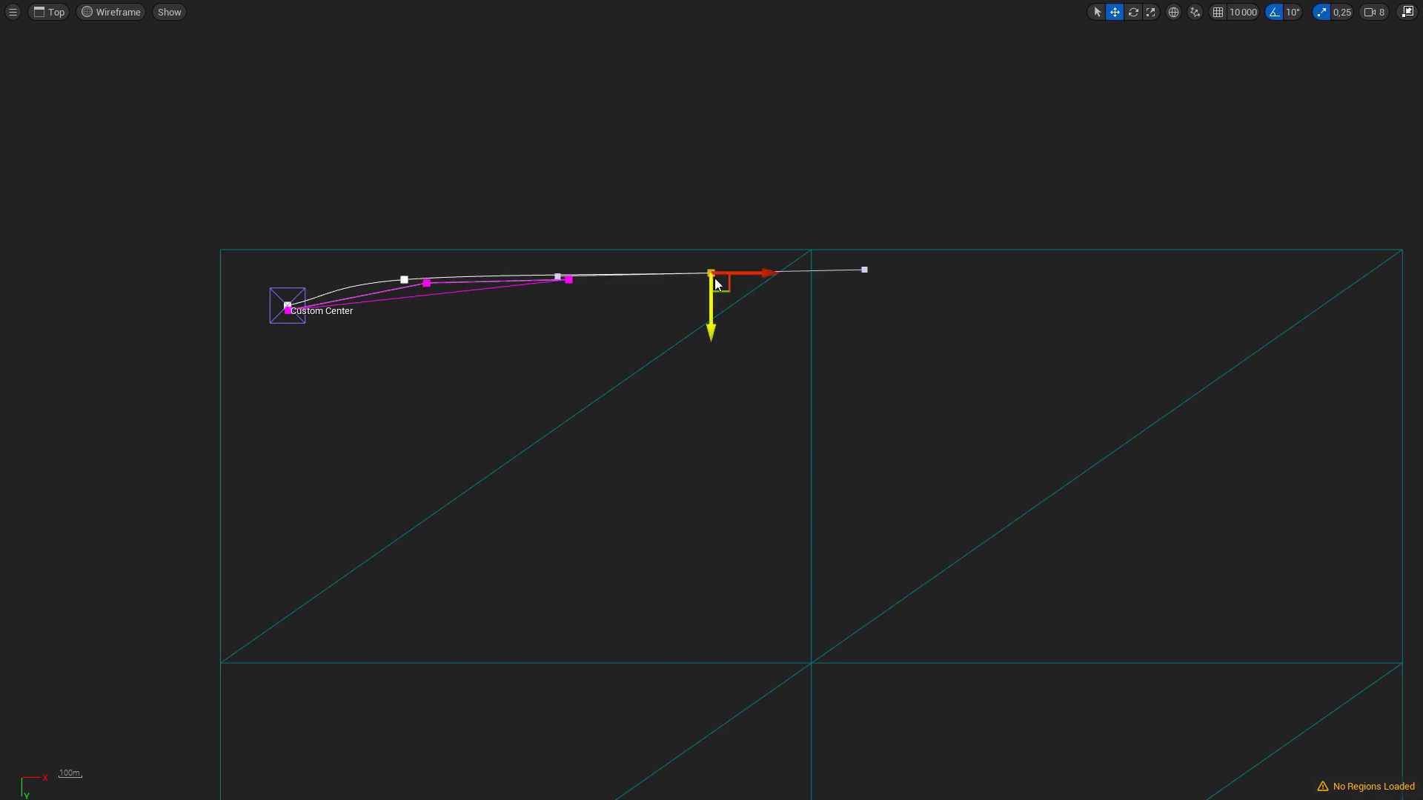
Continue the zone spline with further points around the cube's right, lower and left sides, ending below the start point.
scroll(708, 286, down, 2)
right_drag(826, 321, 689, 289)
alt+drag(577, 256, 280, 463)
right_drag(560, 587, 556, 492)
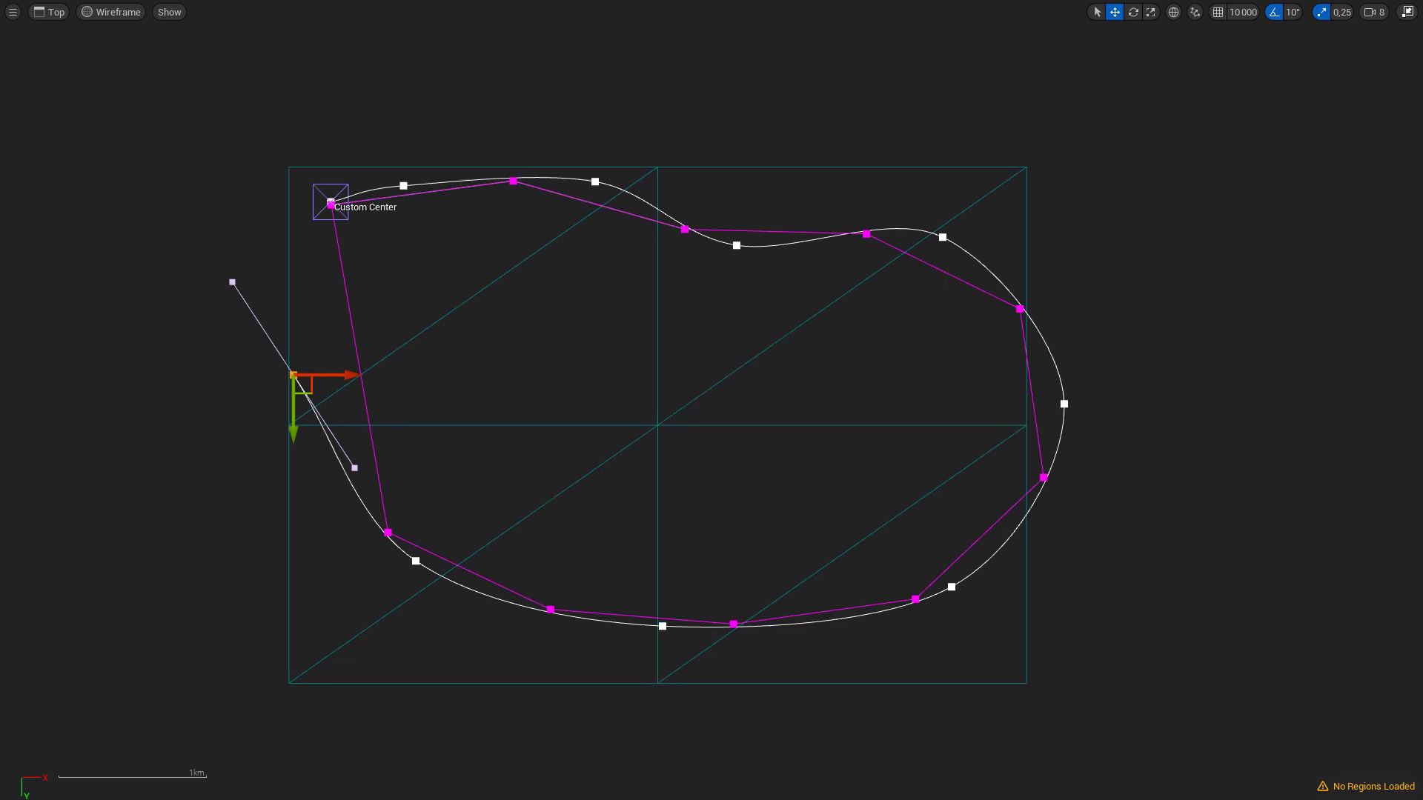
Restore the normal editor layout and enable Close Spline in the city zone's setup.
key(F11)
scroll(555, 502, down, 3)
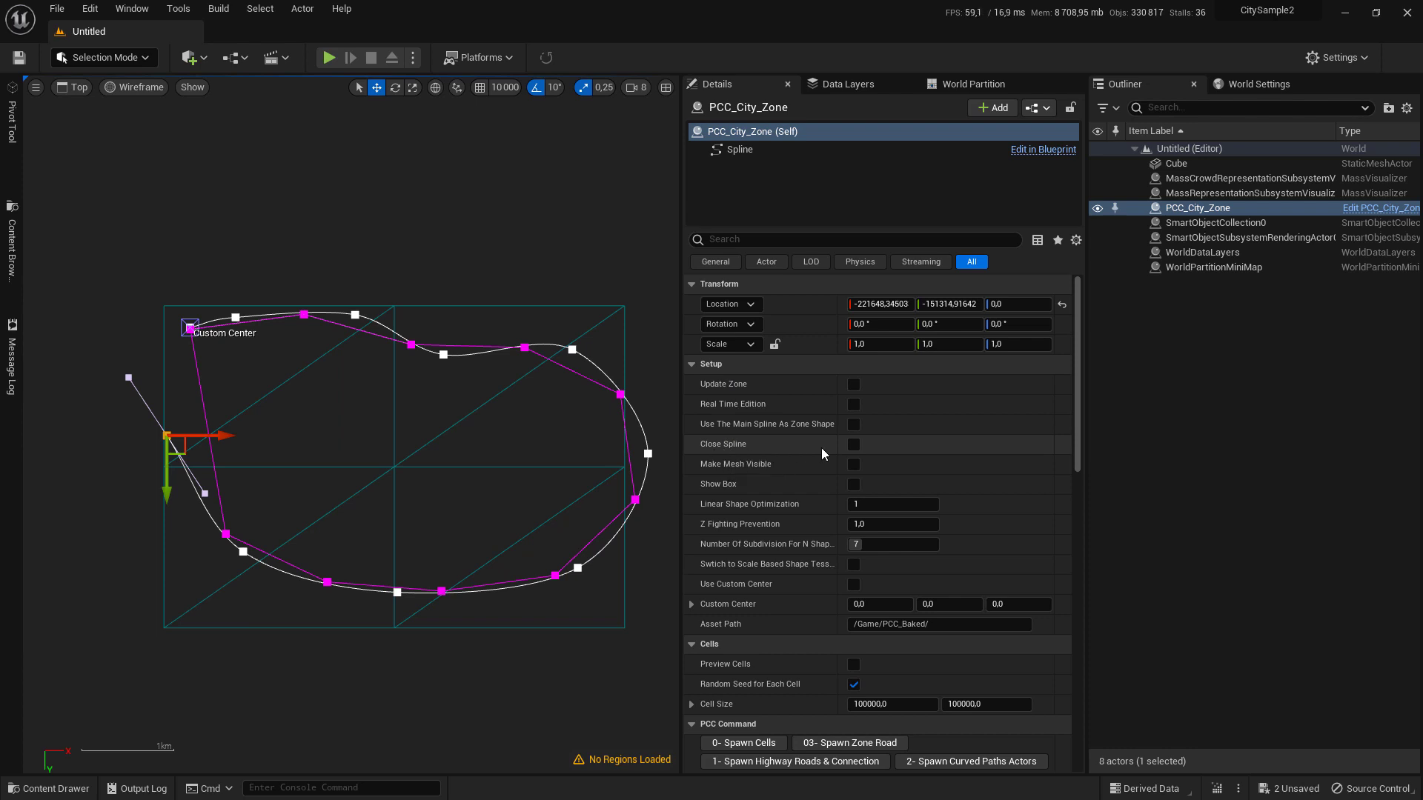
click(853, 444)
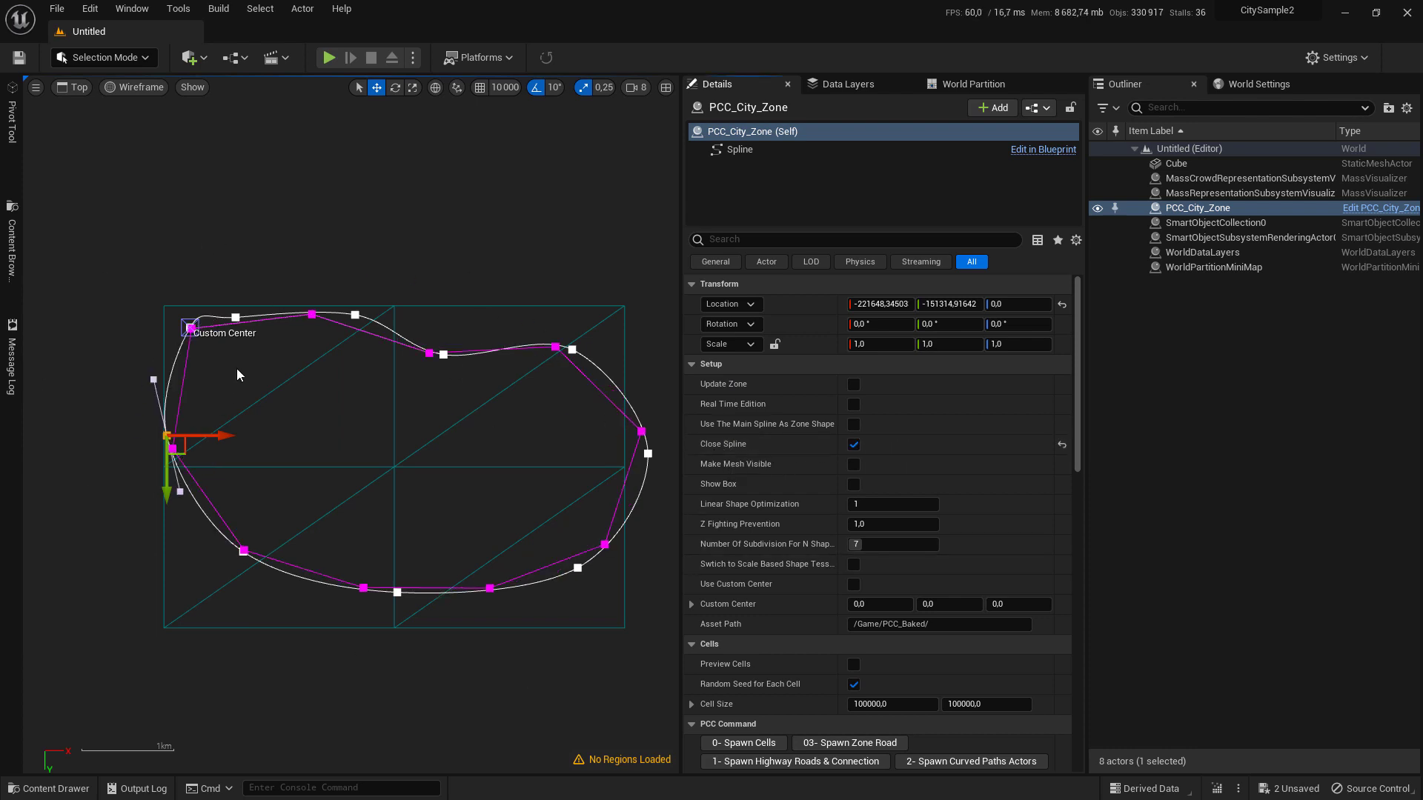
scroll(237, 369, down, 2)
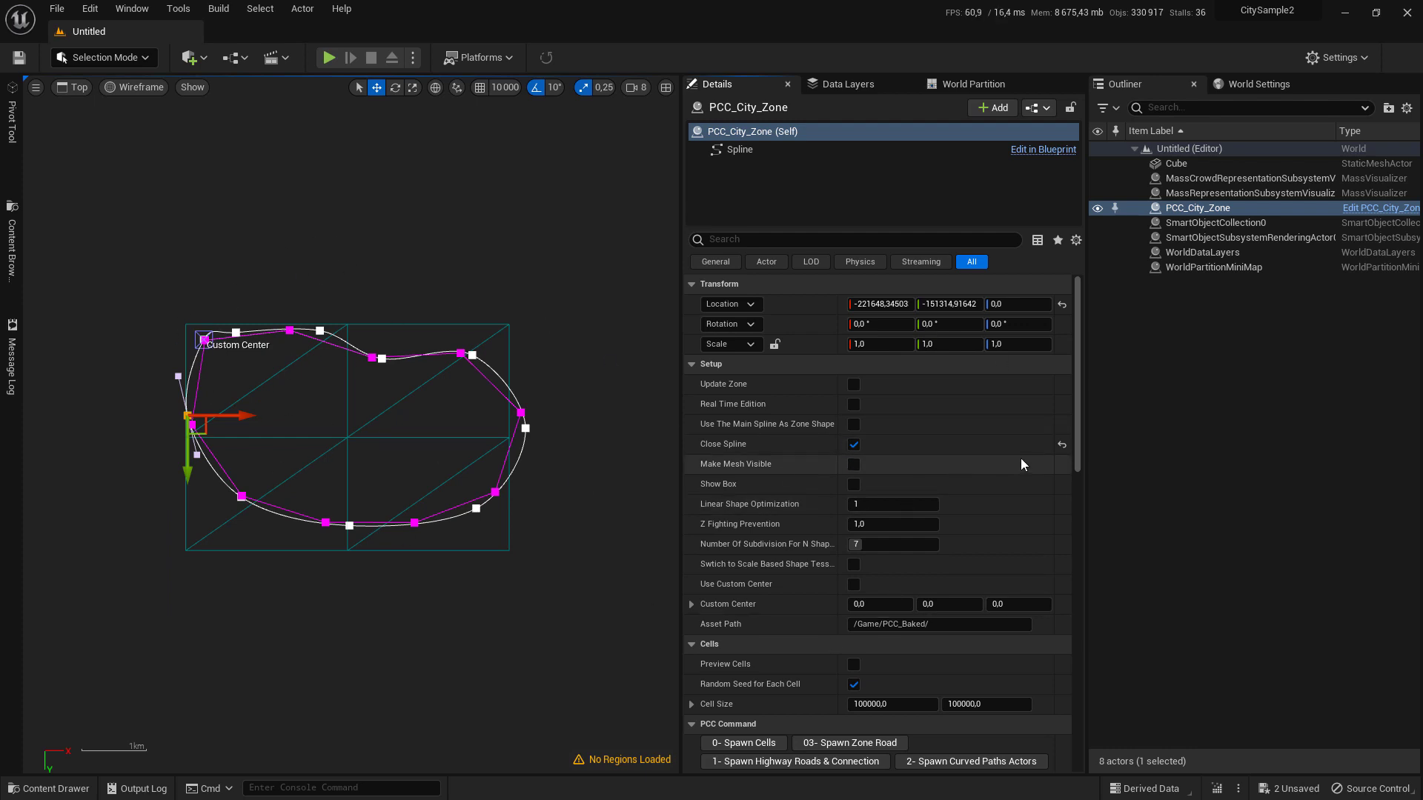
scroll(945, 337, down, 3)
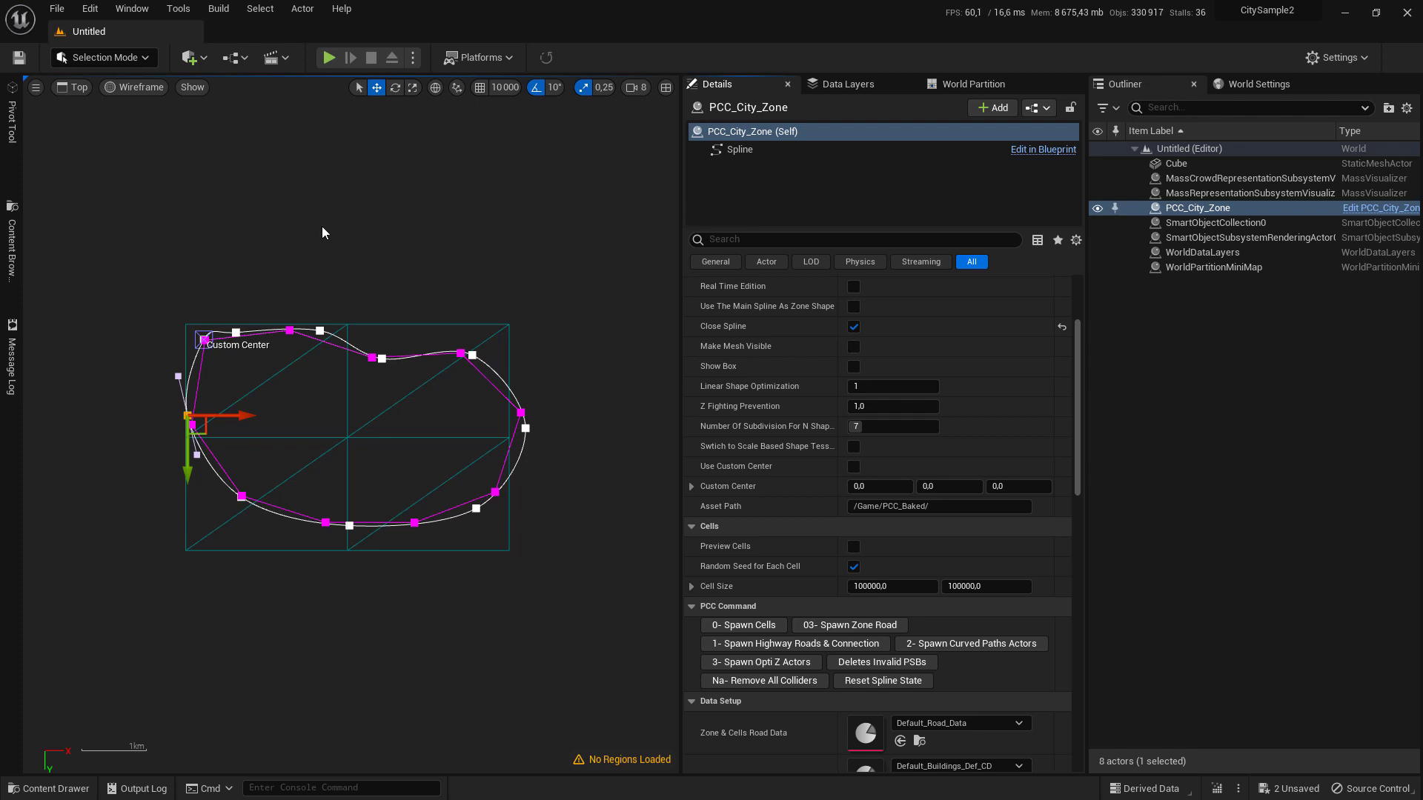
Hide the reference cube so that only the city zone outline is displayed.
click(501, 322)
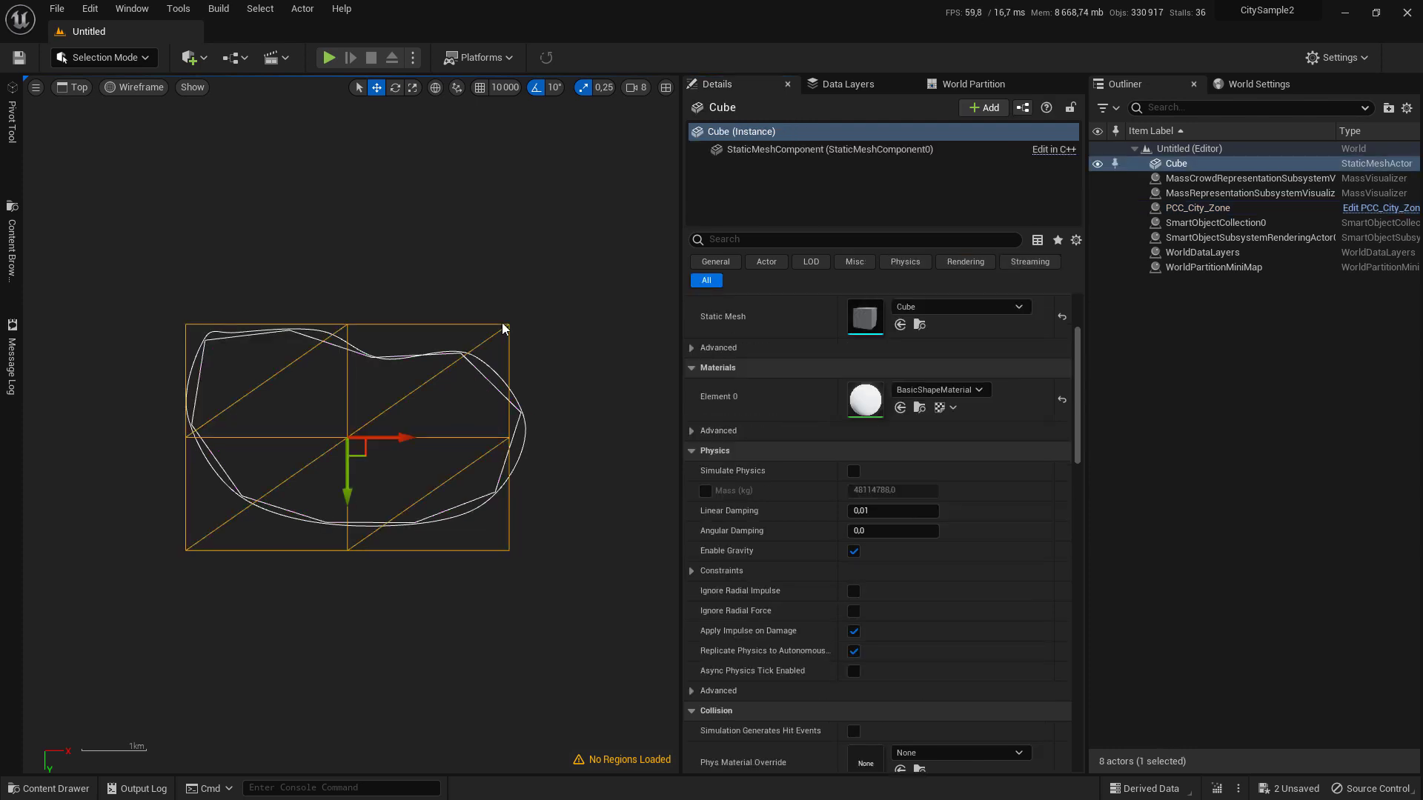
key(h)
scroll(344, 363, up, 2)
Reshape the city zone's lower boundary by moving its lower-middle spline point up and left and adjusting the lower-right point.
click(374, 339)
click(306, 311)
click(353, 601)
drag(366, 620, 326, 575)
click(539, 578)
drag(561, 596, 566, 600)
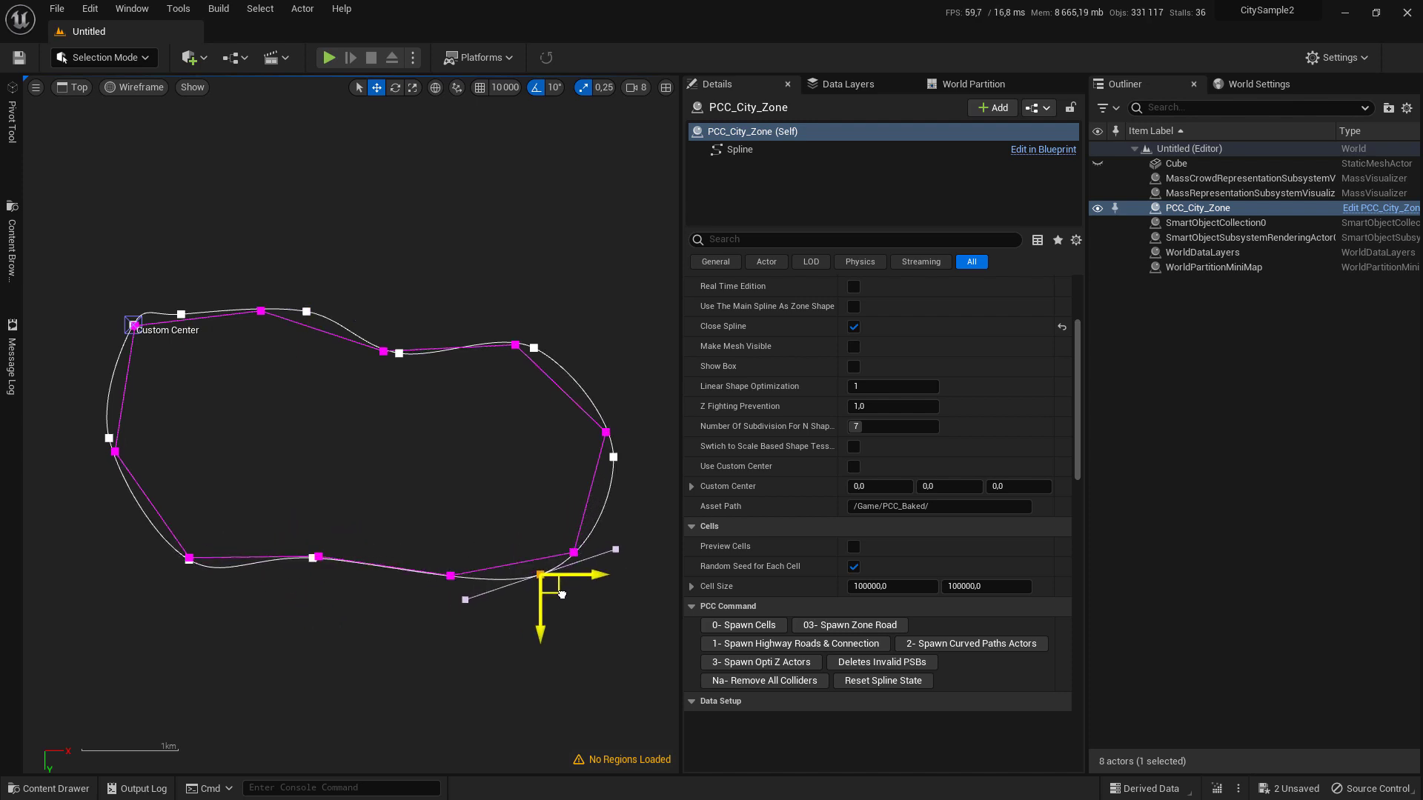
Move the zone's lower-left spline point outward and its lower-right point left, then deselect the zone.
click(190, 558)
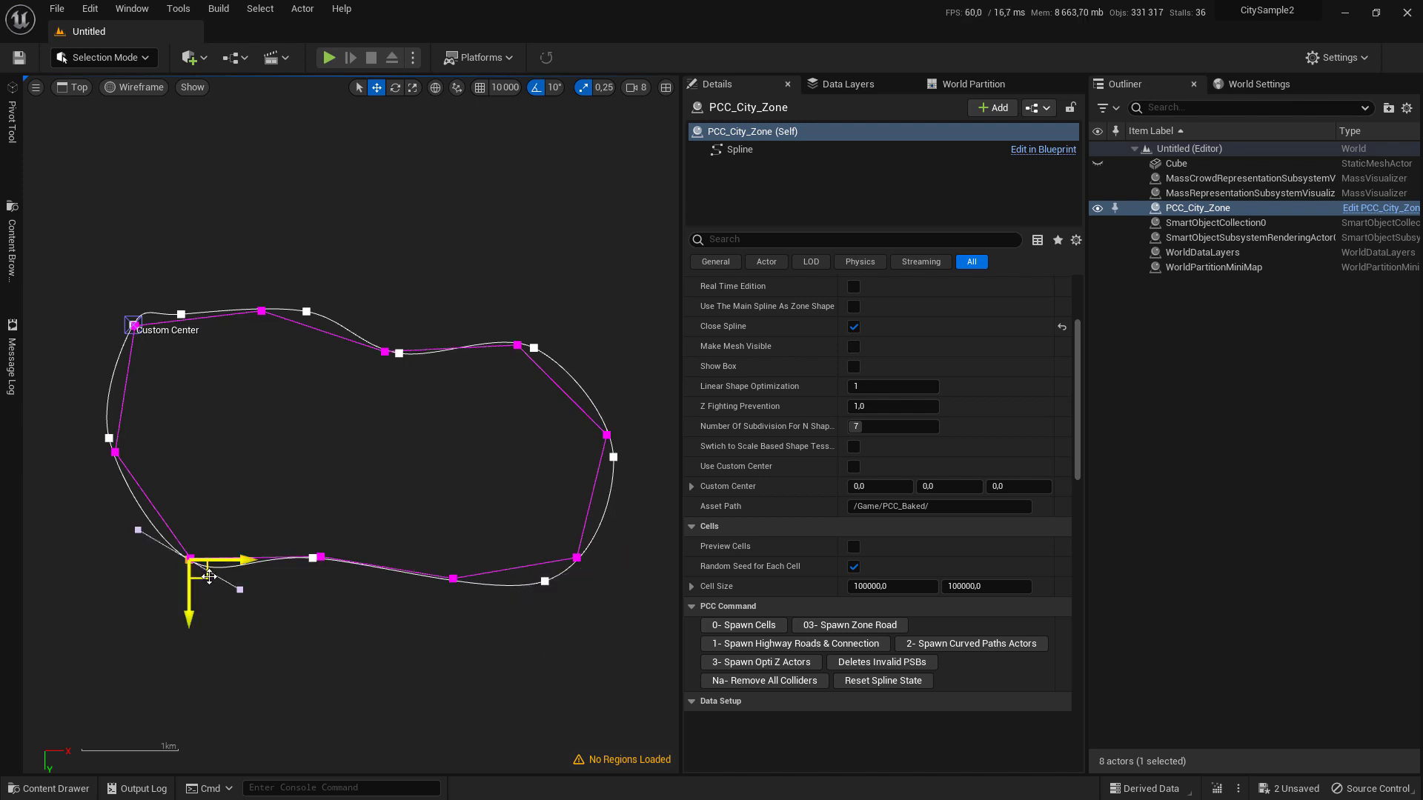
mouse_move(205, 575)
mouse_down()
mouse_move(181, 598)
mouse_move(196, 584)
mouse_up()
click(545, 581)
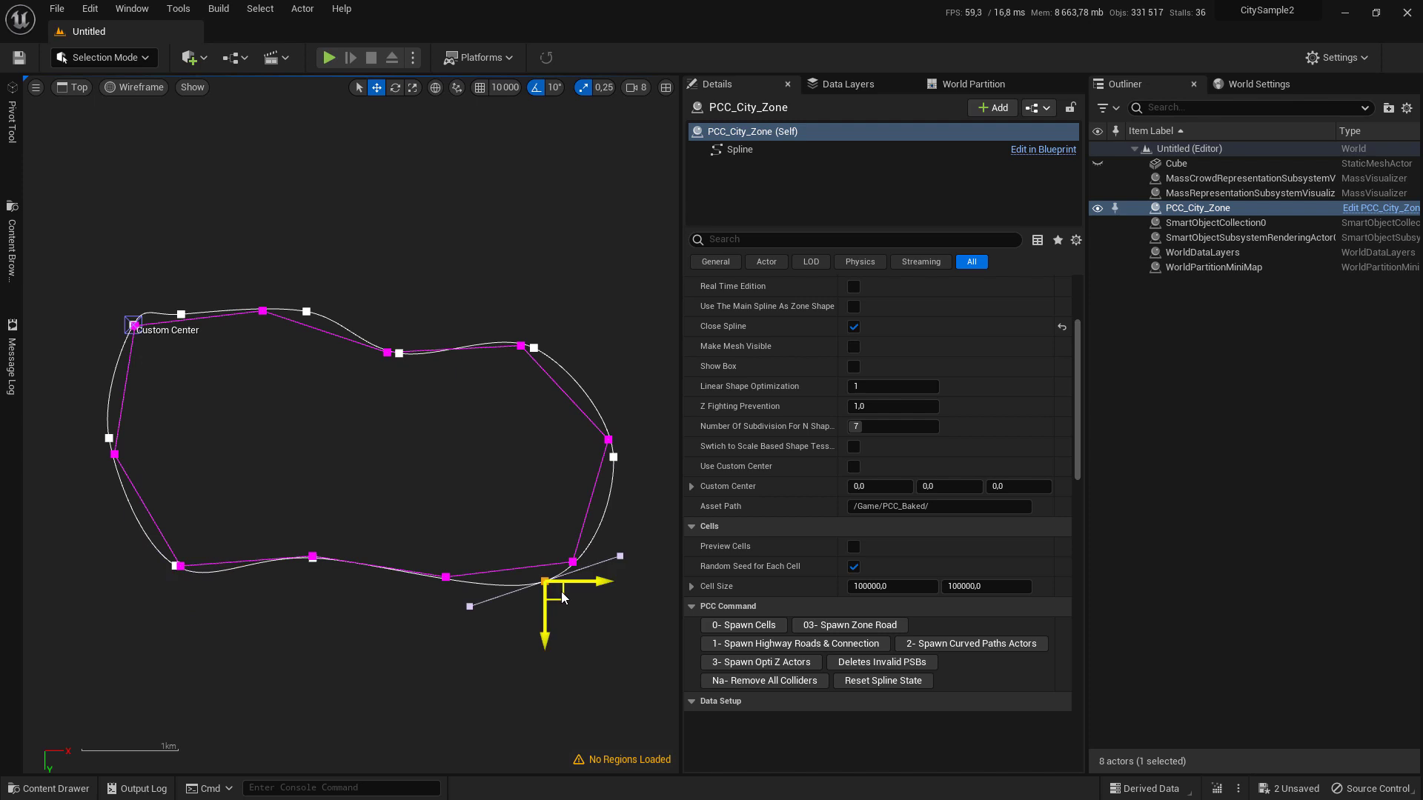
drag(563, 597, 519, 600)
click(596, 346)
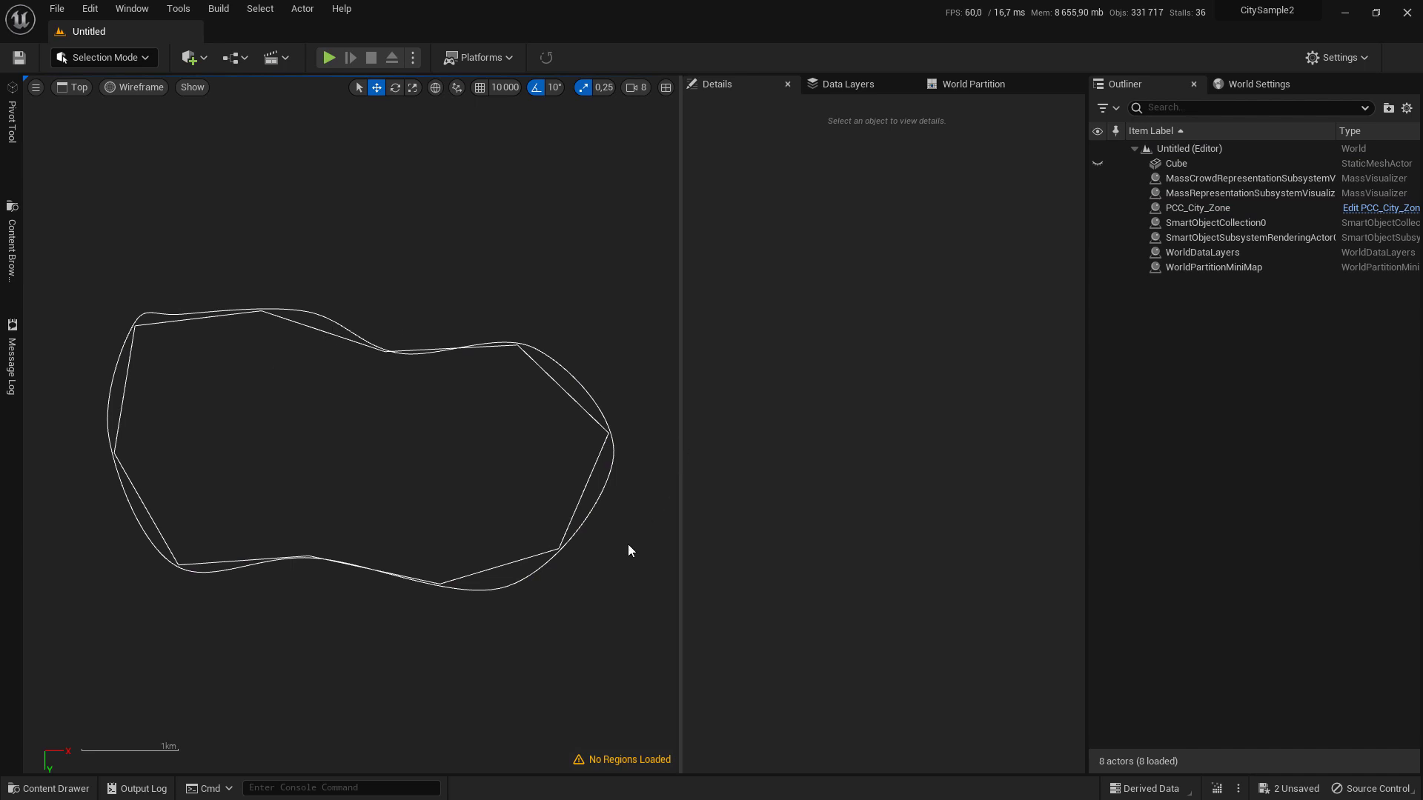
Select the city zone outline and set its Linear Shape Optimization to 3.
click(359, 341)
scroll(940, 379, up, 3)
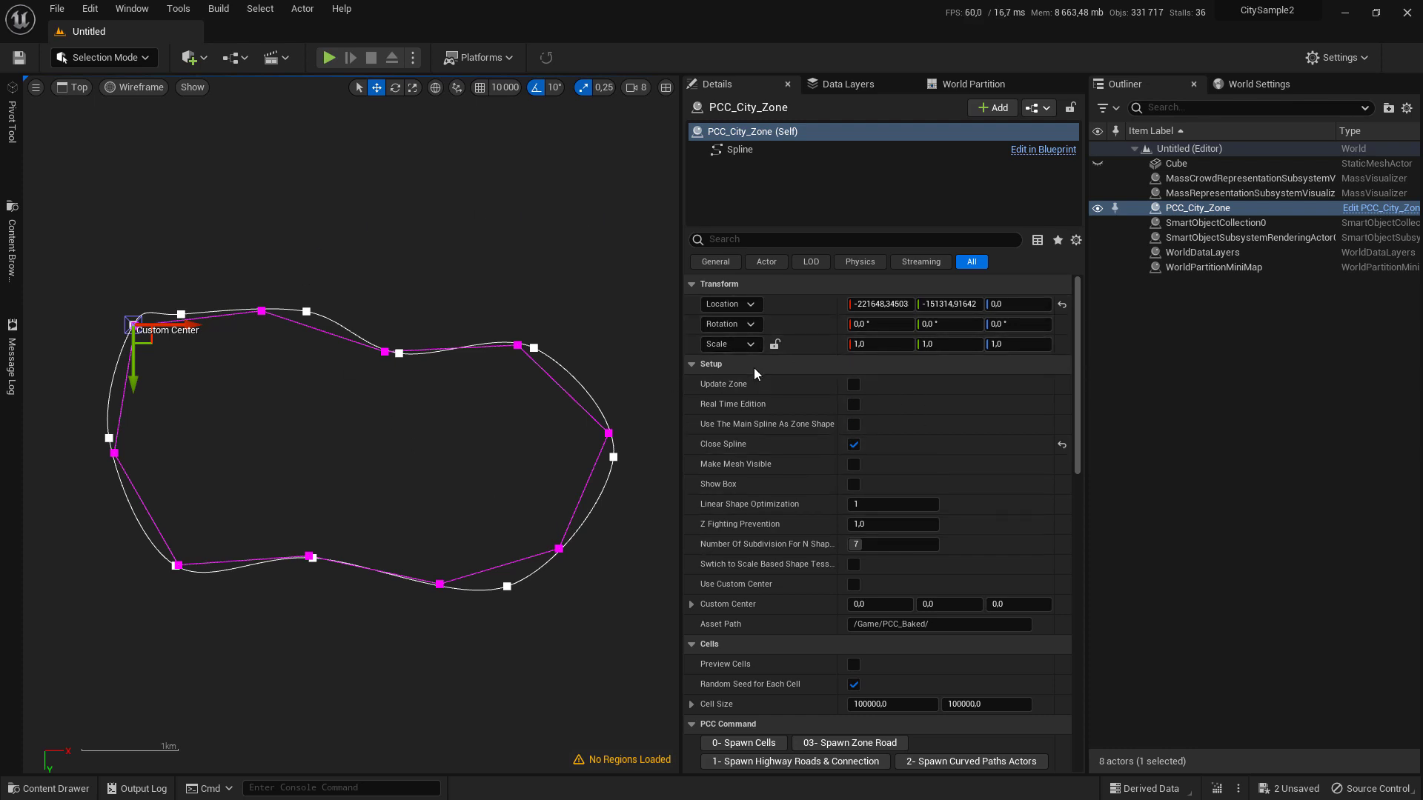
mouse_move(741, 506)
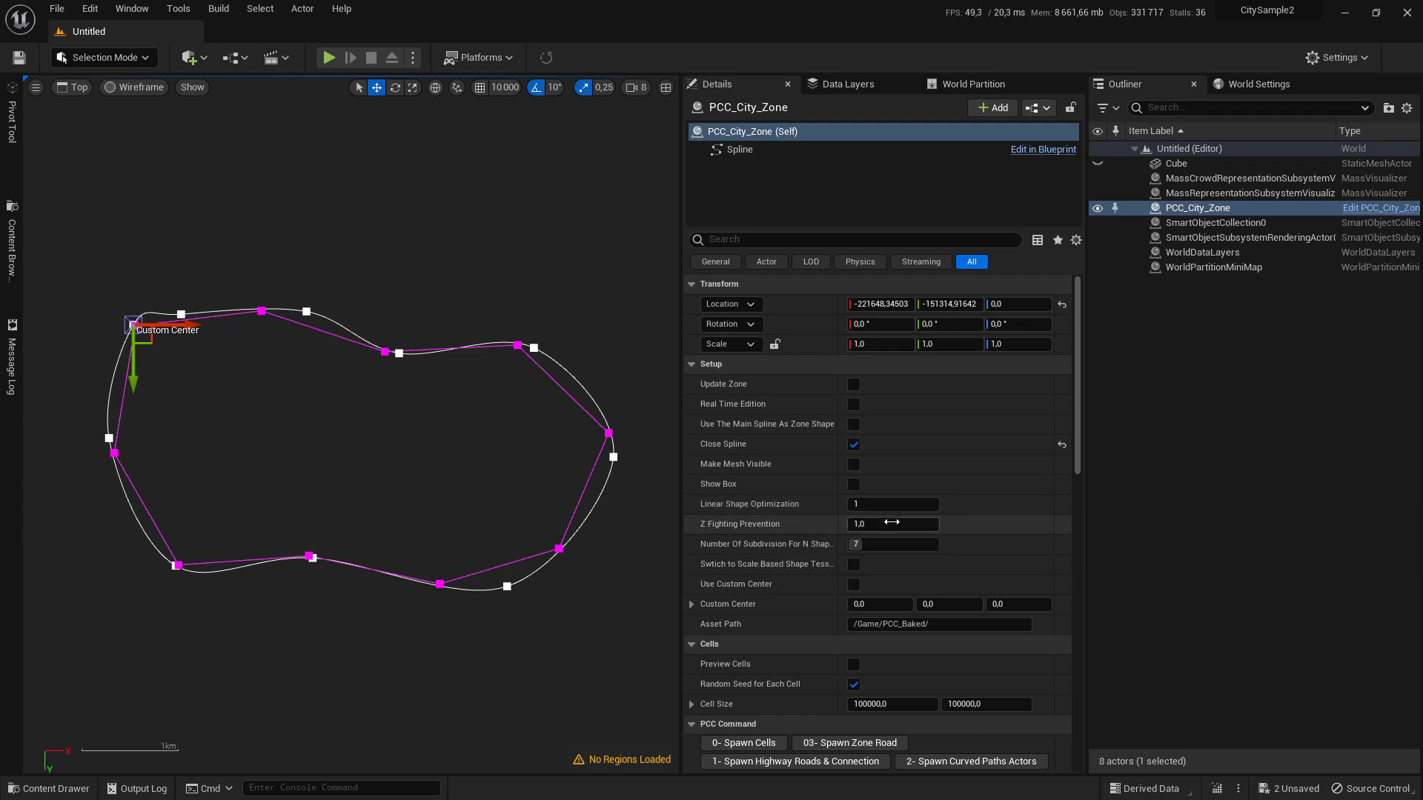
click(889, 510)
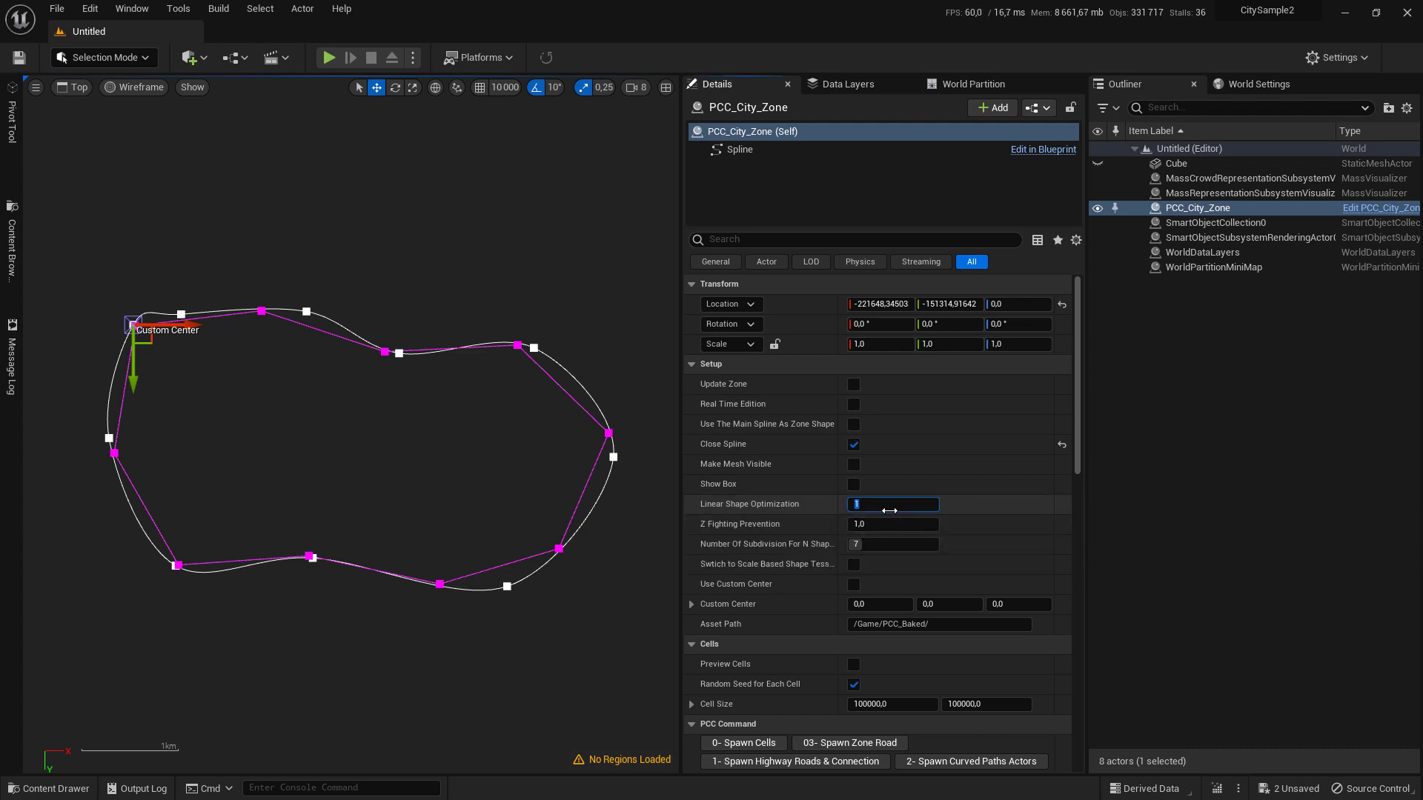
key(Return)
key(Return)
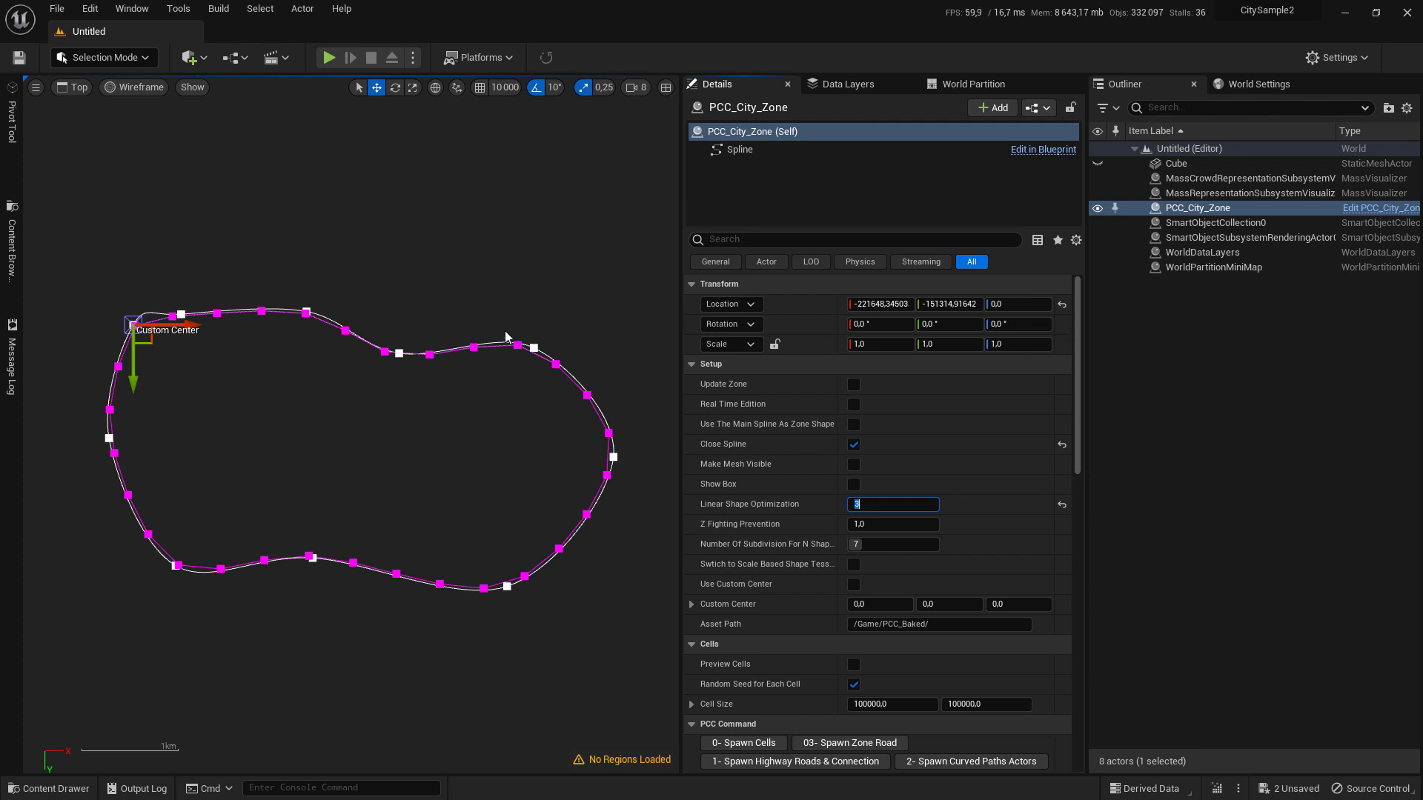
Try Use The Main Spline As Zone Shape on the city zone and turn the option off again.
mouse_move(747, 427)
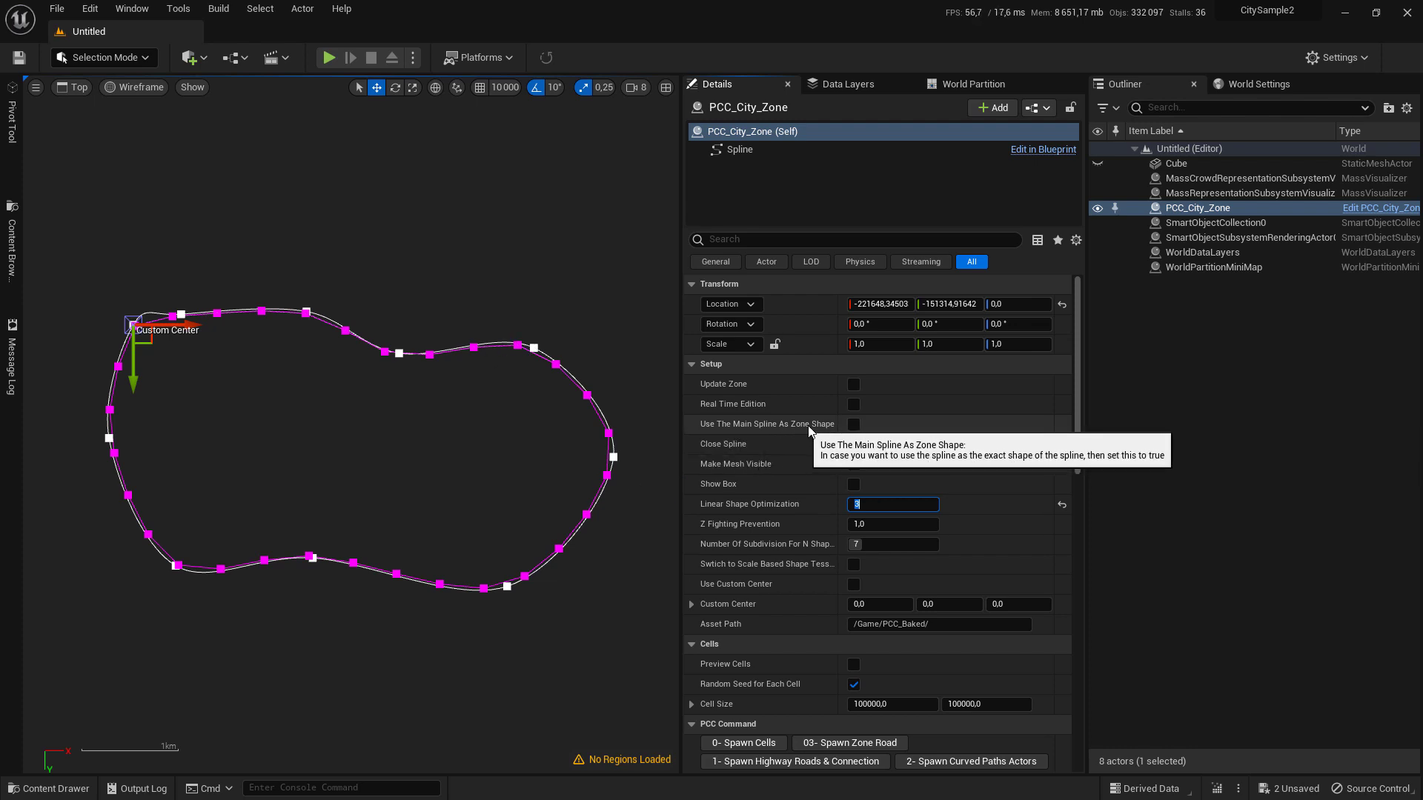
click(854, 424)
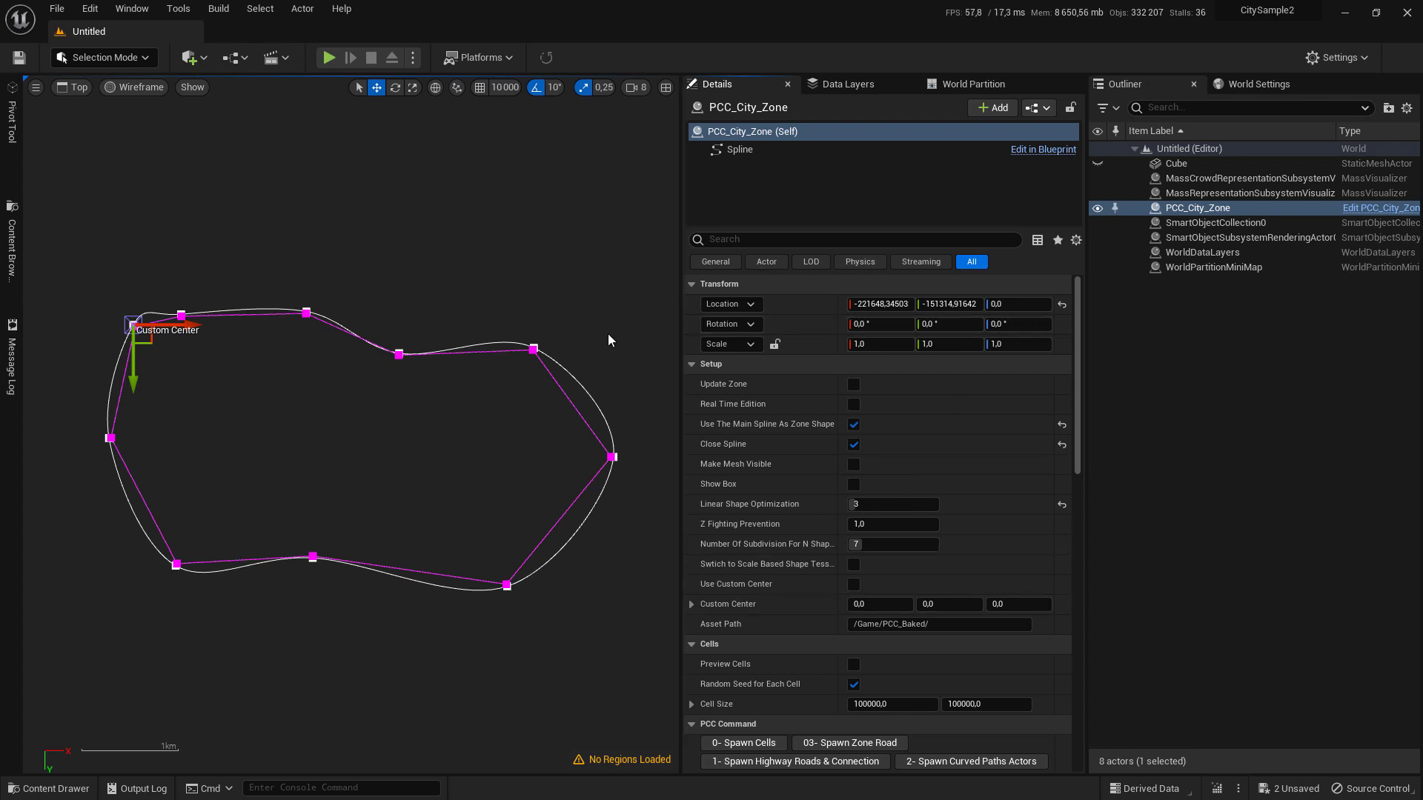
click(854, 424)
Set the city zone's Linear Shape Optimization to 2, then deselect and reselect the zone.
click(853, 505)
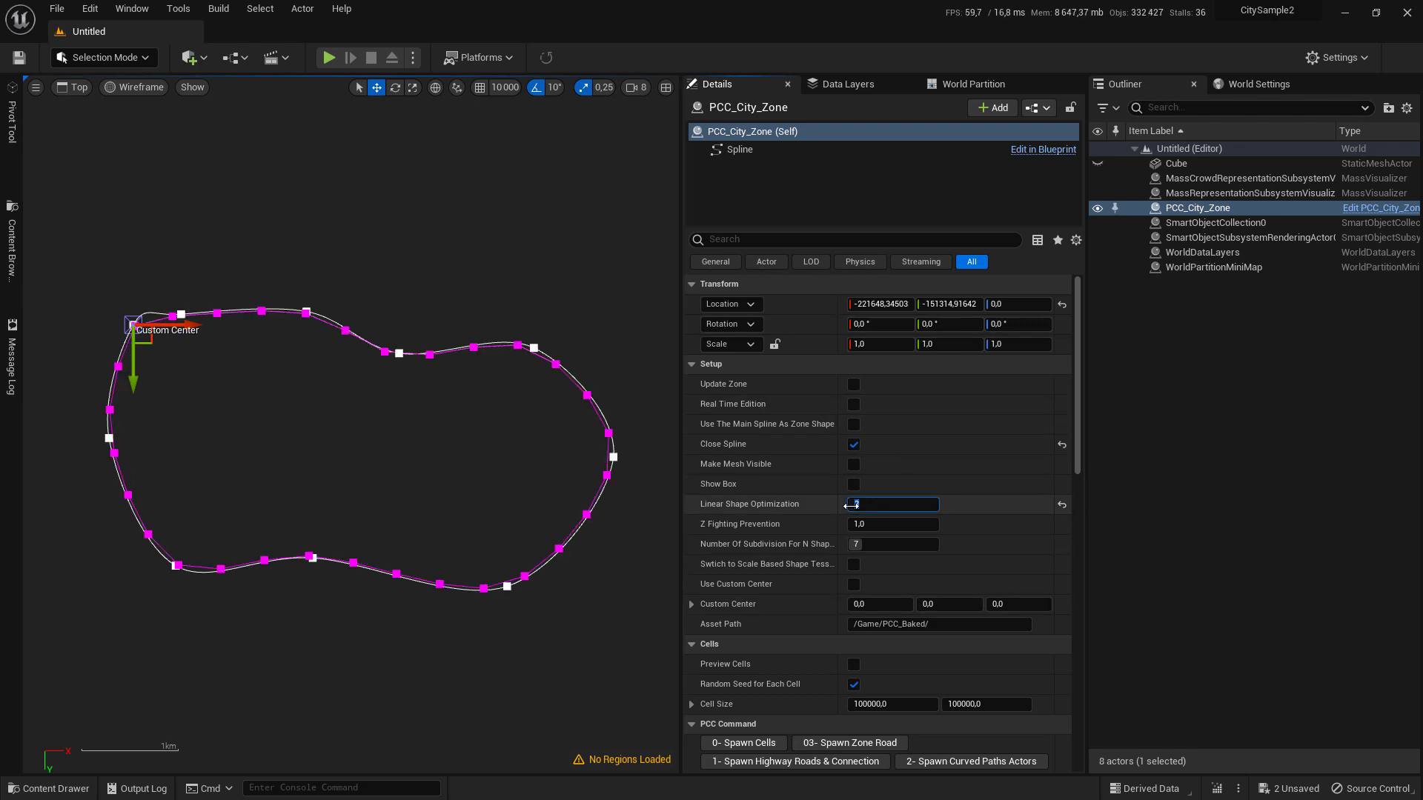
click(382, 323)
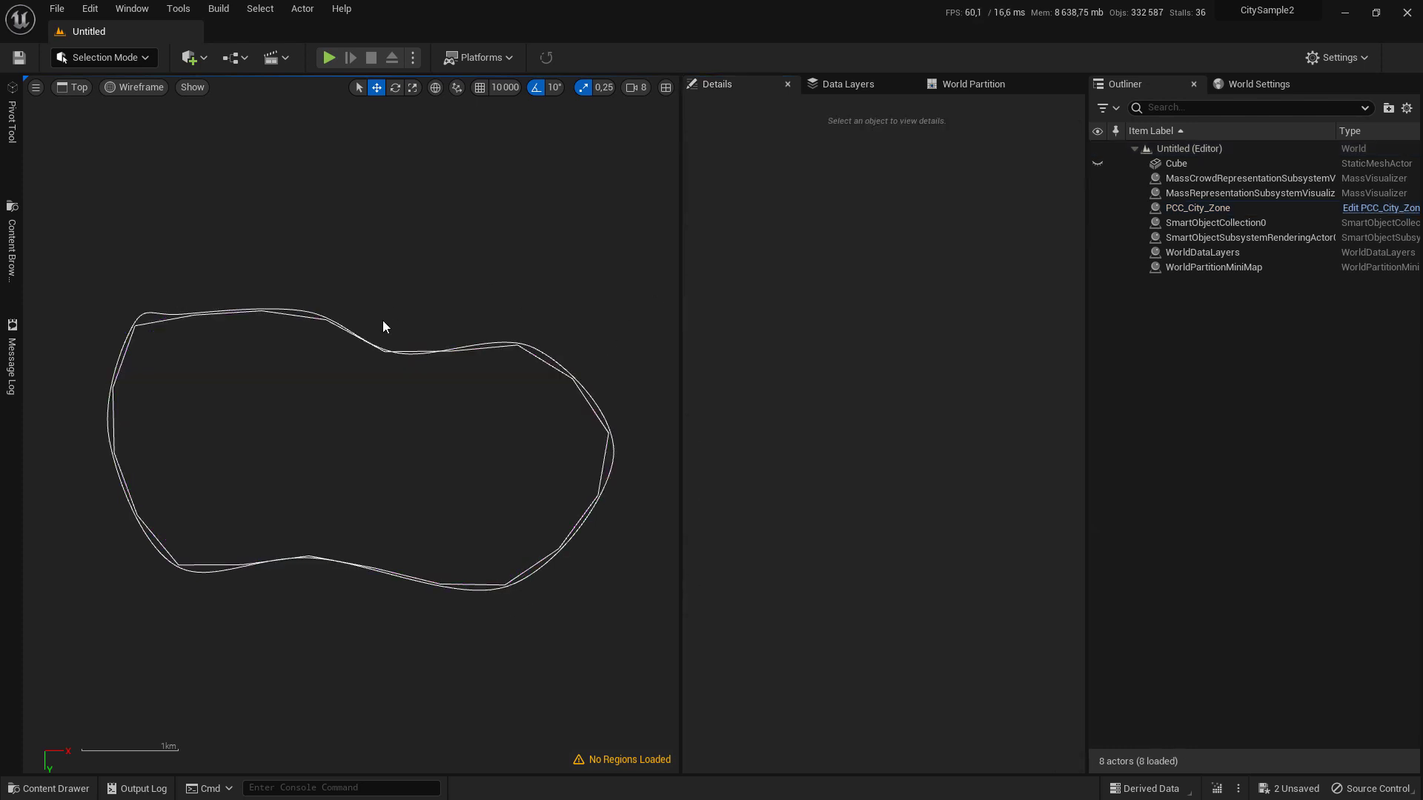
click(318, 326)
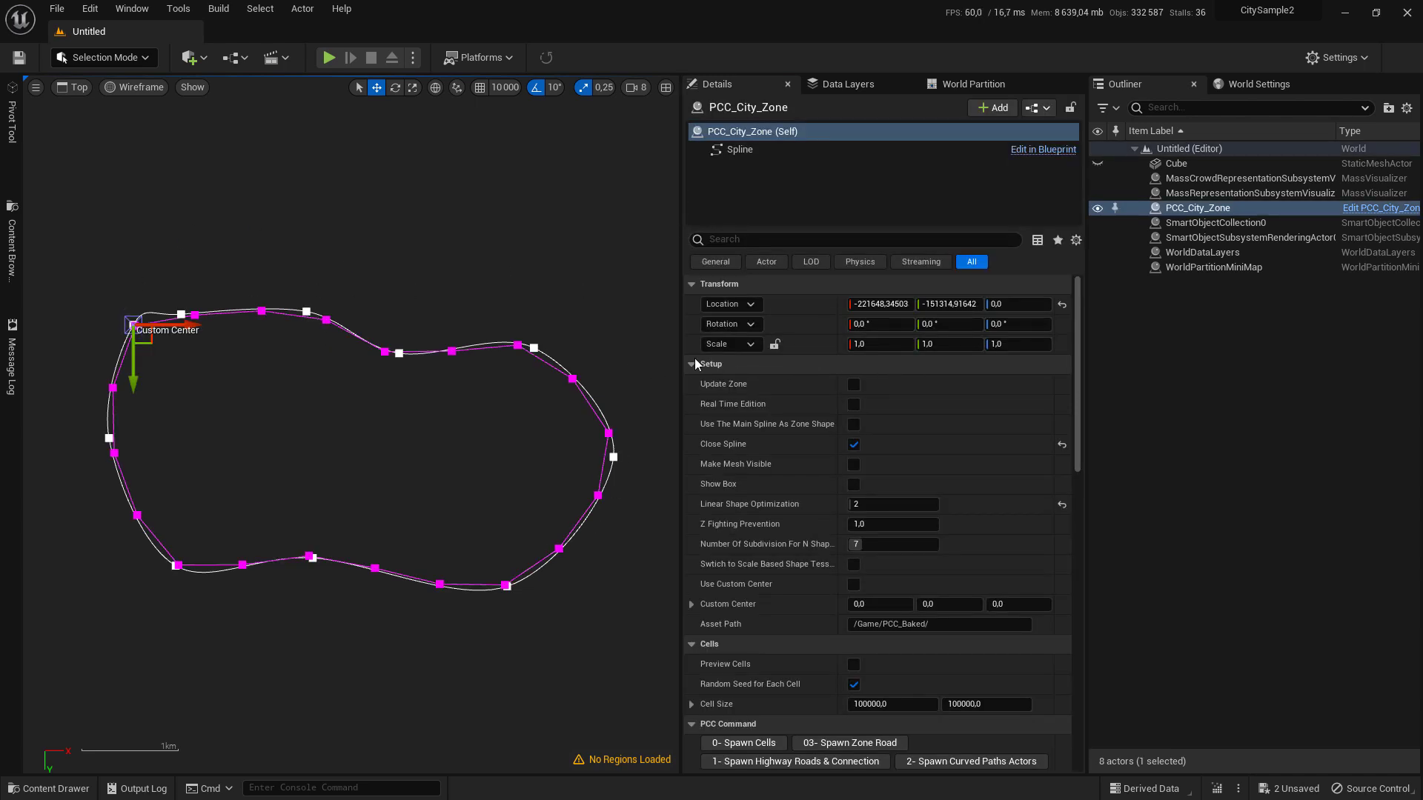
Enable Preview Cells for the city zone and reselect the zone to display its cell grid.
scroll(865, 399, down, 3)
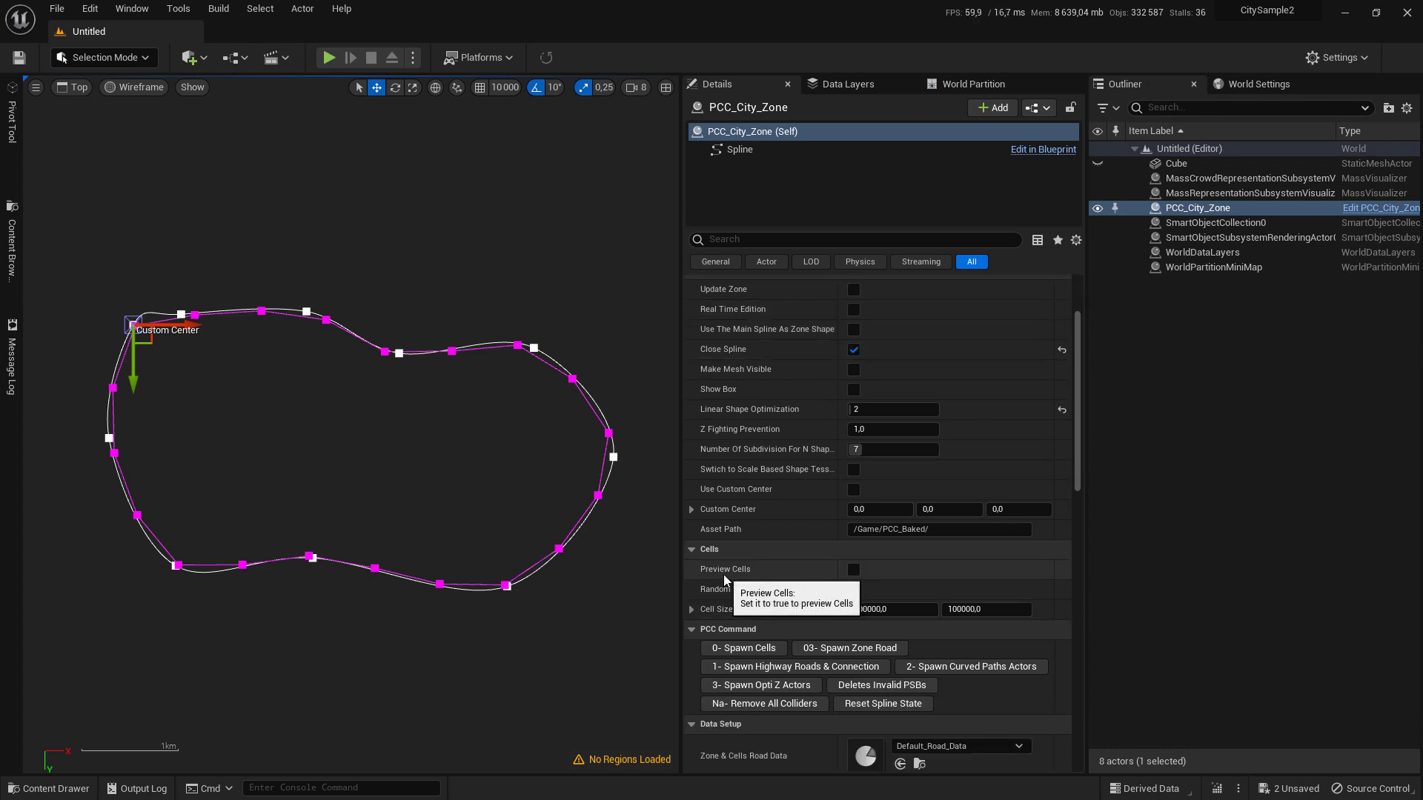
click(853, 570)
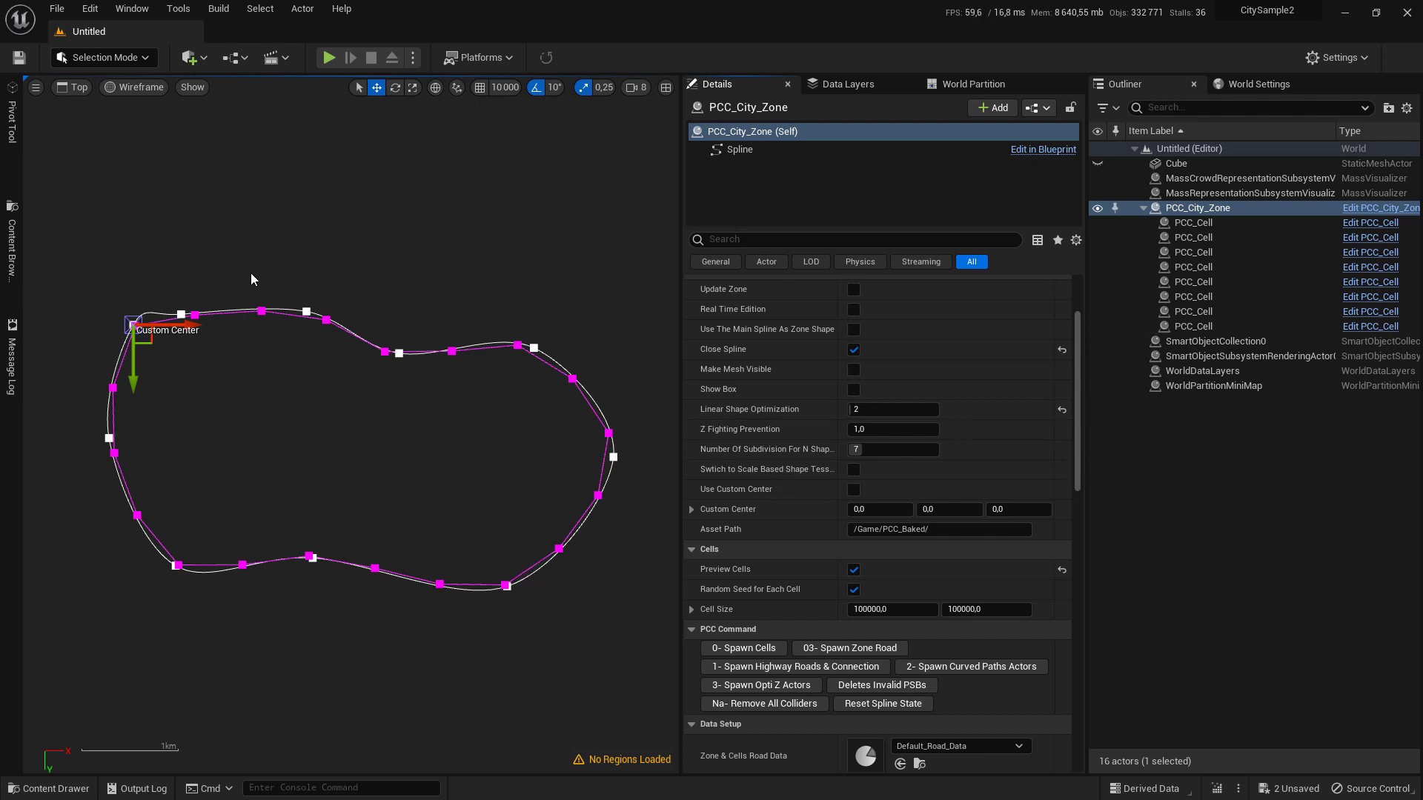
click(295, 243)
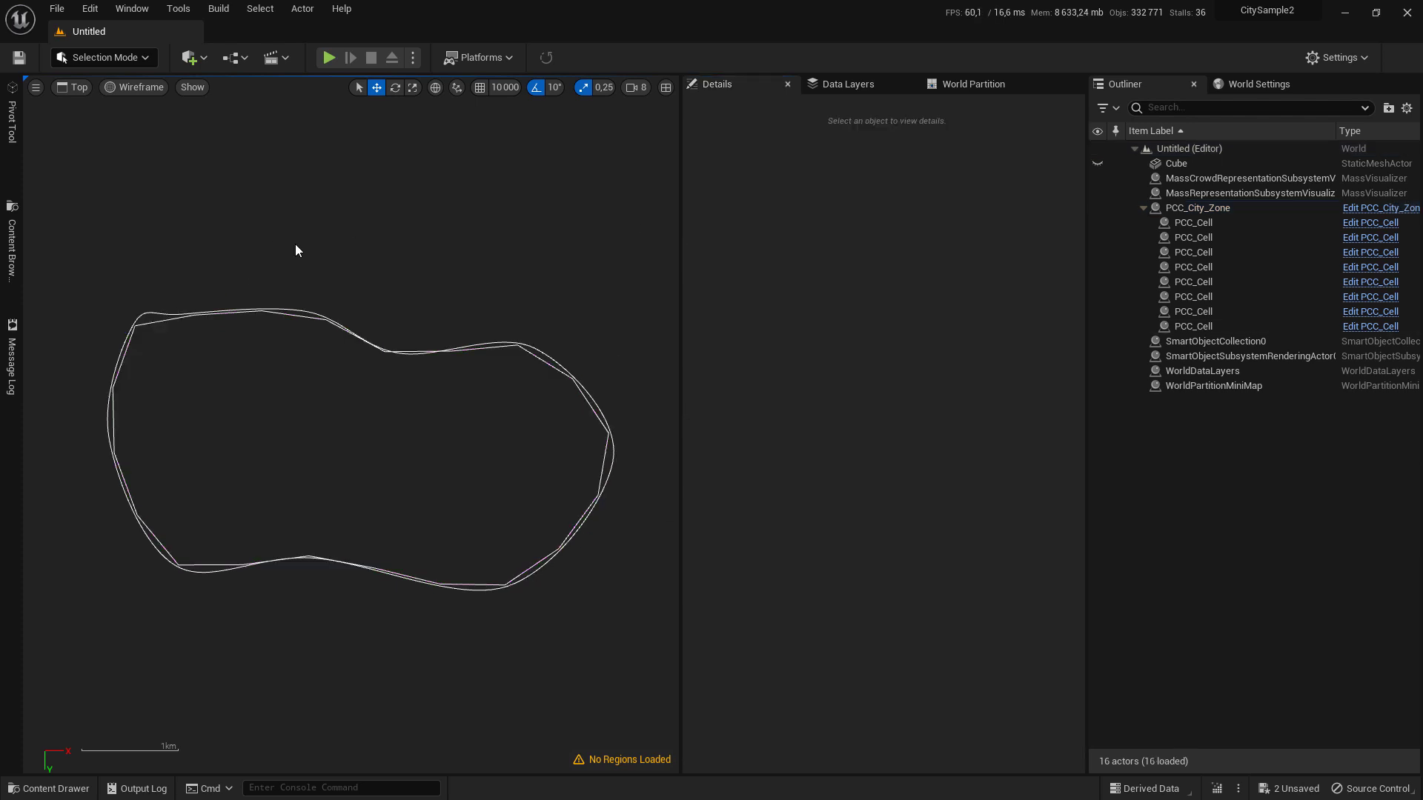
click(301, 319)
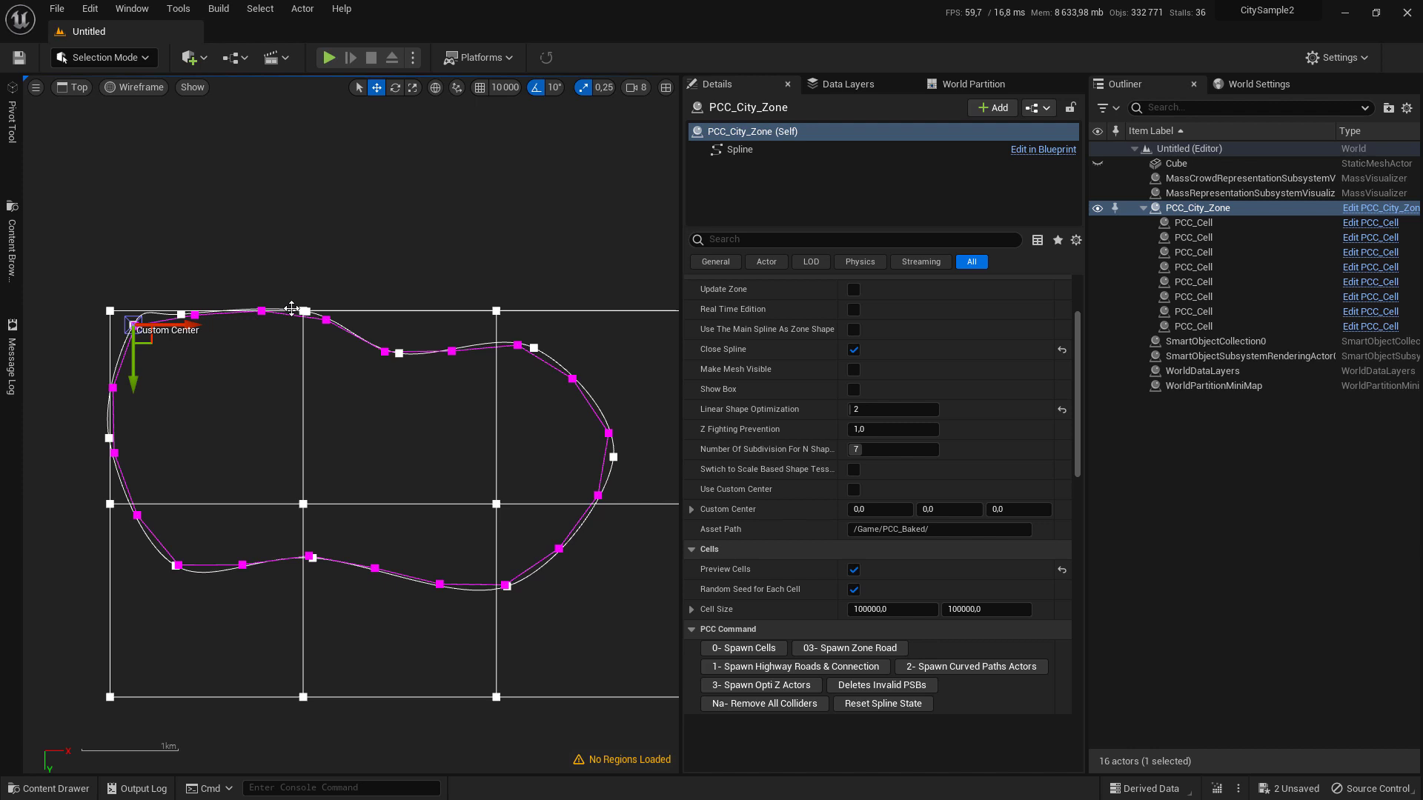
Examine how the previewed cell grid covers the city zone, including the cells along its lower boundary.
scroll(297, 314, down, 2)
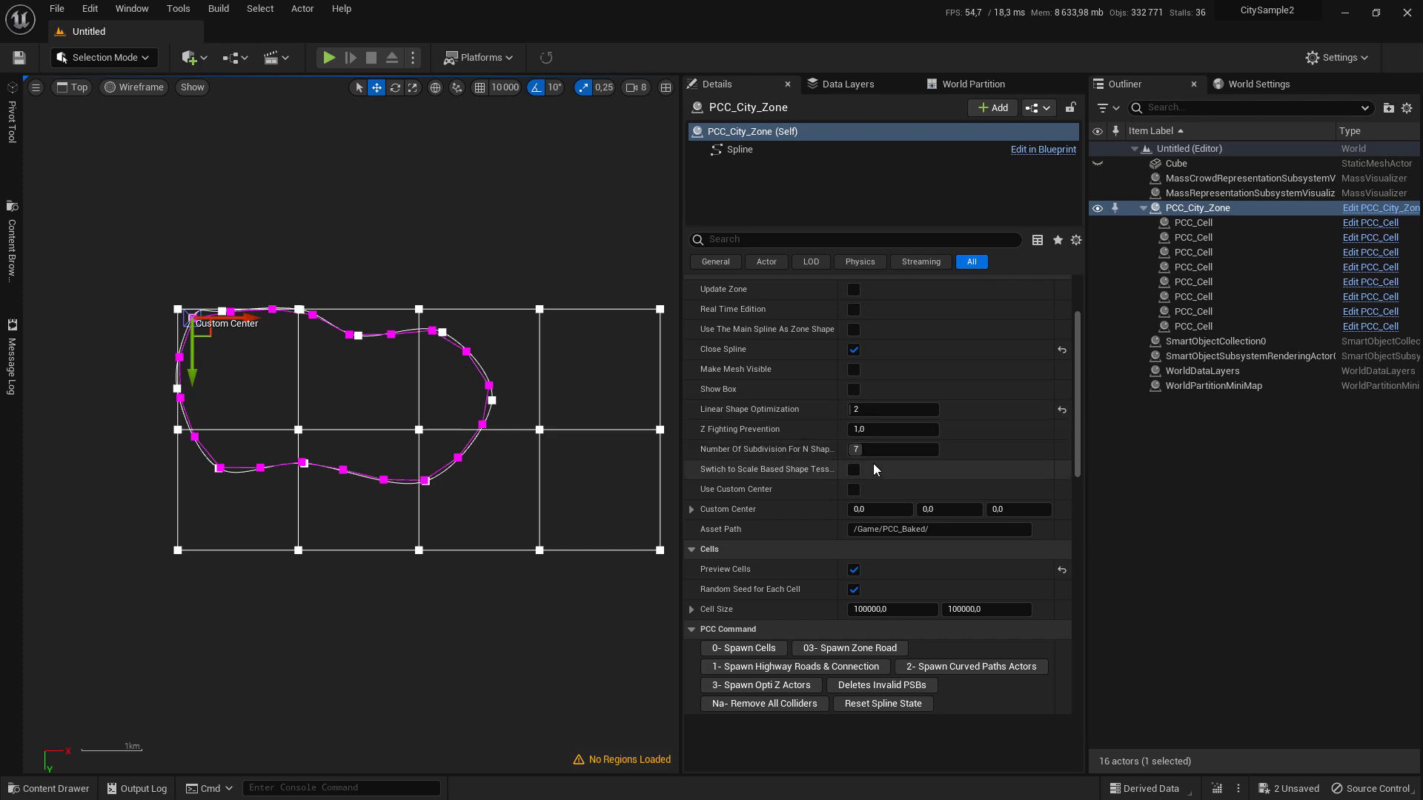
scroll(442, 289, down, 1)
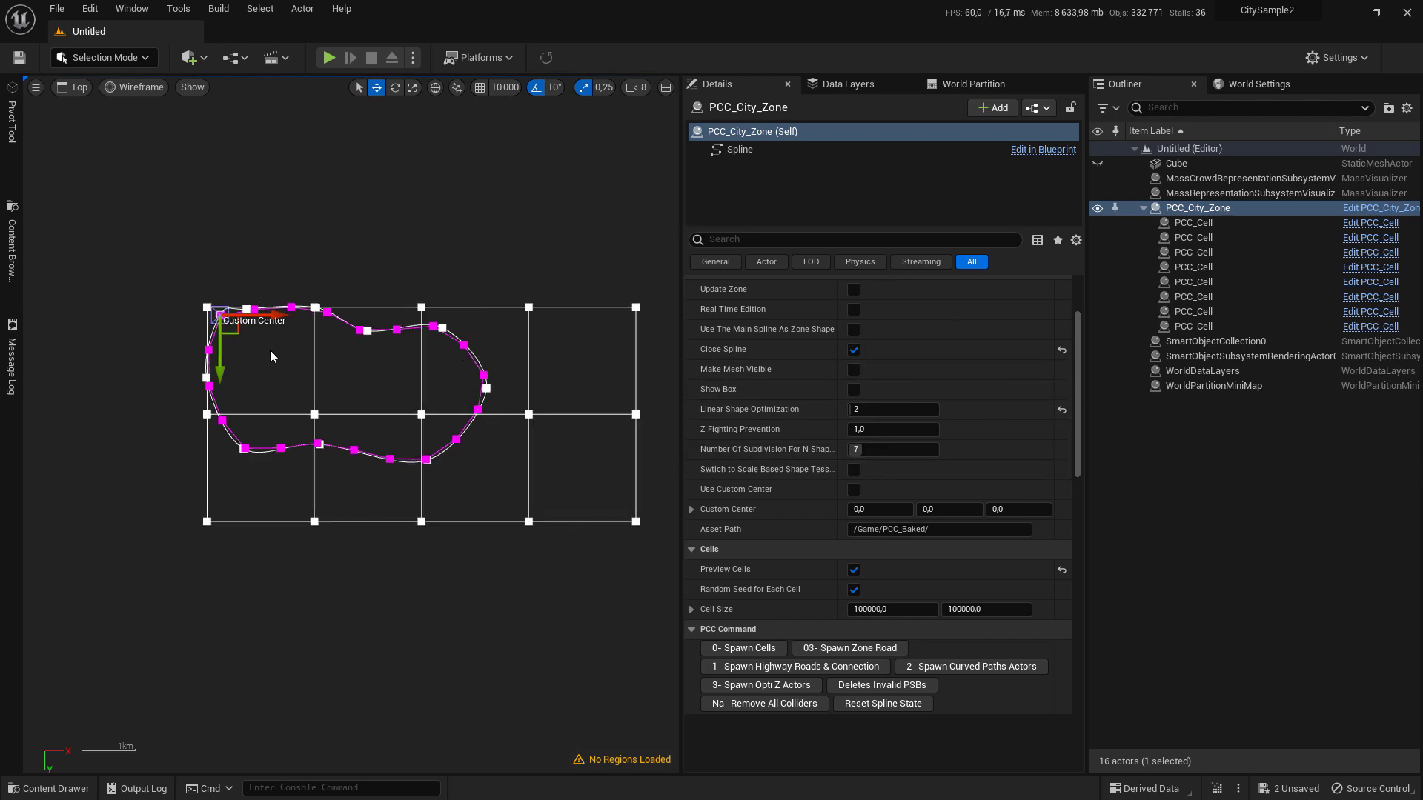
scroll(269, 350, up, 1)
right_drag(437, 415, 101, 261)
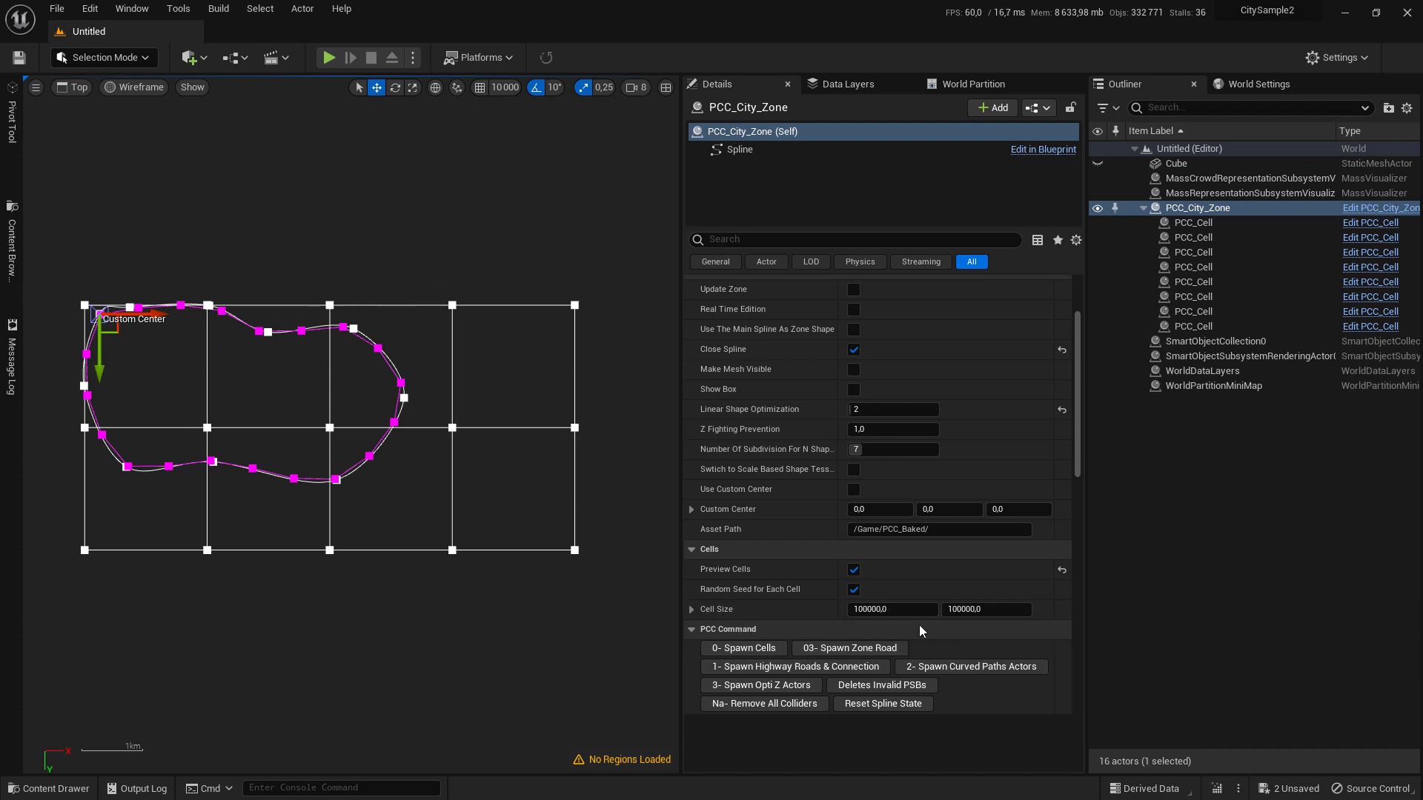
right_drag(193, 261, 231, 211)
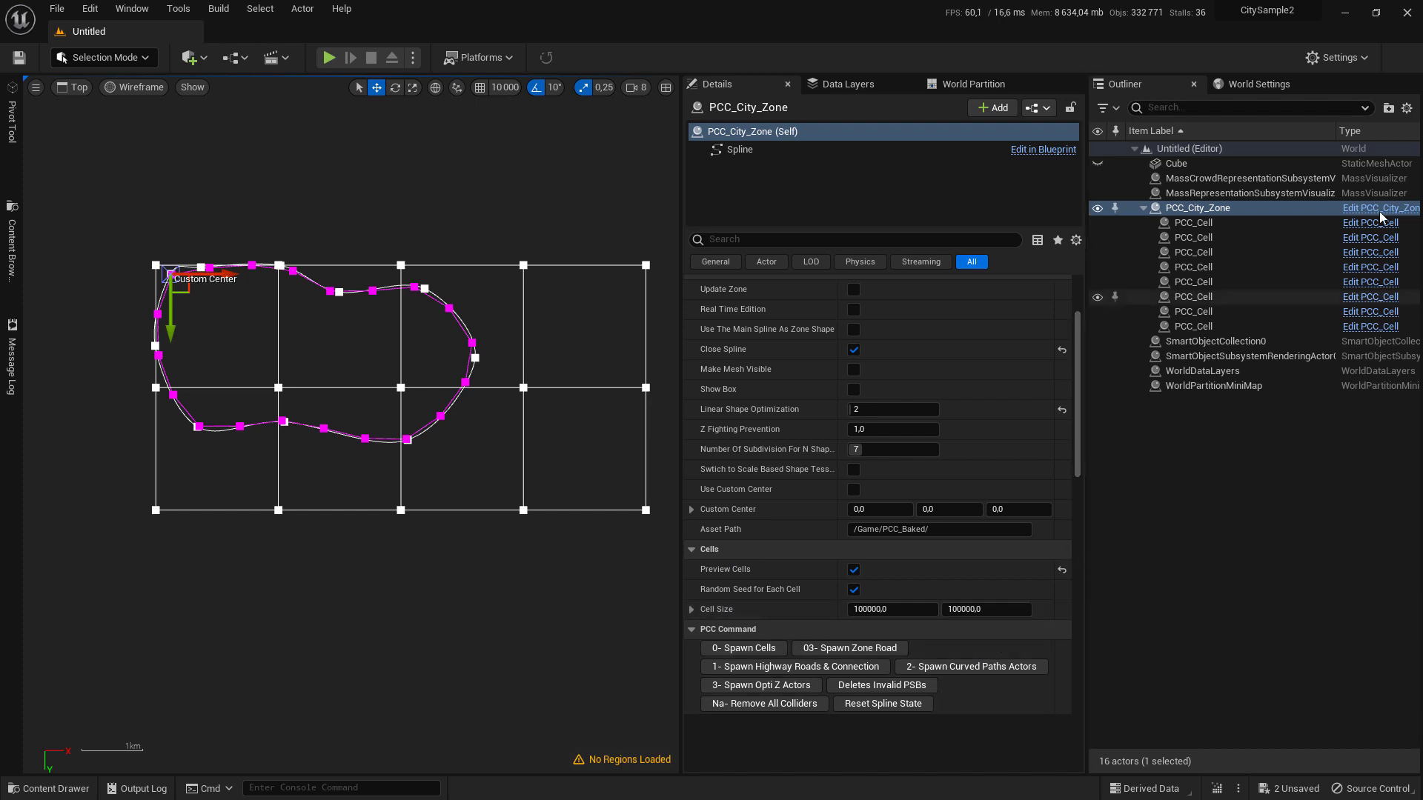
scroll(252, 510, up, 2)
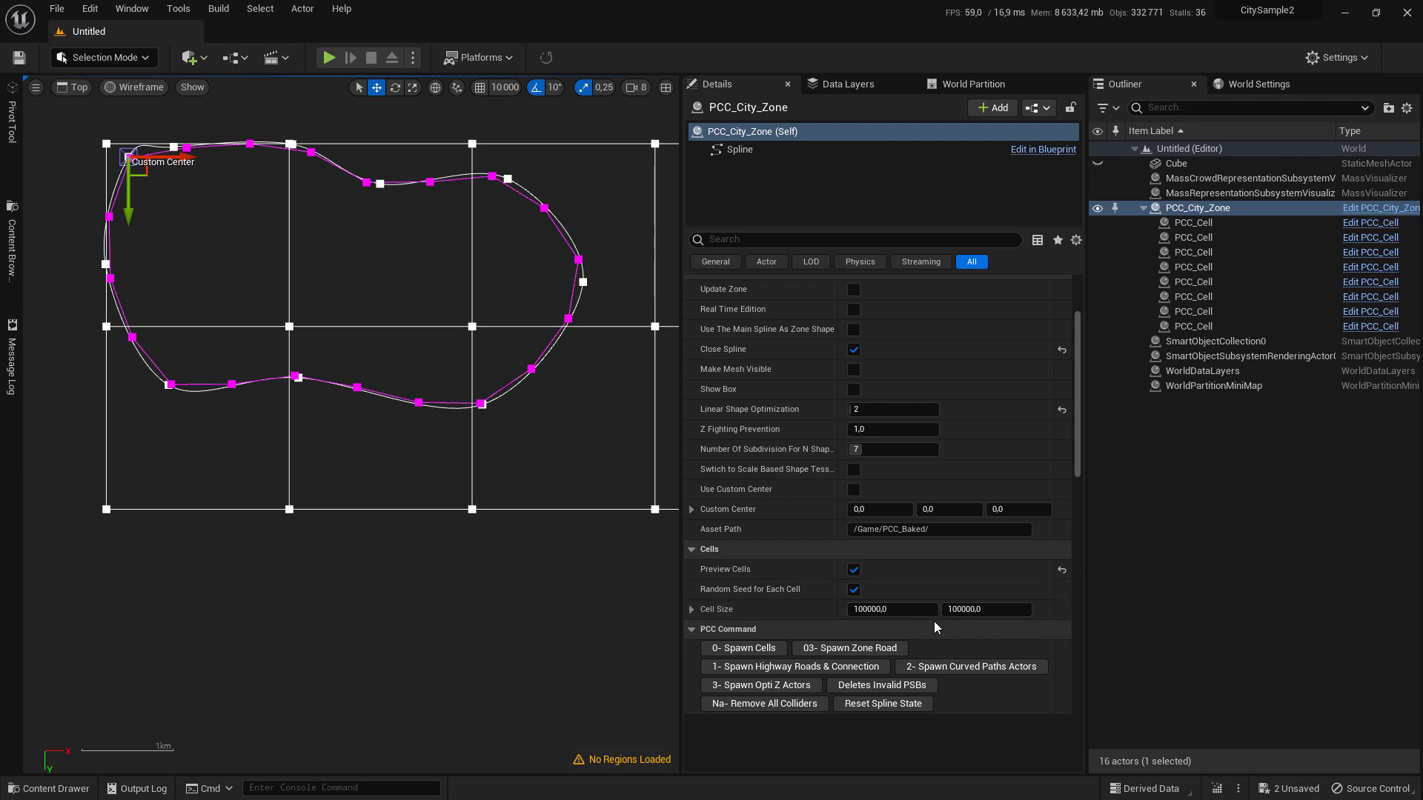
scroll(103, 519, up, 2)
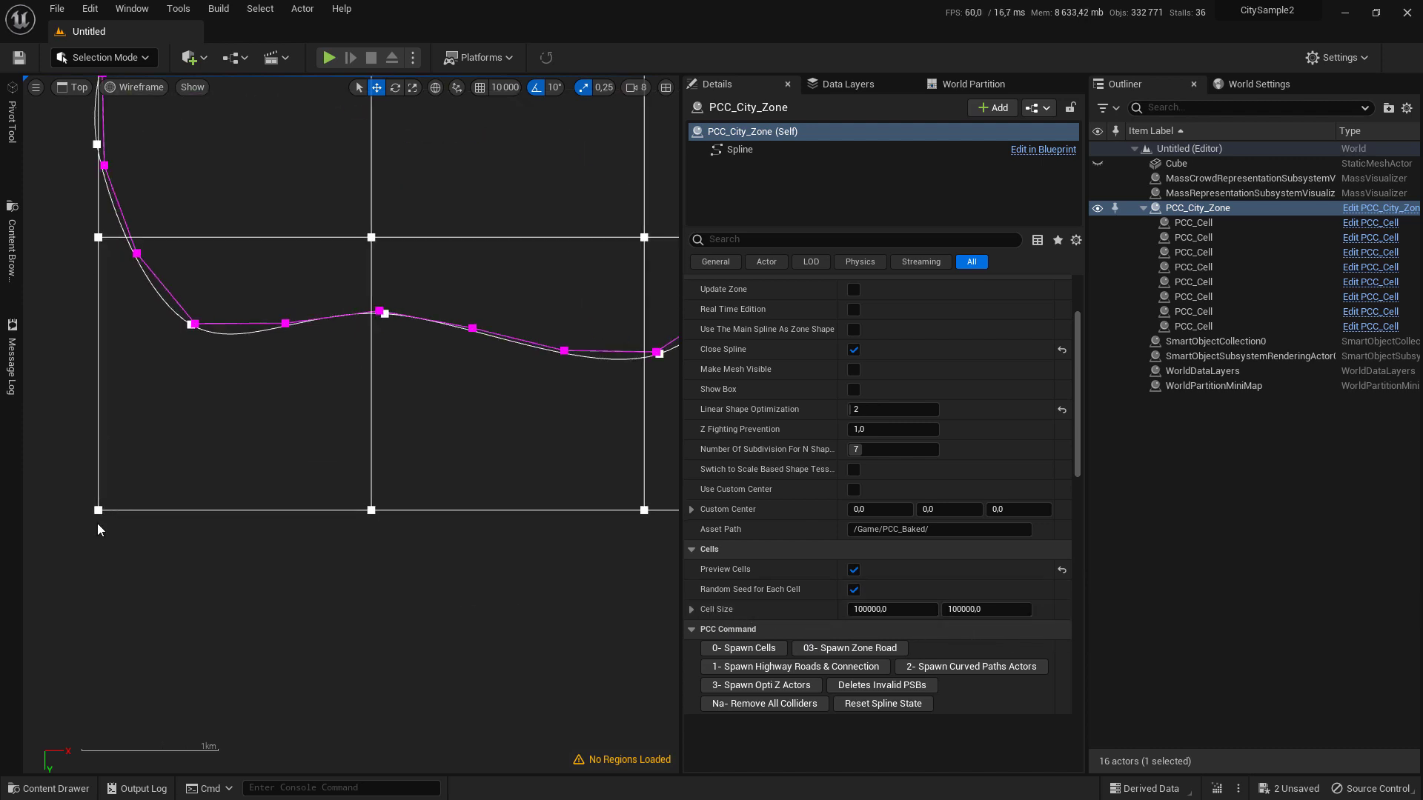
middle_drag(129, 519, 221, 514)
middle_drag(90, 510, 88, 235)
scroll(105, 279, down, 2)
scroll(221, 309, down, 2)
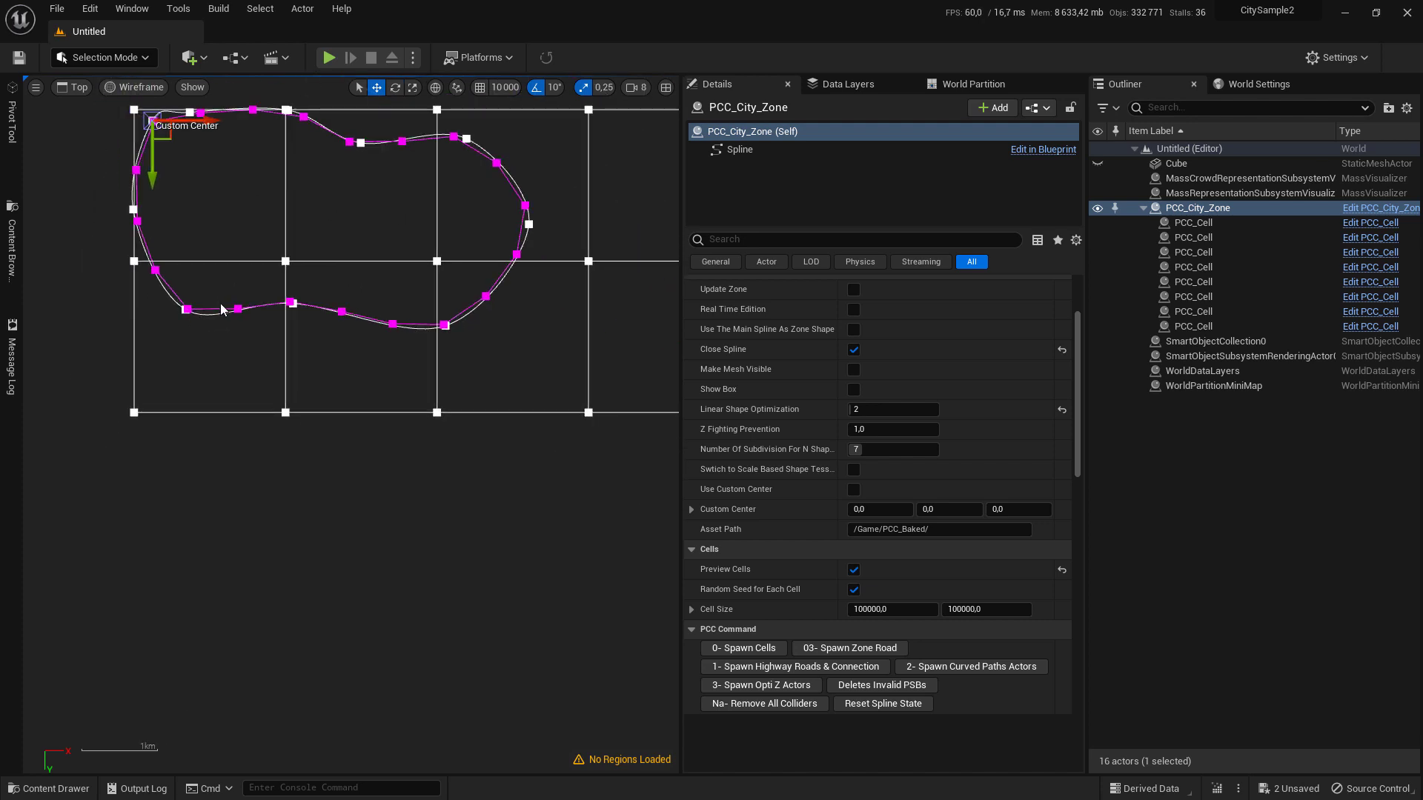
Halve the city zone's Cell Size in X and Y to 50000 each.
click(898, 607)
click(898, 606)
text(/)
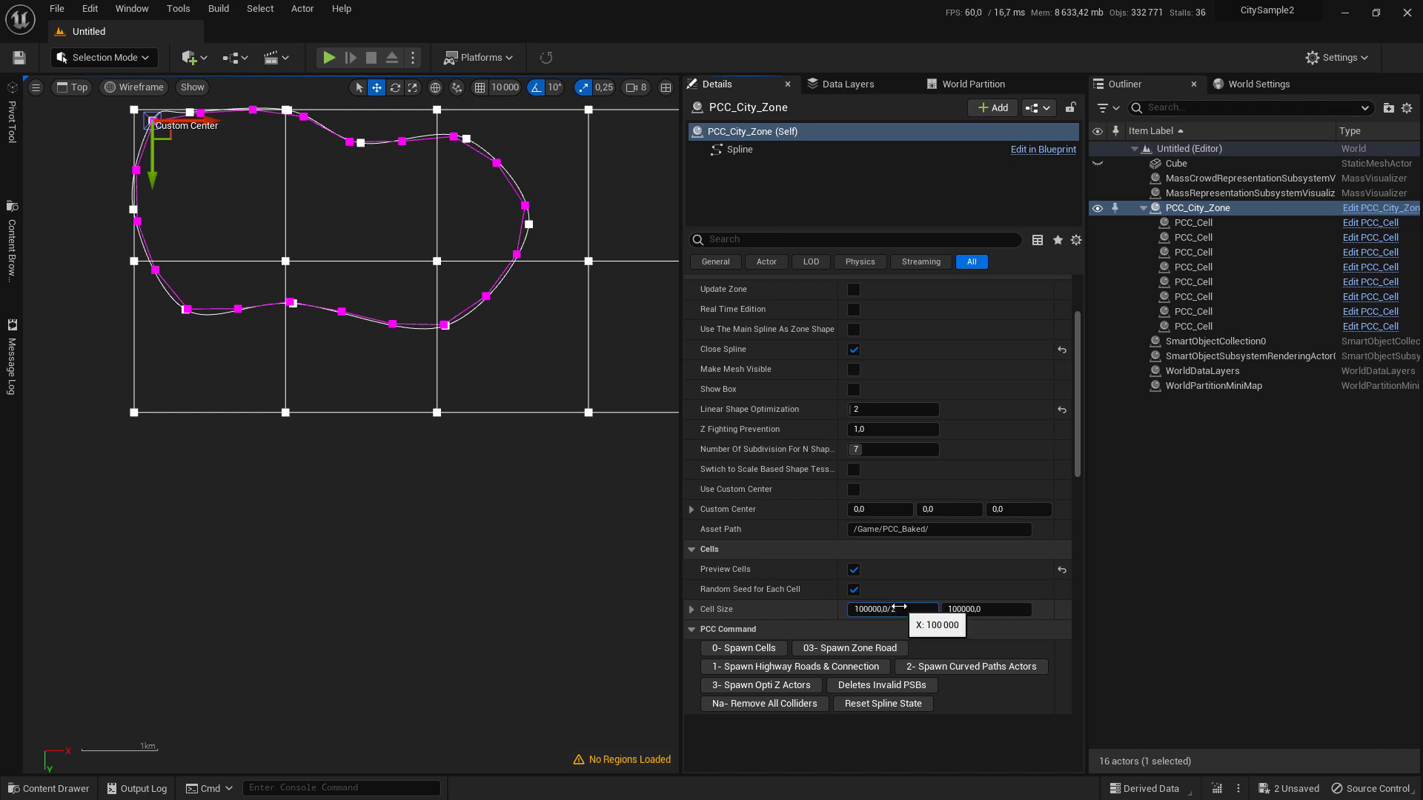
text(2)
key(Return)
click(1009, 608)
click(1009, 608)
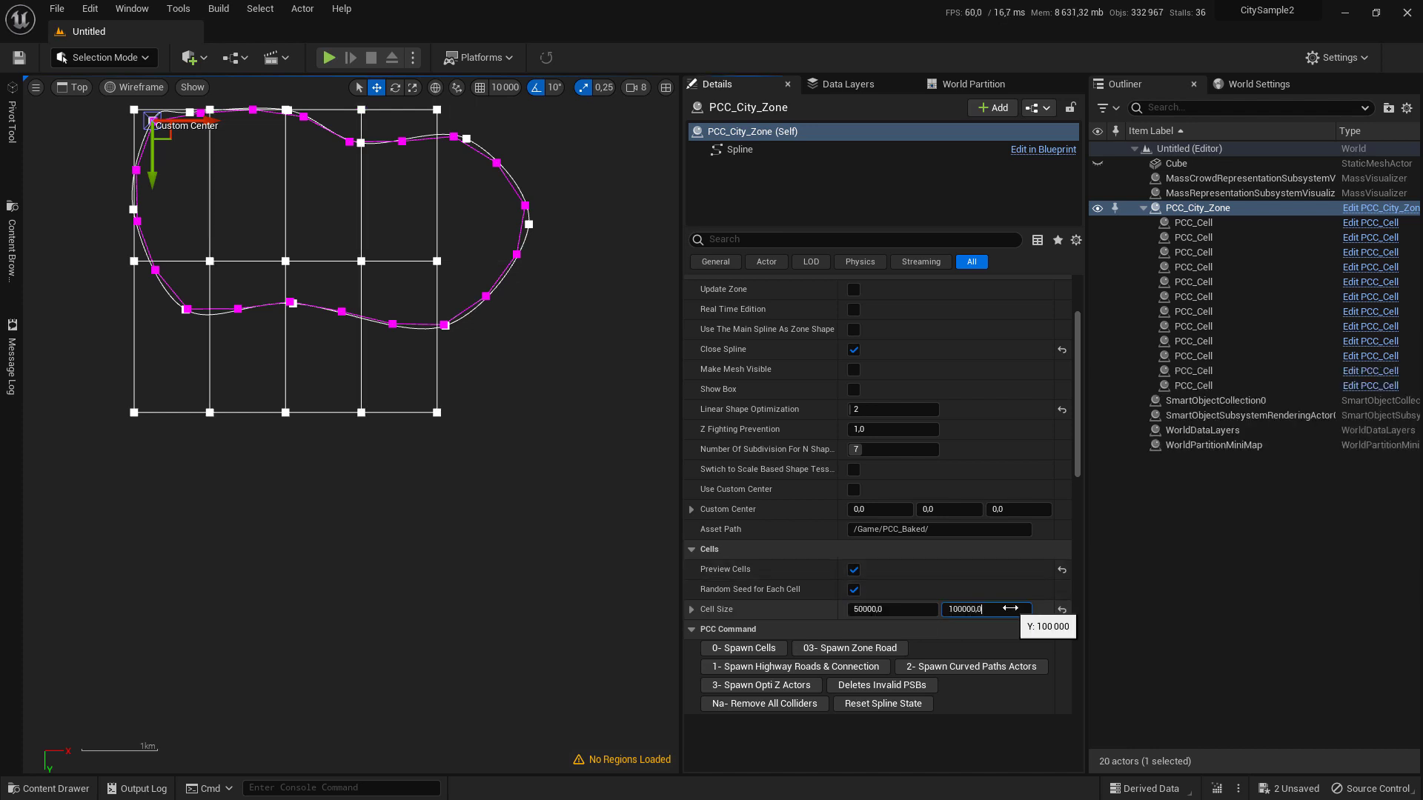
key(Return)
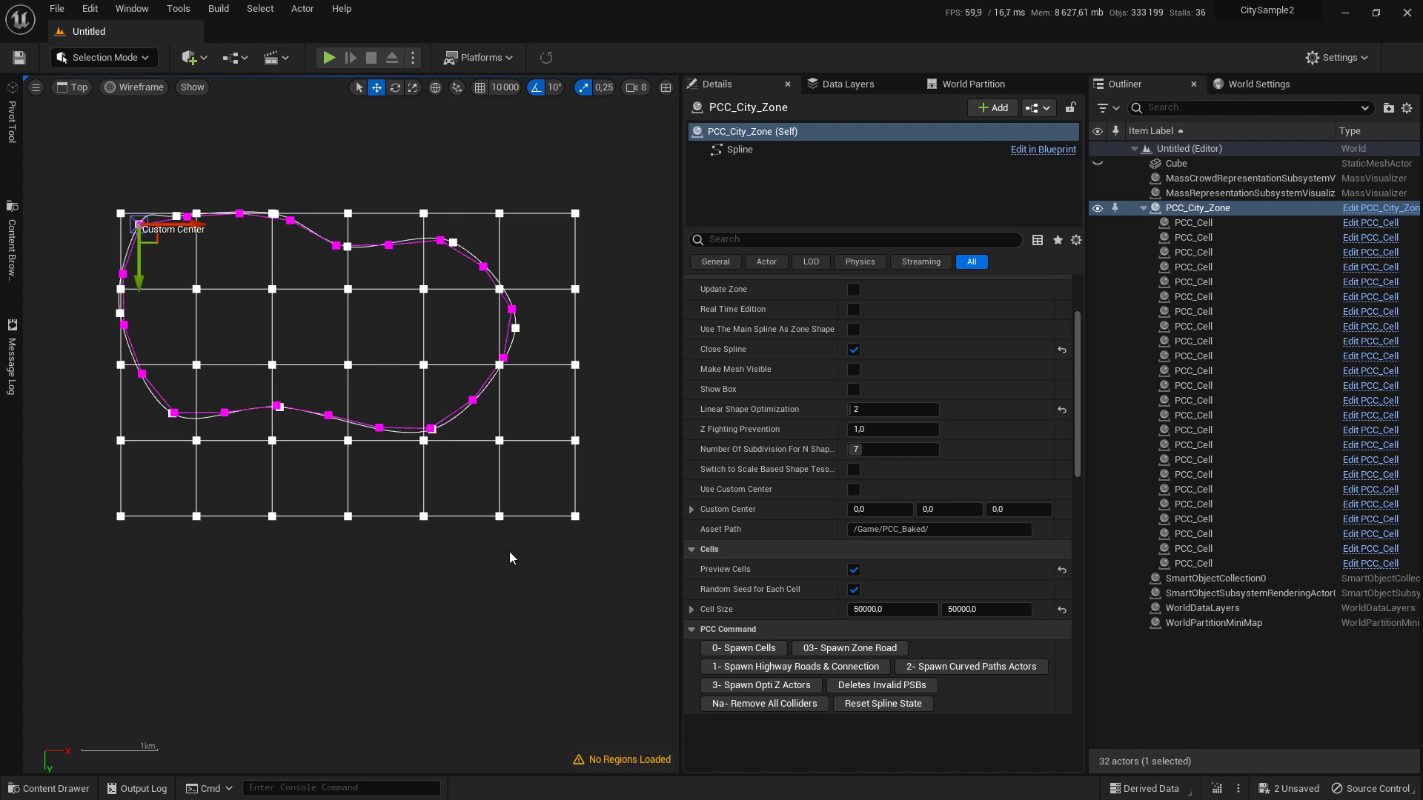
Look at the World Partition map, then return to the city zone's details.
scroll(1011, 539, down, 2)
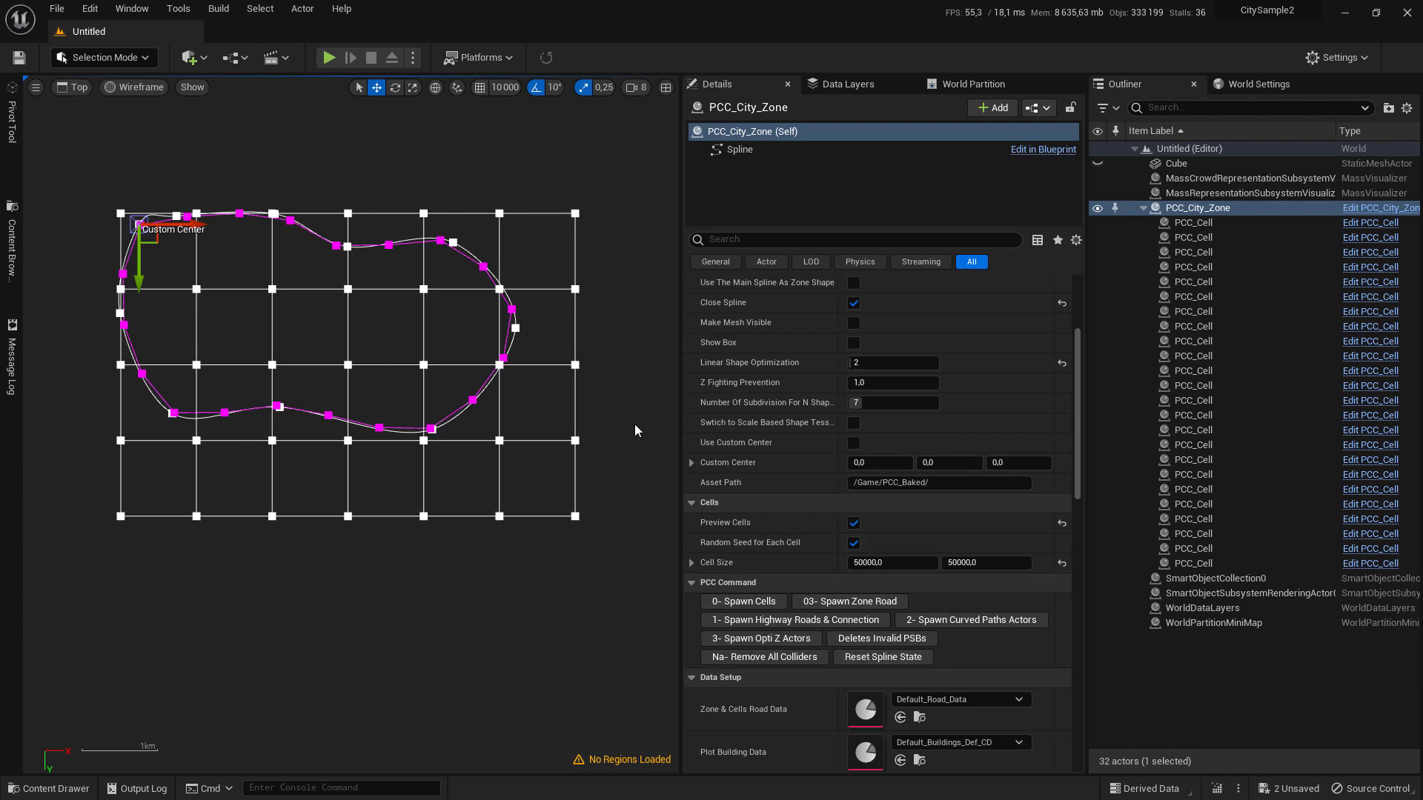
click(975, 86)
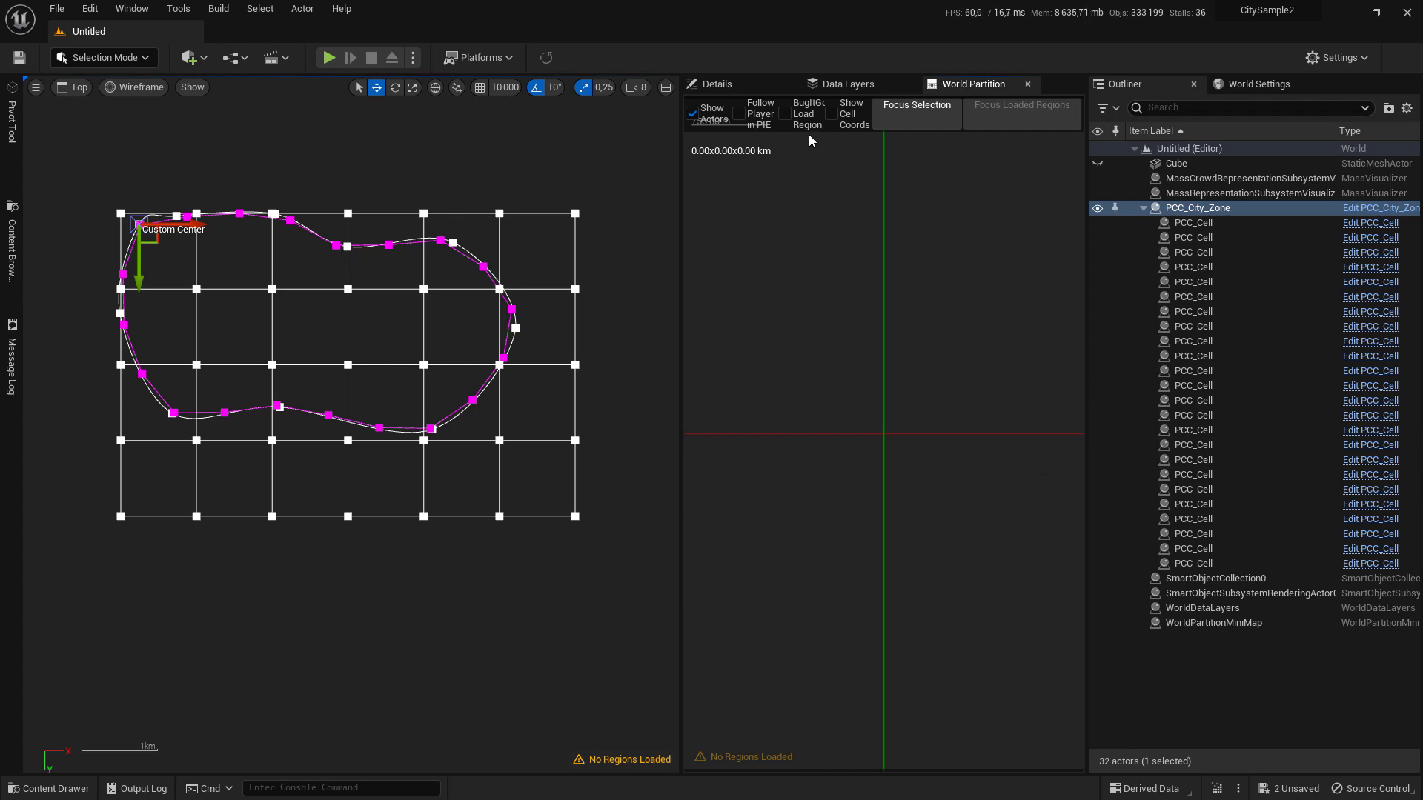
click(744, 89)
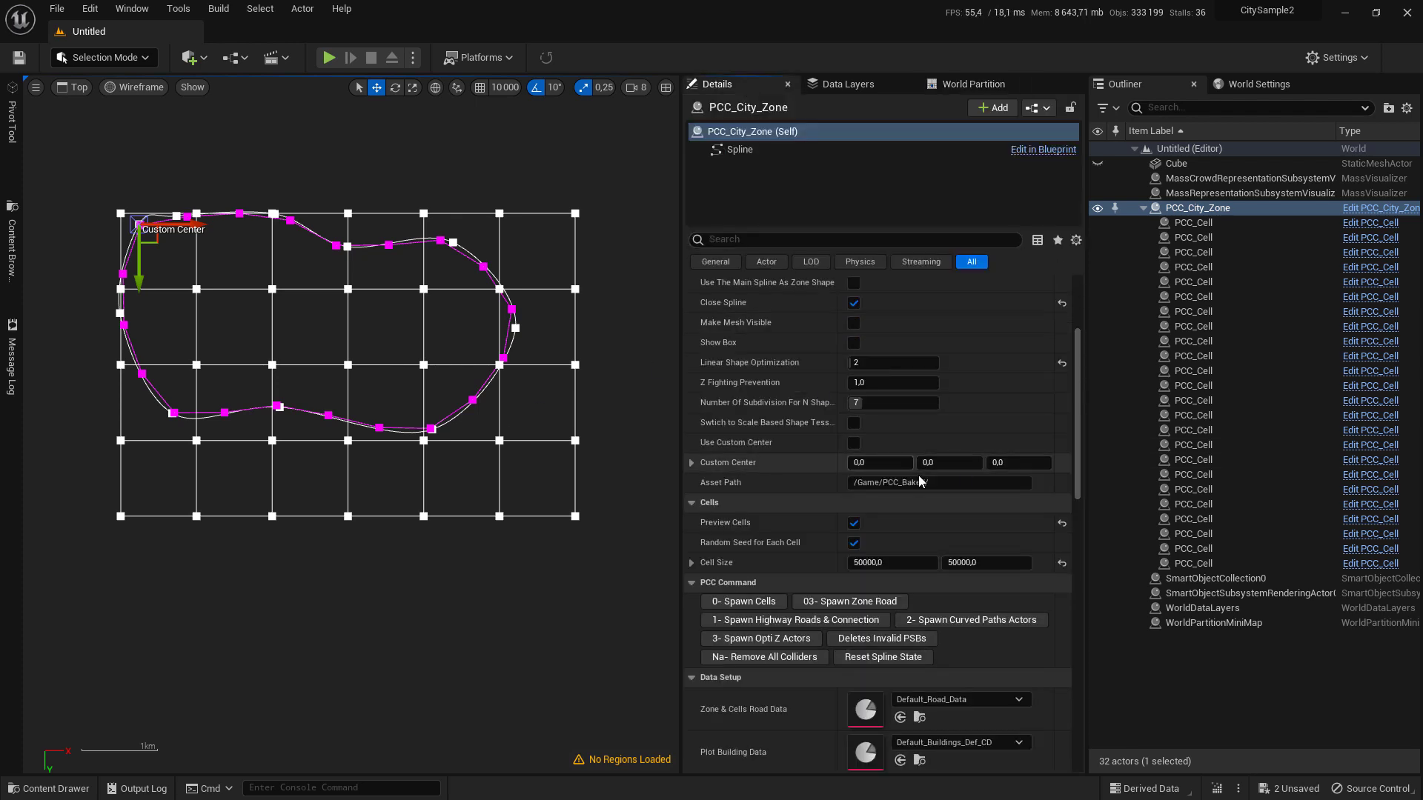
Reset the city zone's Cell Size to its default of 100000 by 100000.
scroll(77, 166, up, 3)
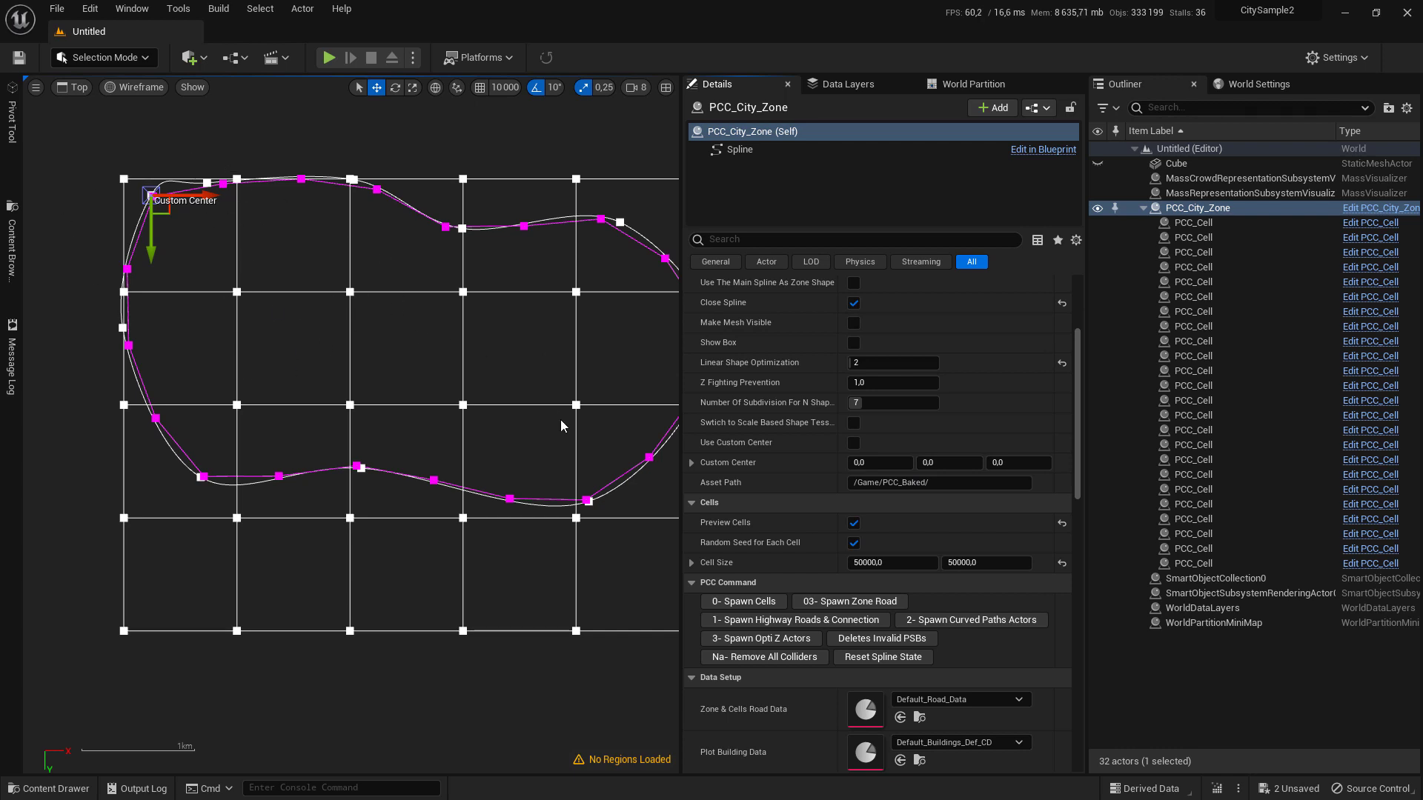
click(1061, 563)
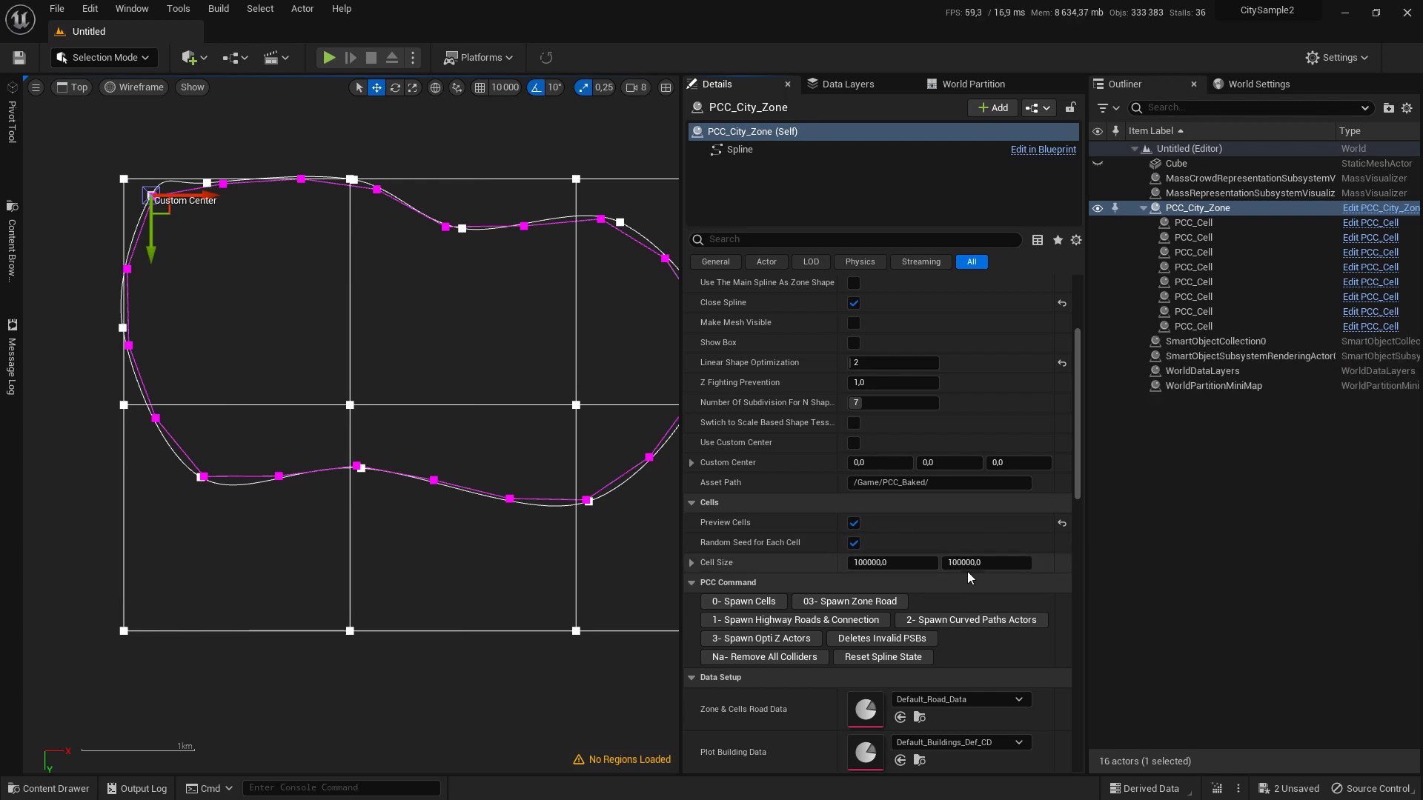
scroll(345, 359, down, 3)
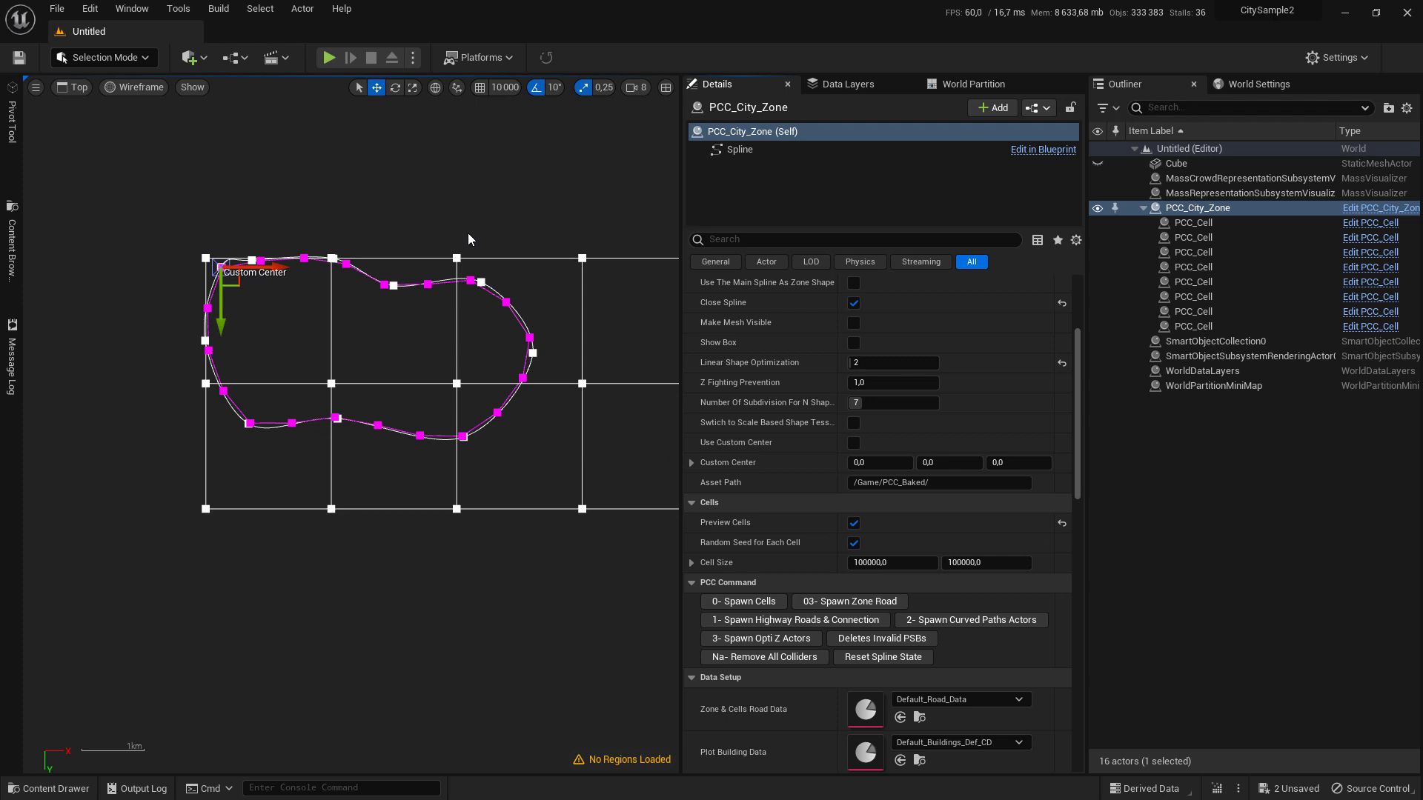
Assign the Road_Data_01 asset as the city zone's Zone & Cells Road Data.
scroll(847, 375, down, 5)
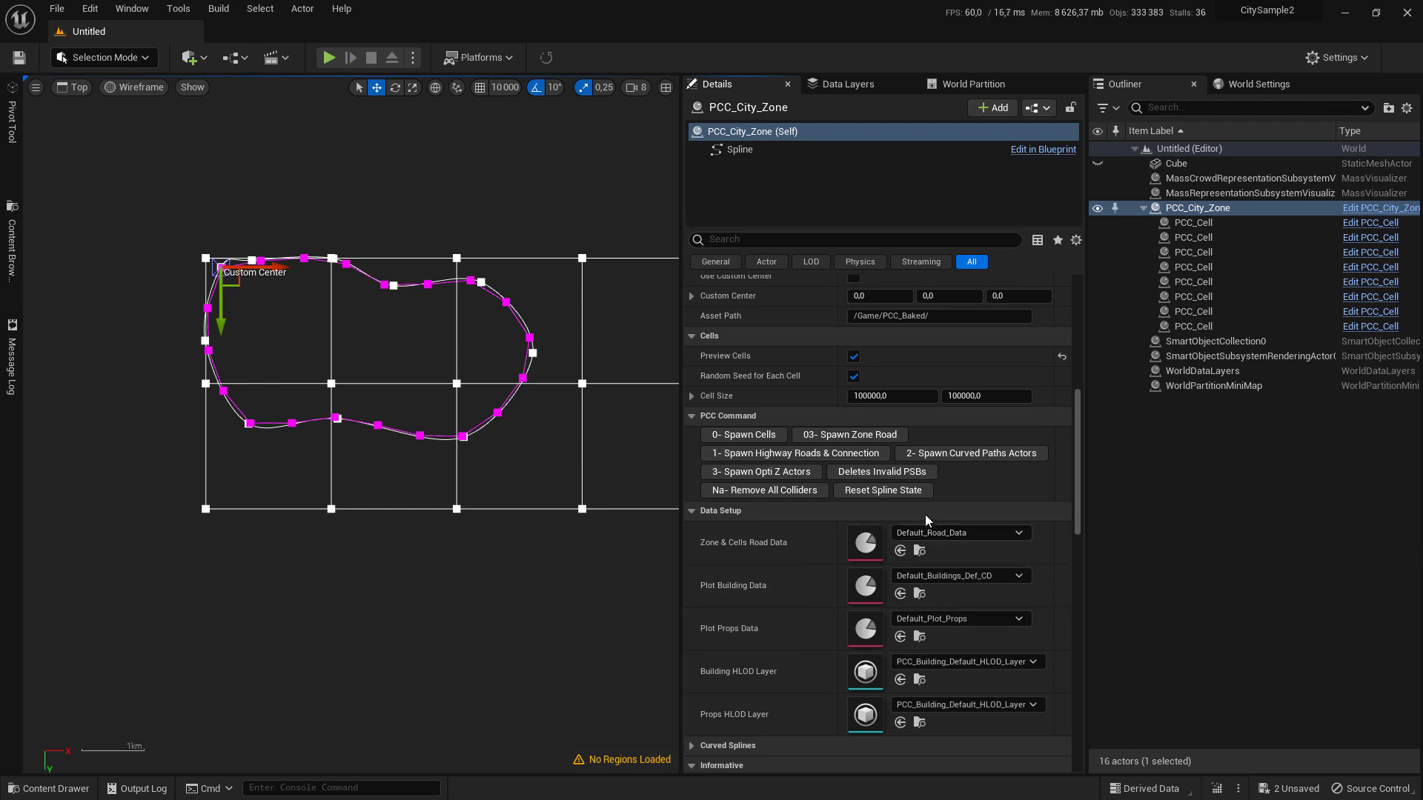
right_drag(449, 217, 268, 160)
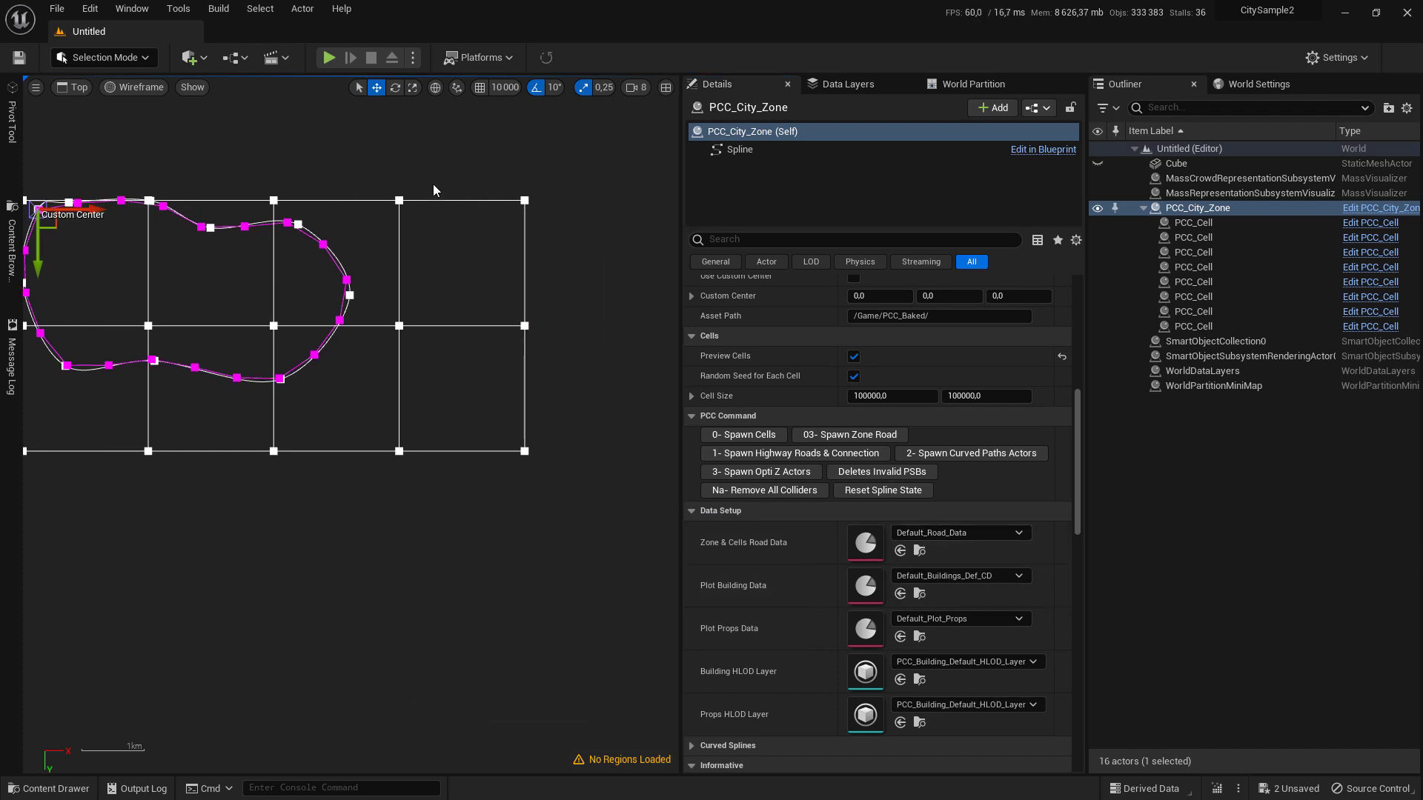
scroll(478, 341, down, 2)
right_drag(479, 341, 550, 285)
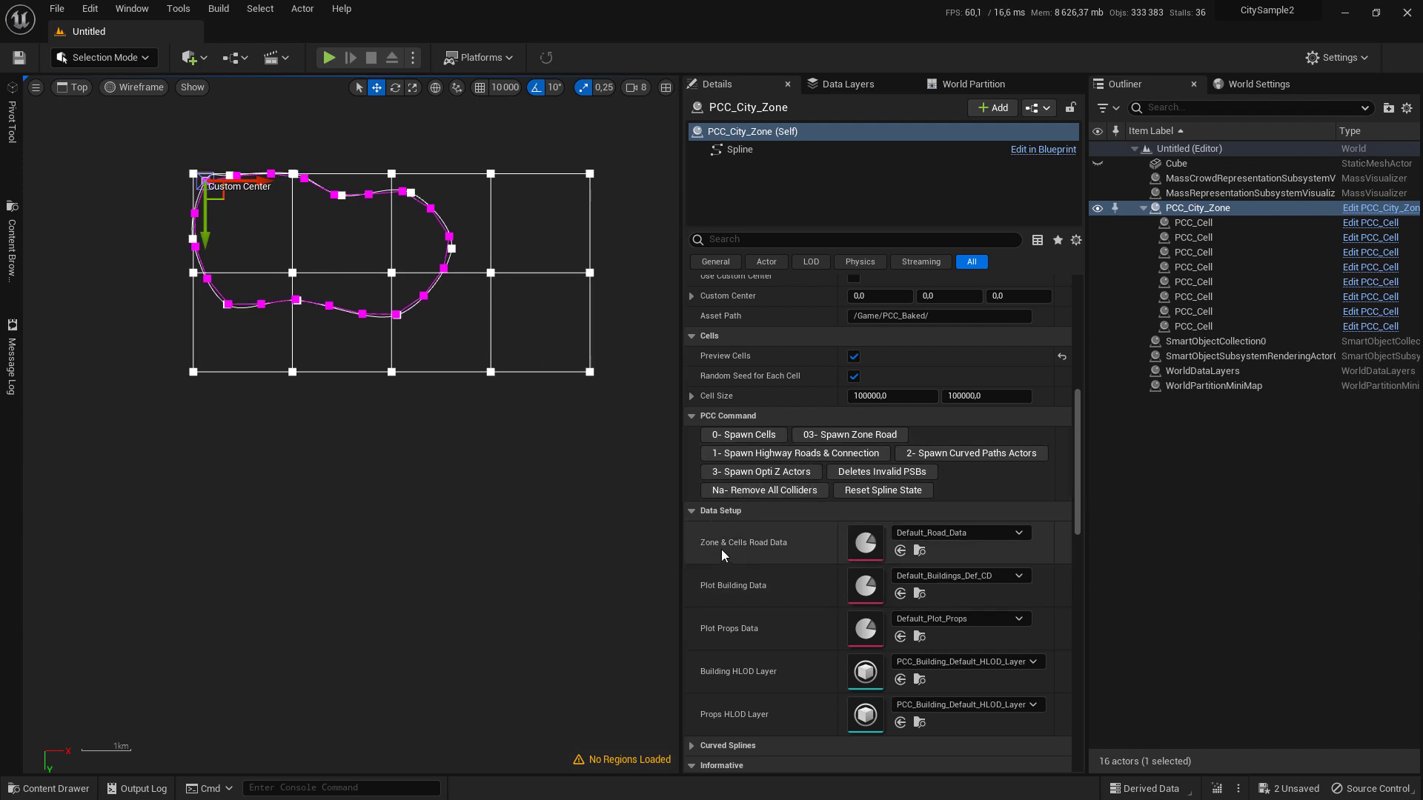
click(967, 532)
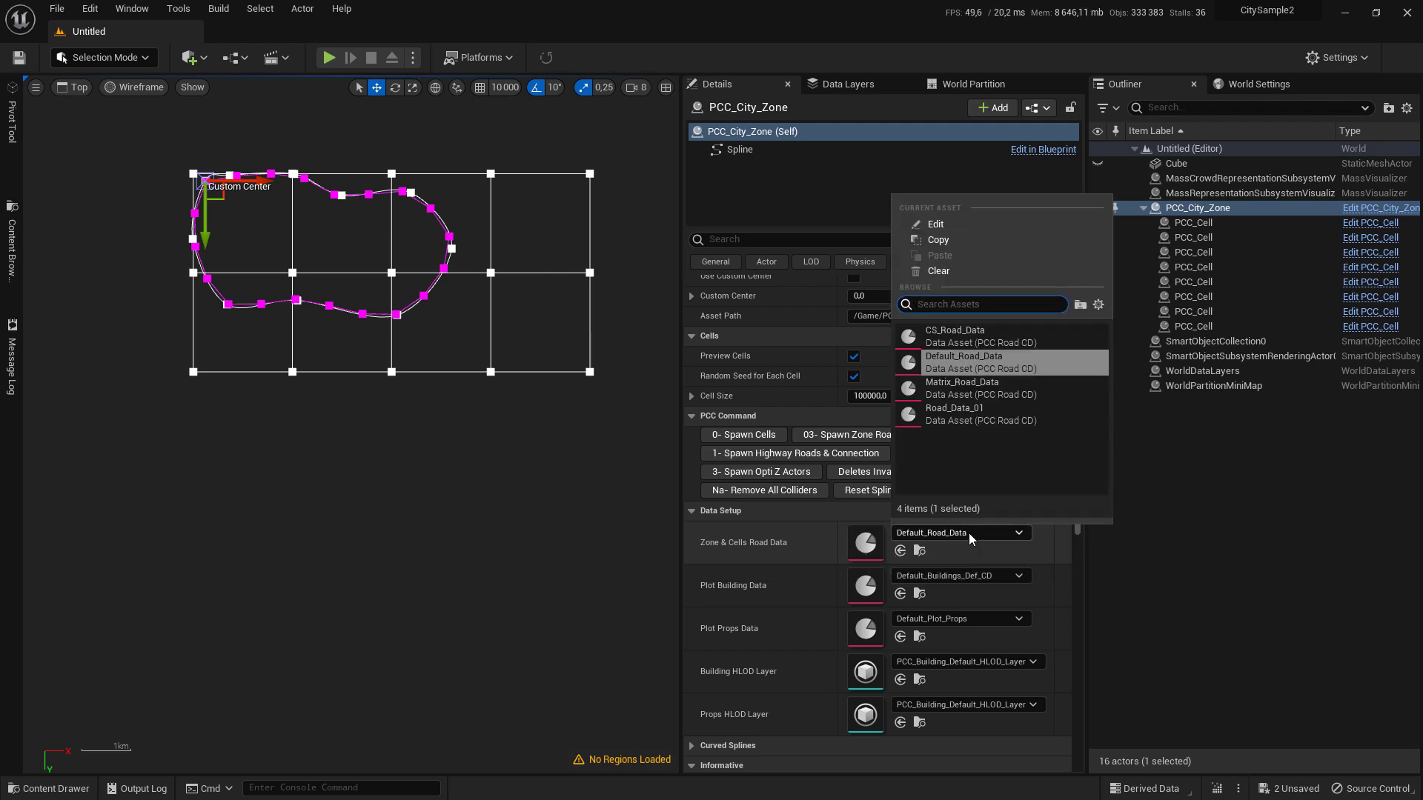
click(994, 416)
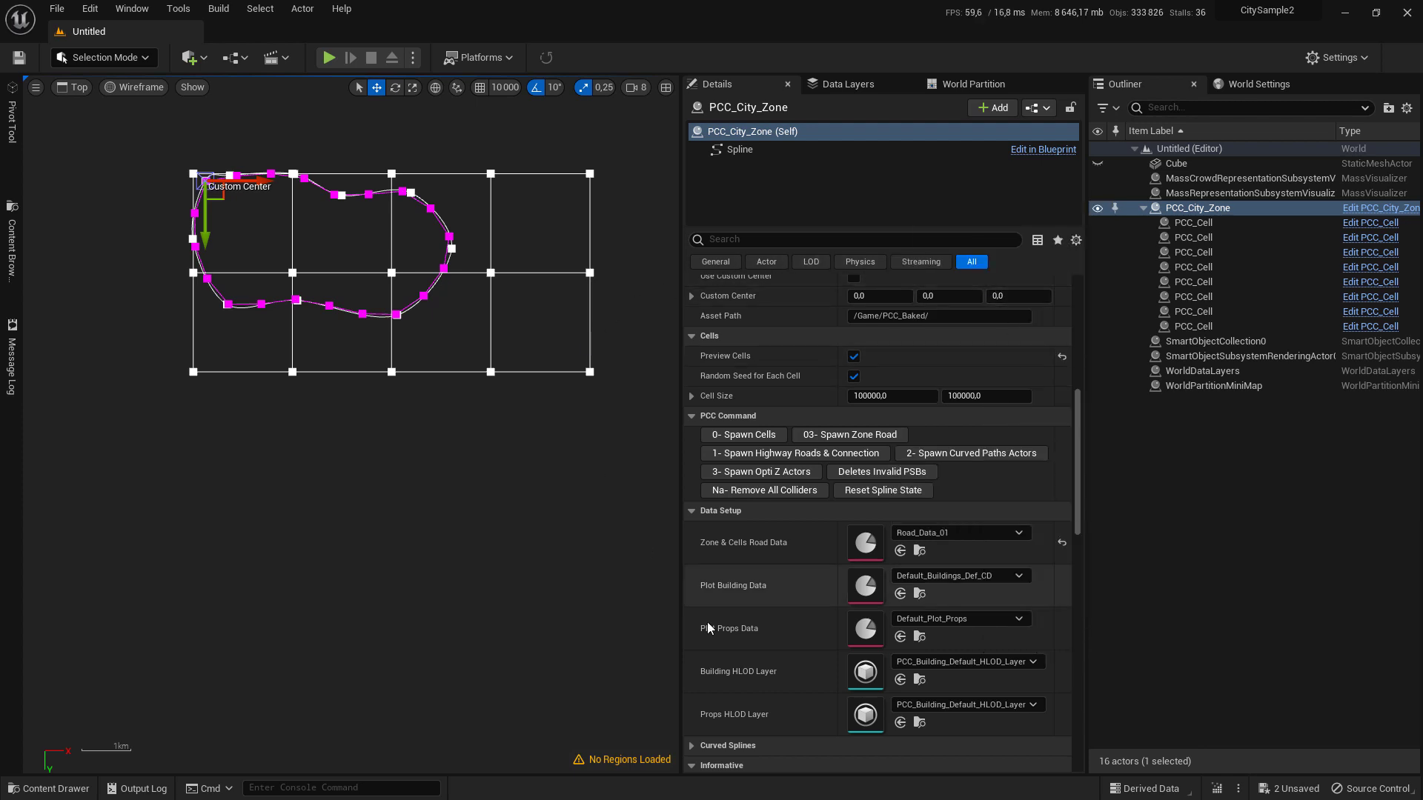
Assign Matrix_PBG_Buildings_Def_CD as the city zone's Plot Building Data and Matrix_Plot_Props as its Plot Props Data.
click(941, 577)
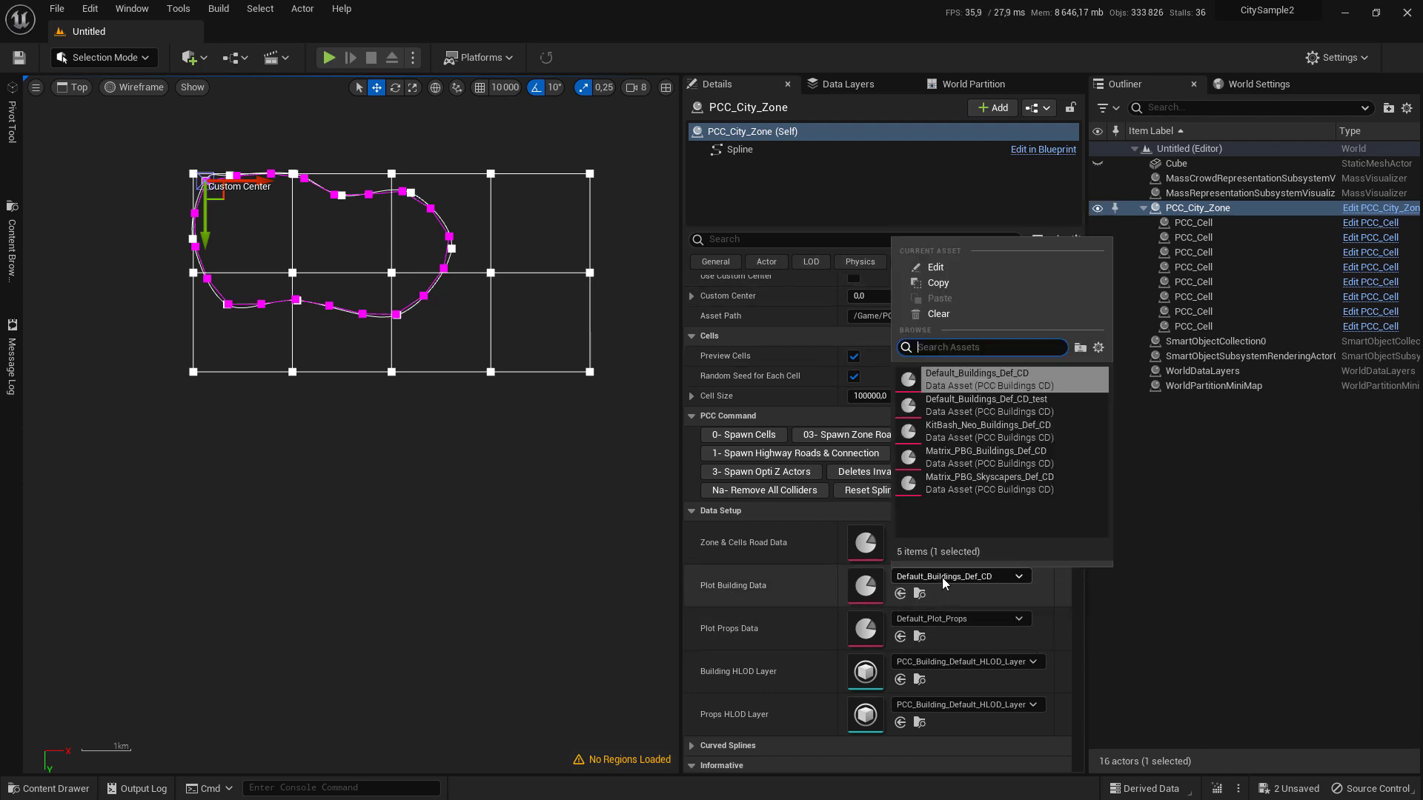
click(976, 460)
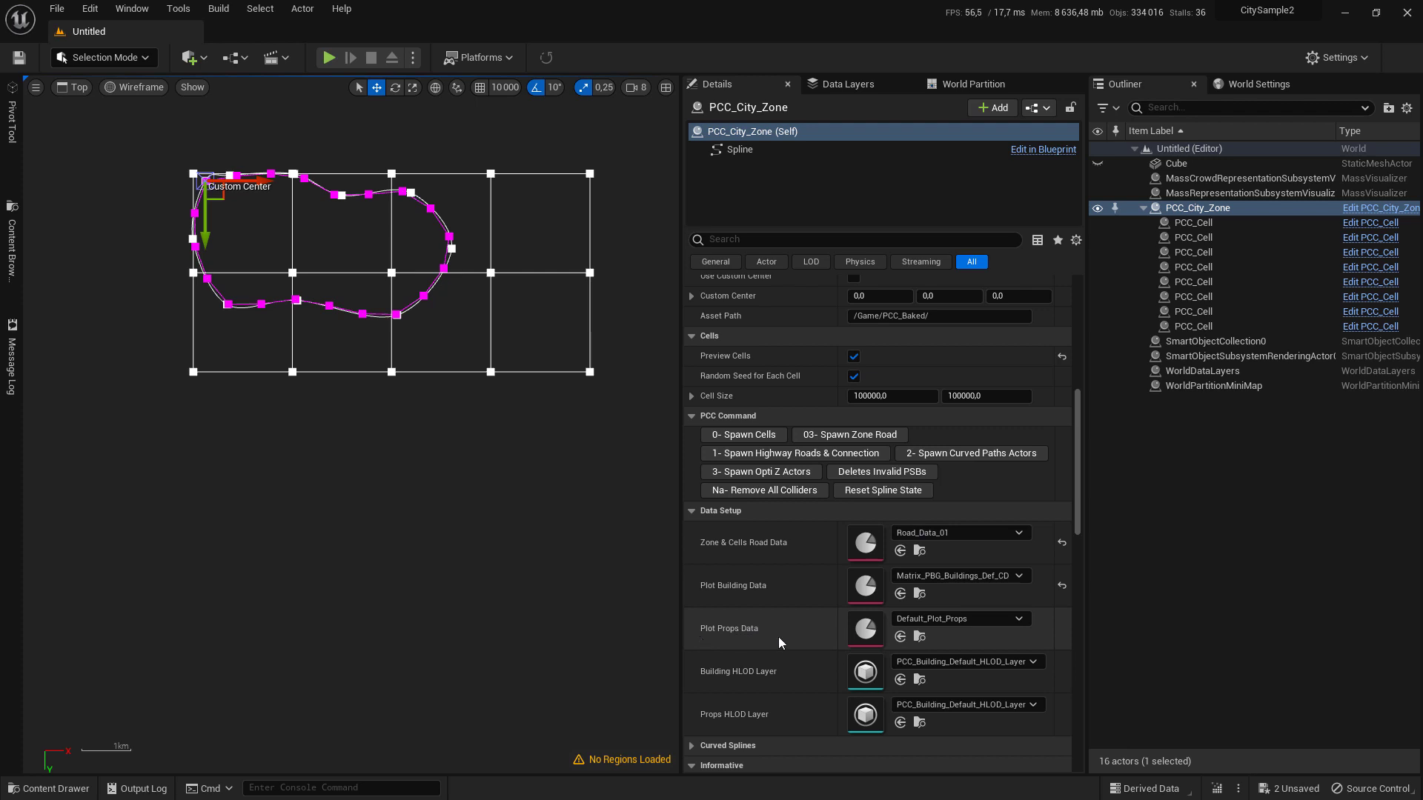
click(966, 627)
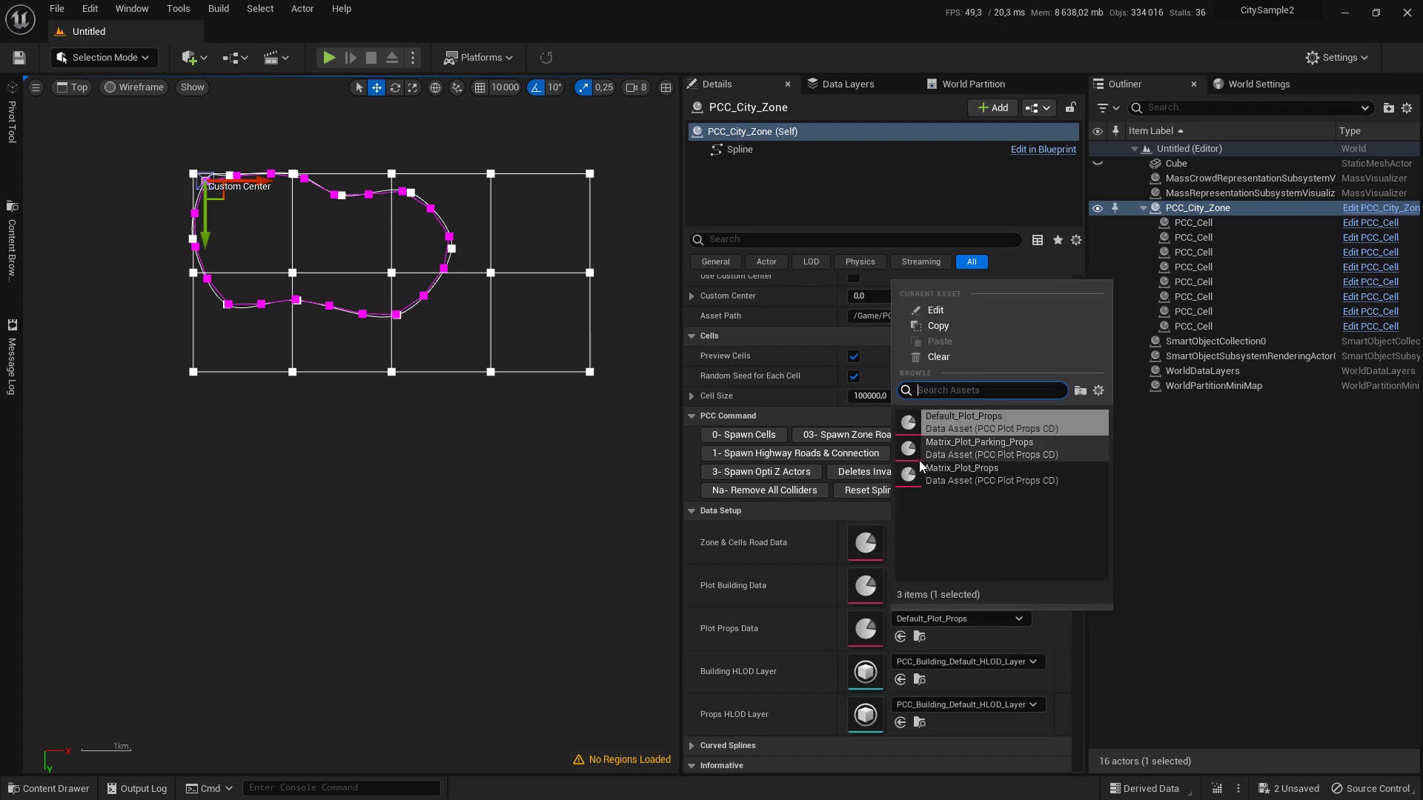
click(1024, 483)
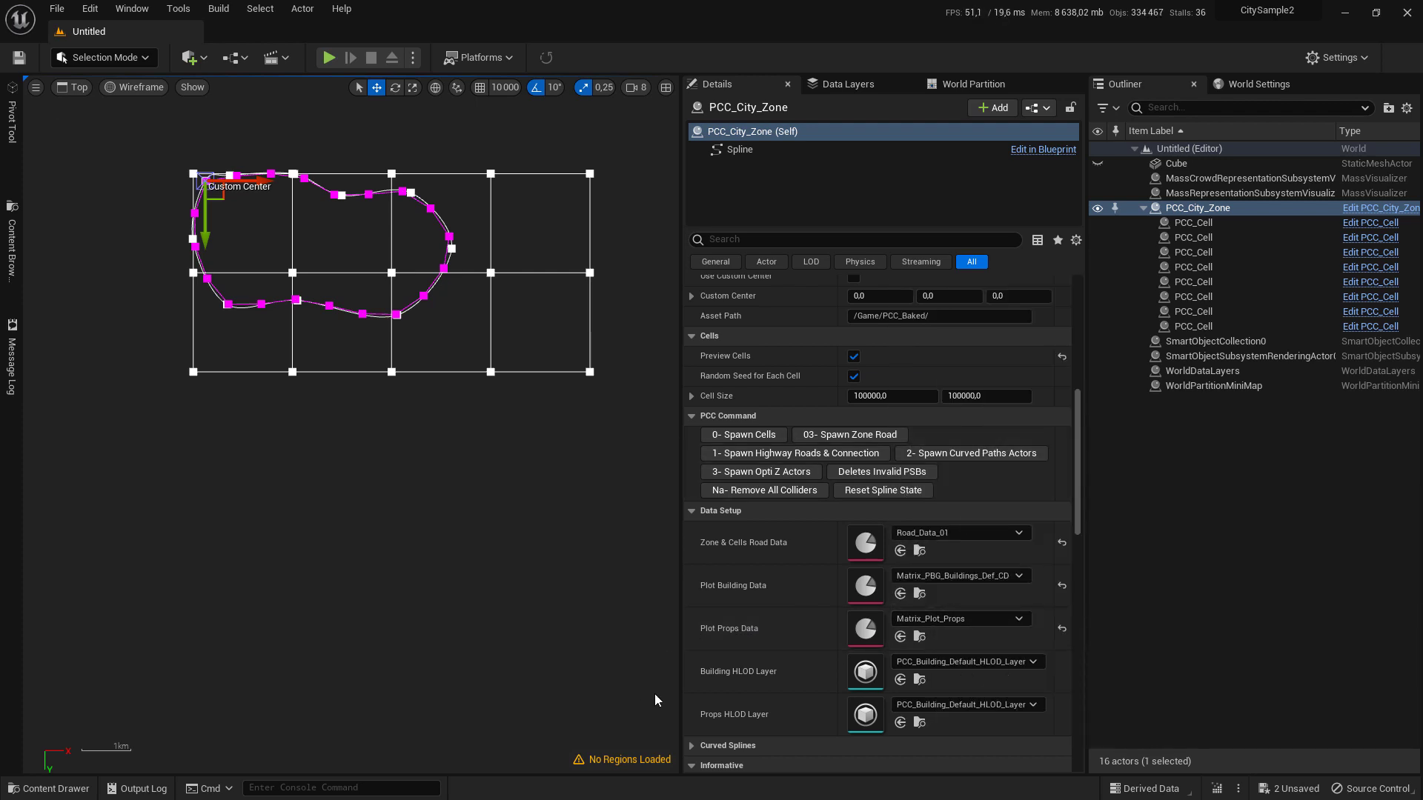
Turn off Preview Cells for the city zone.
scroll(889, 592, down, 2)
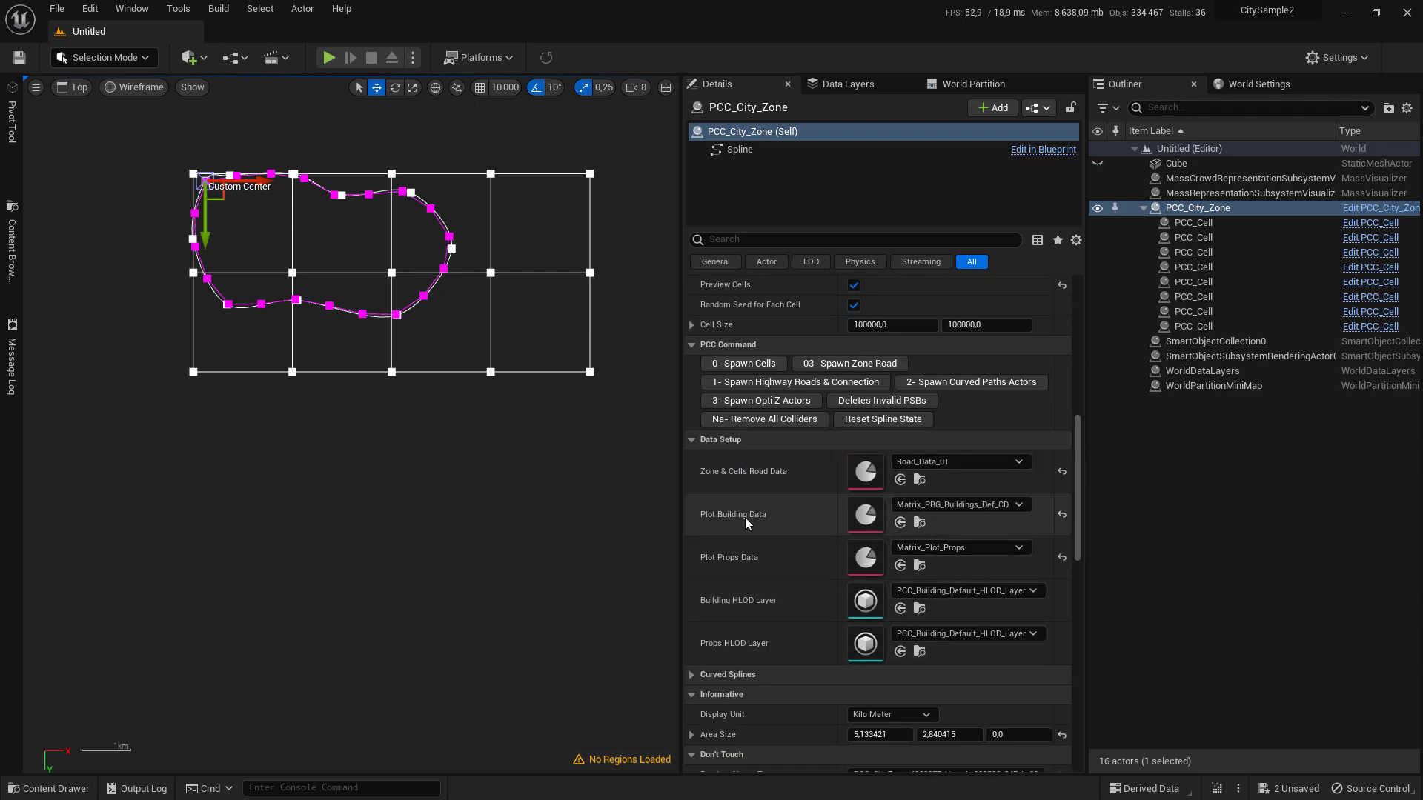
scroll(214, 158, up, 2)
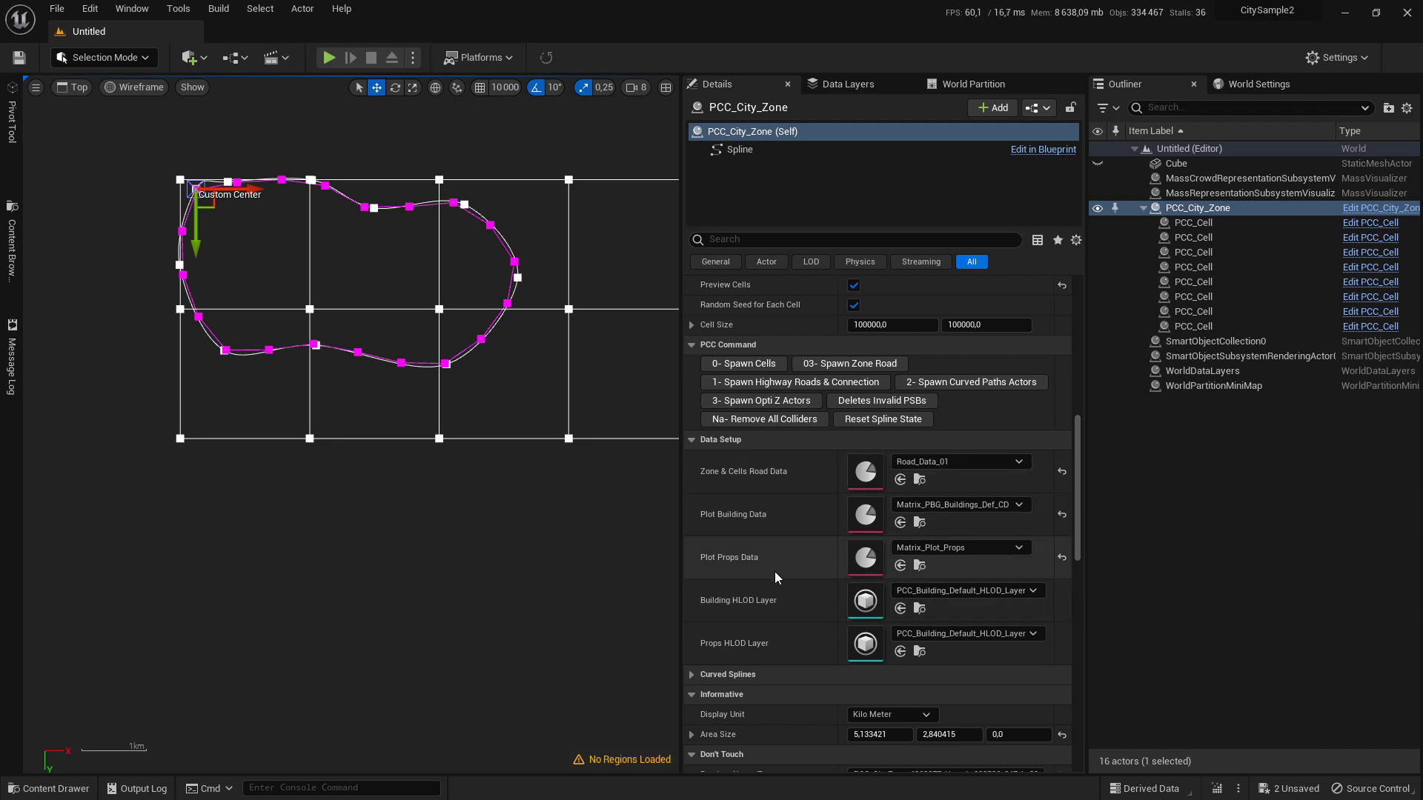
right_drag(397, 417, 314, 494)
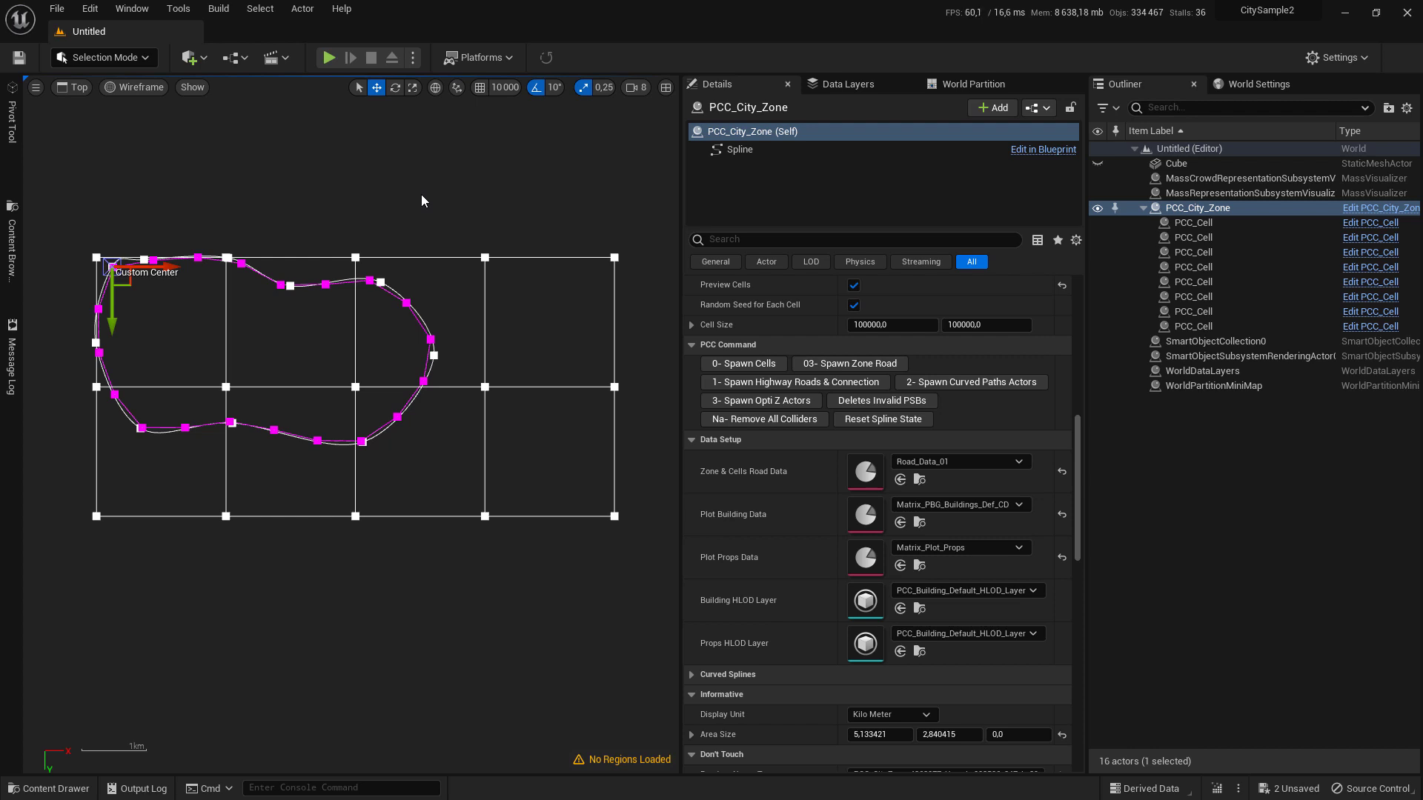
right_drag(414, 314, 426, 270)
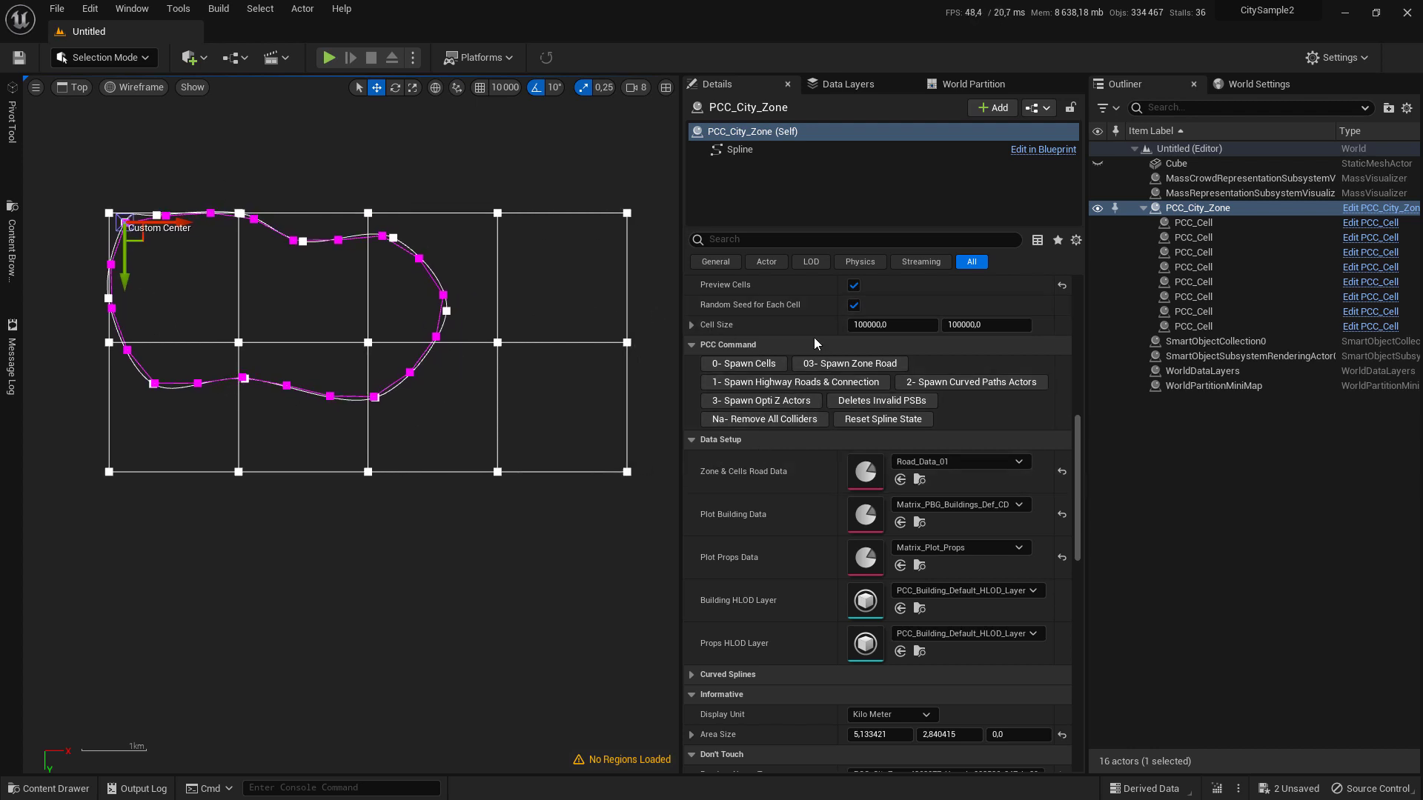
scroll(813, 336, down, 3)
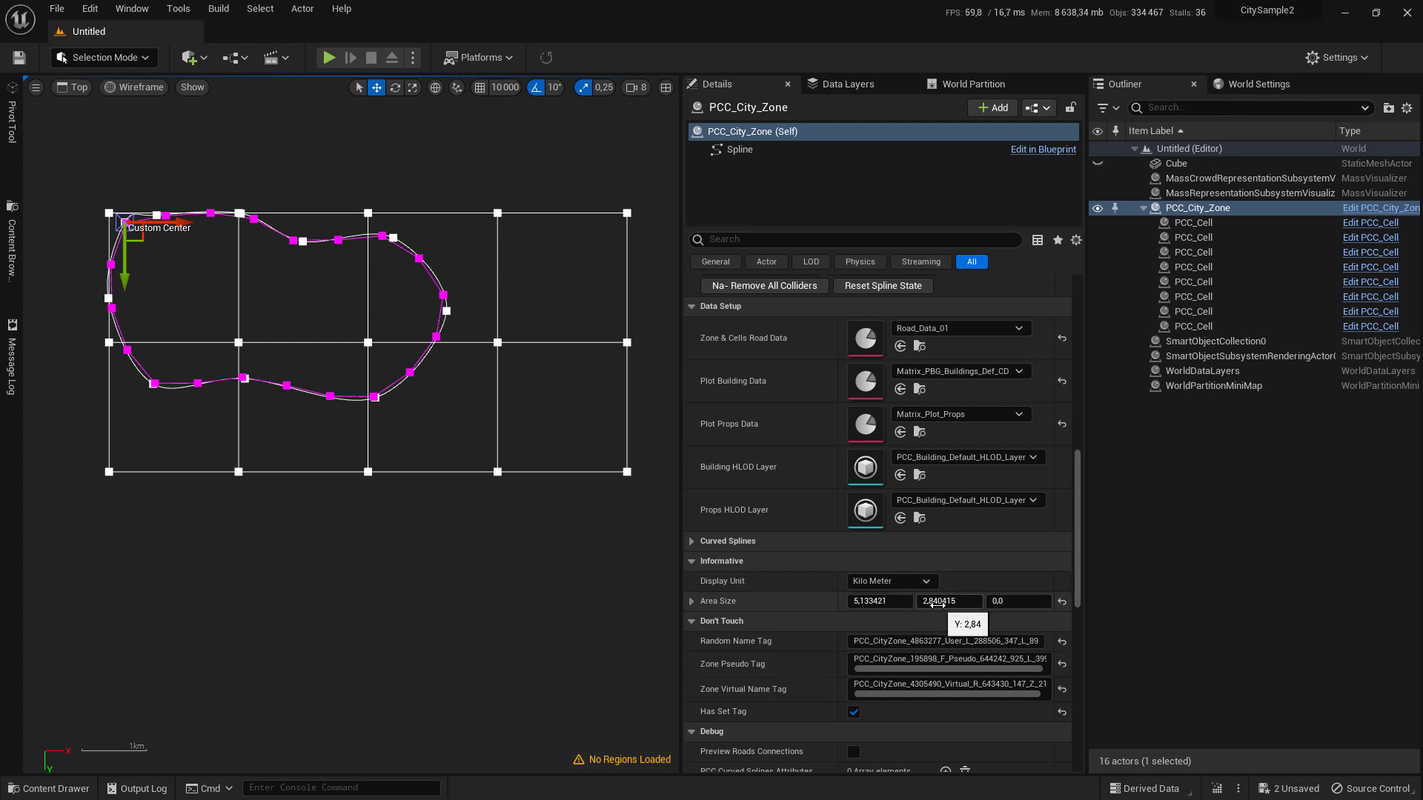
scroll(912, 578, up, 2)
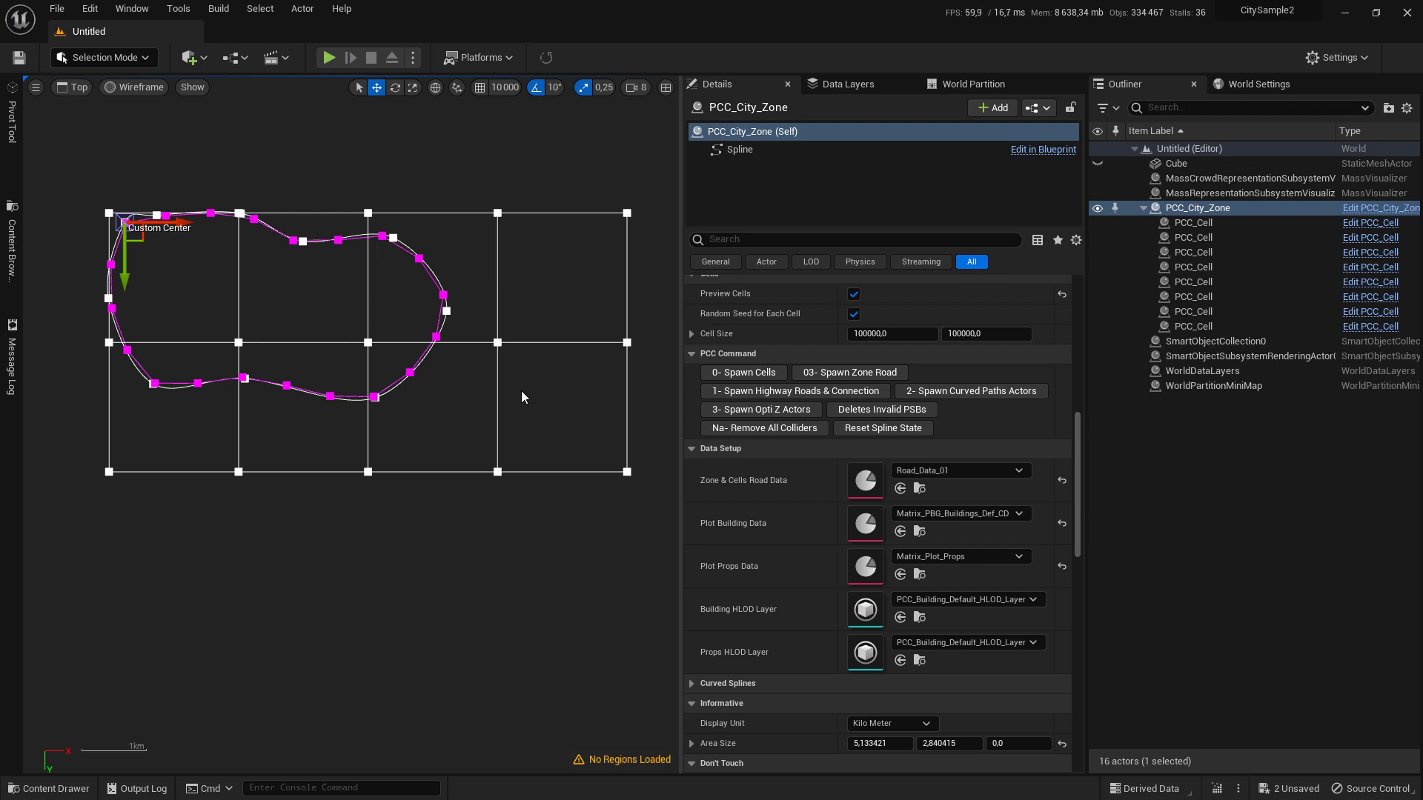
scroll(793, 307, up, 1)
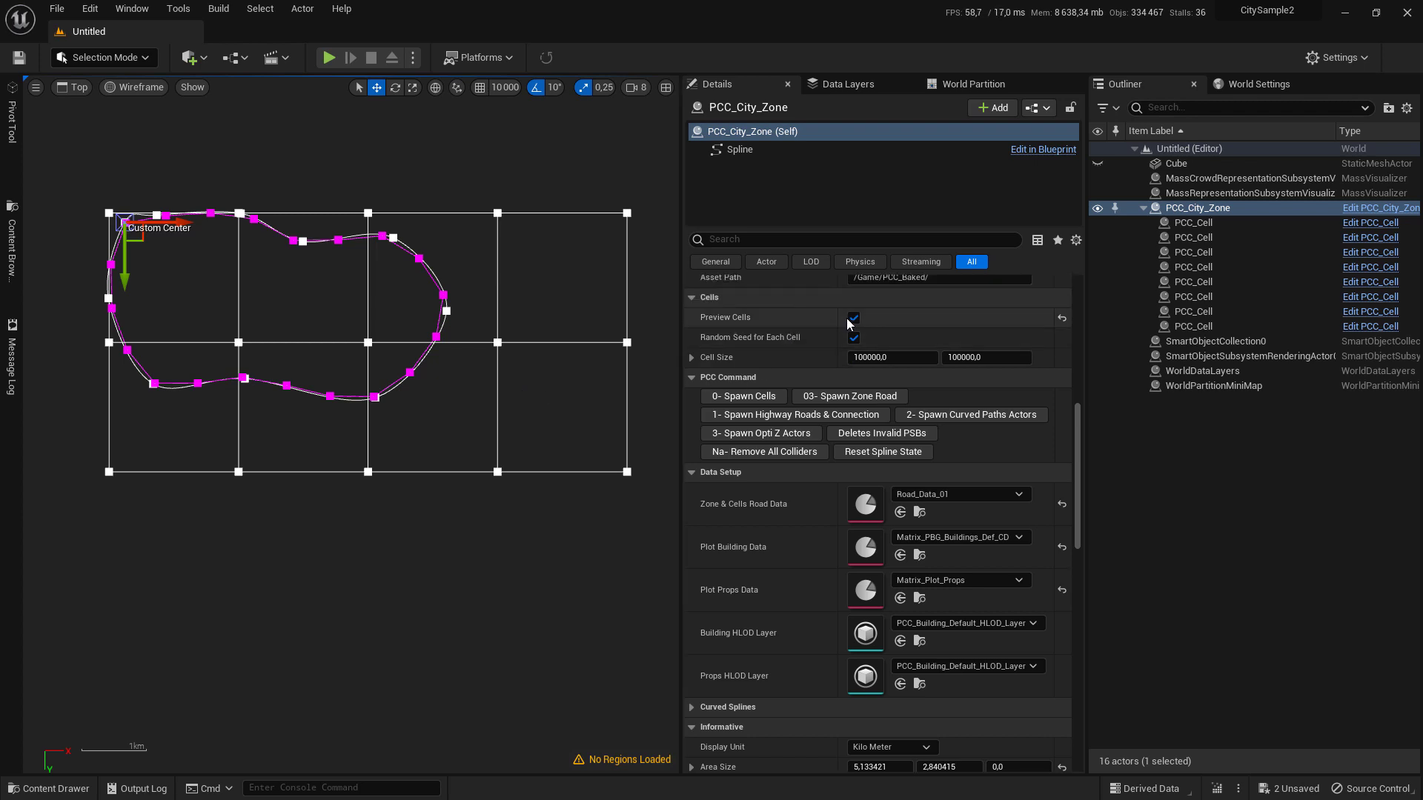
click(857, 319)
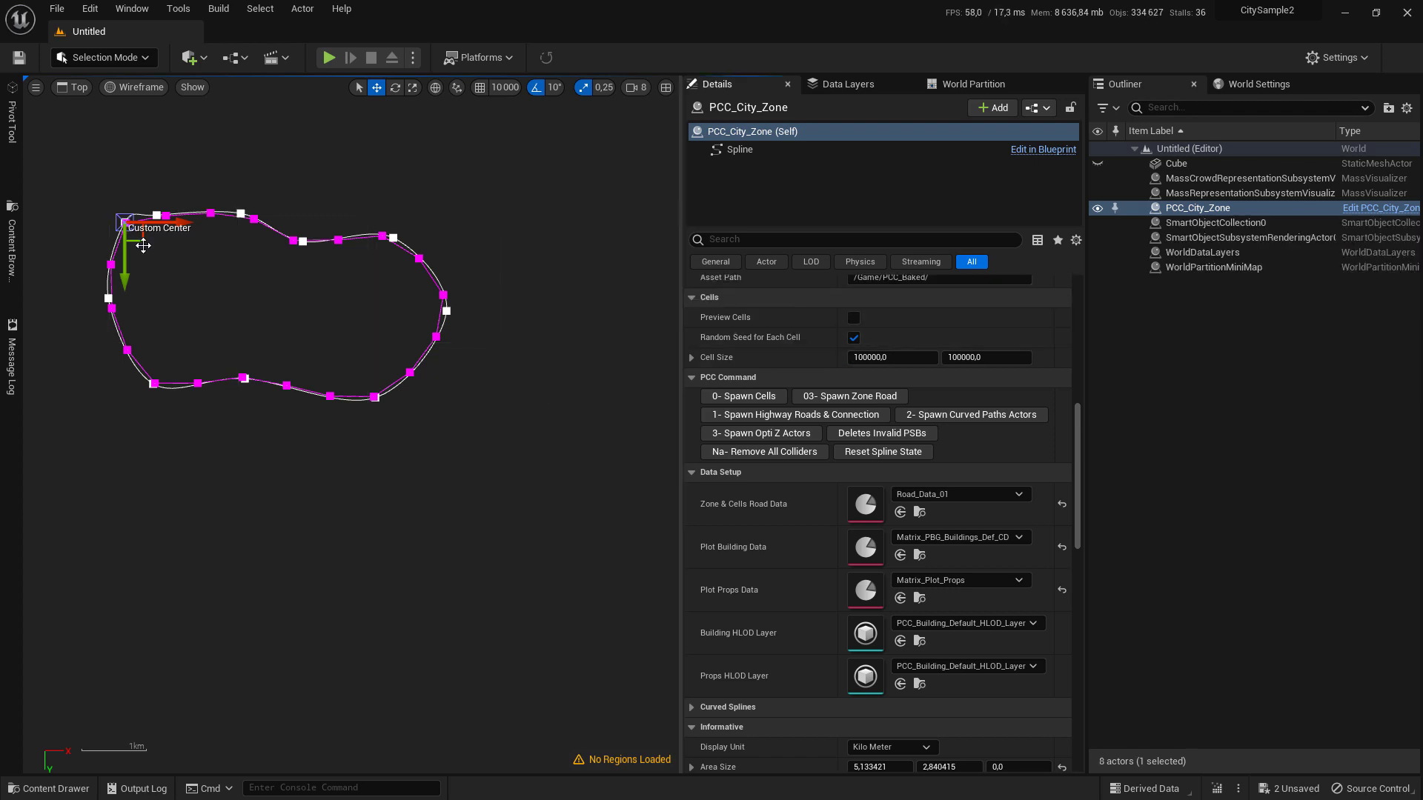
Place a PCC_Road_Spline from the PCC_Module folder just outside the city zone's upper-left corner.
click(38, 790)
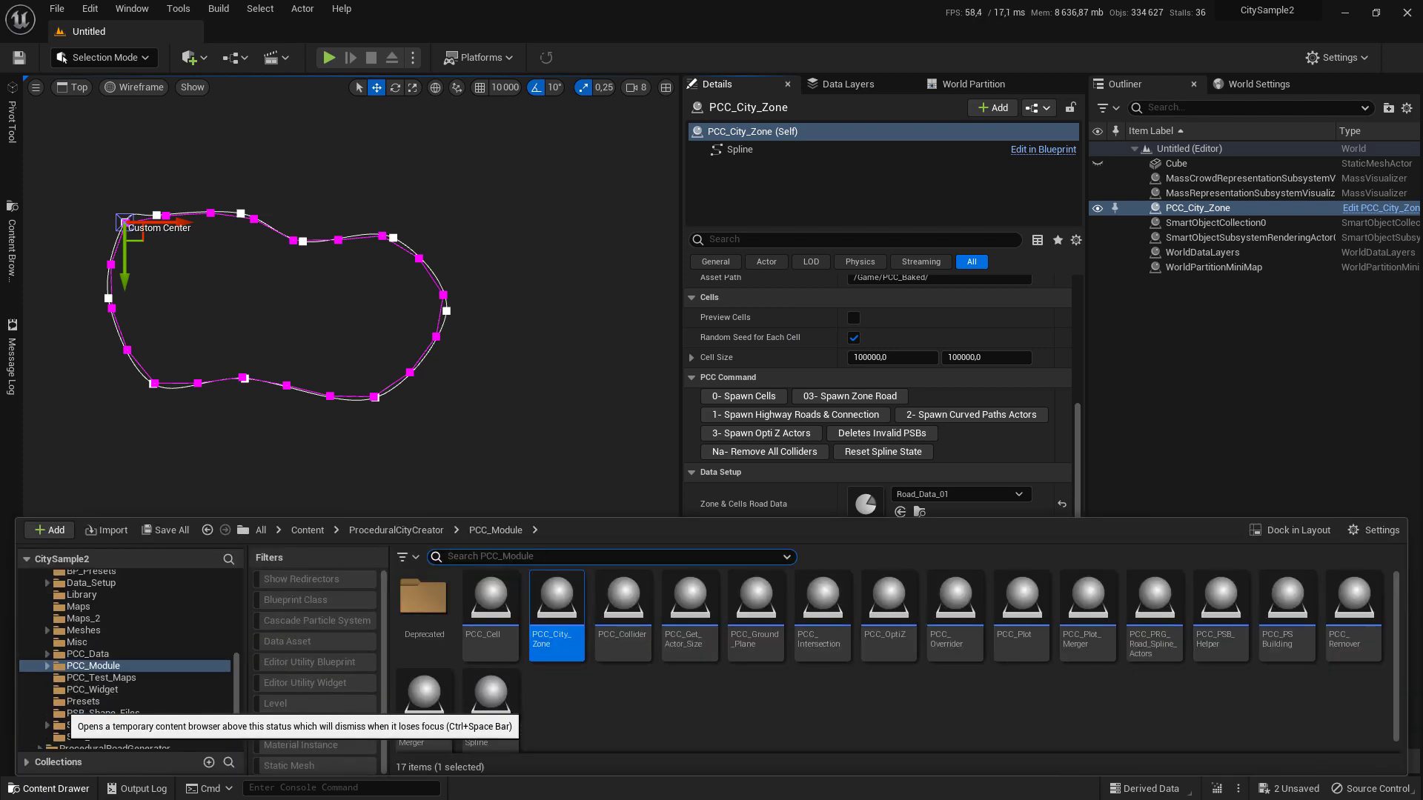
scroll(1153, 712, down, 1)
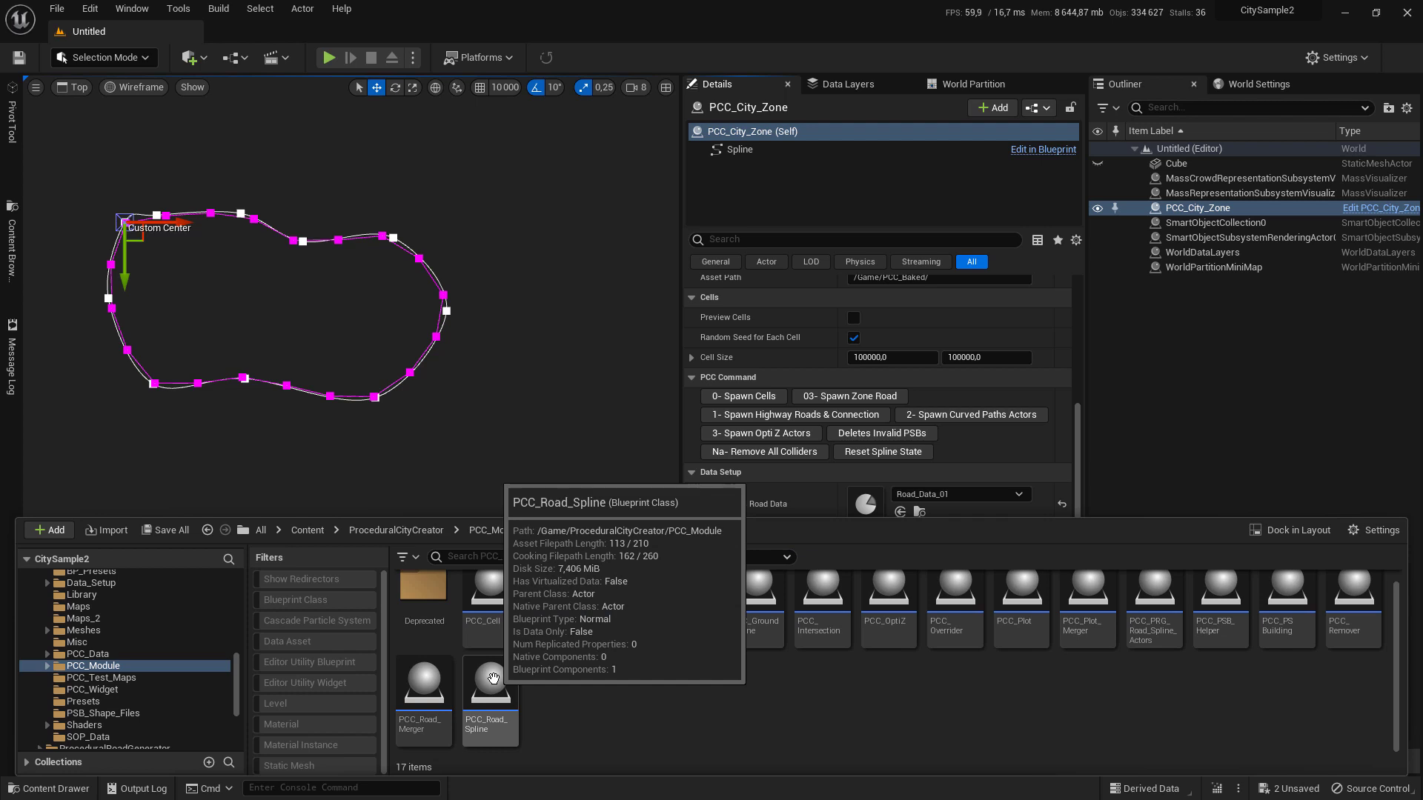
drag(493, 679, 155, 222)
scroll(129, 180, up, 6)
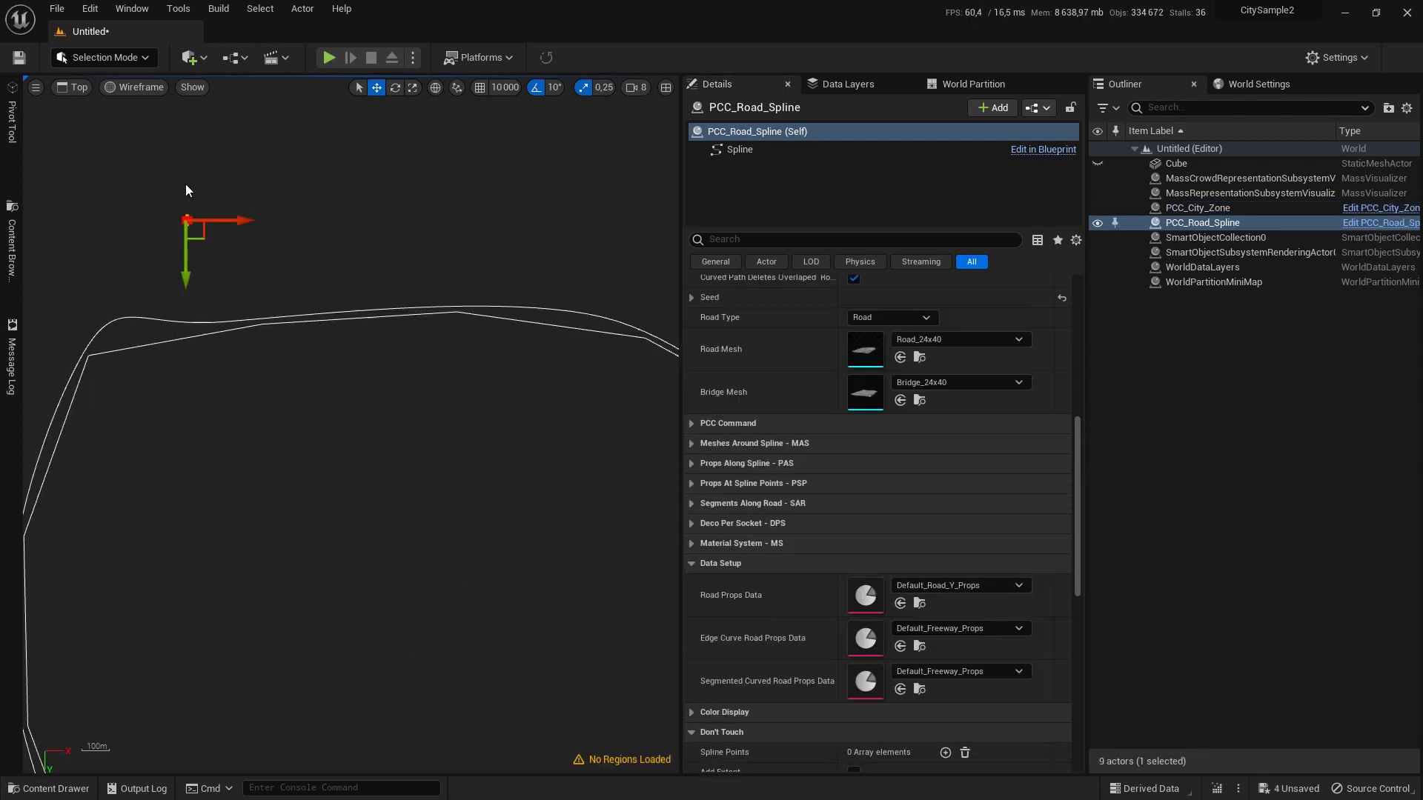
scroll(208, 193, down, 3)
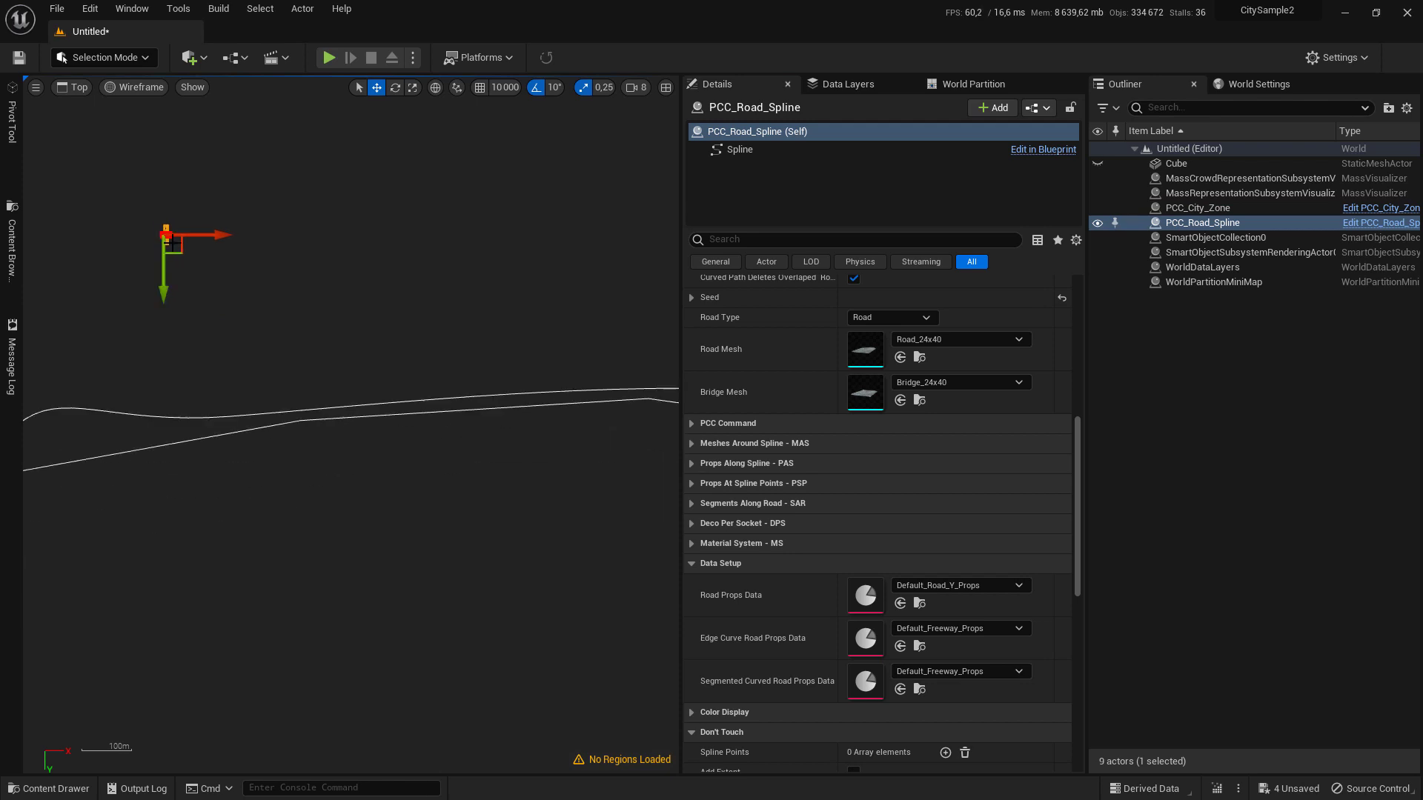
right_drag(353, 322, 309, 241)
Set the new road spline's Road Type to Highways.
scroll(807, 449, up, 5)
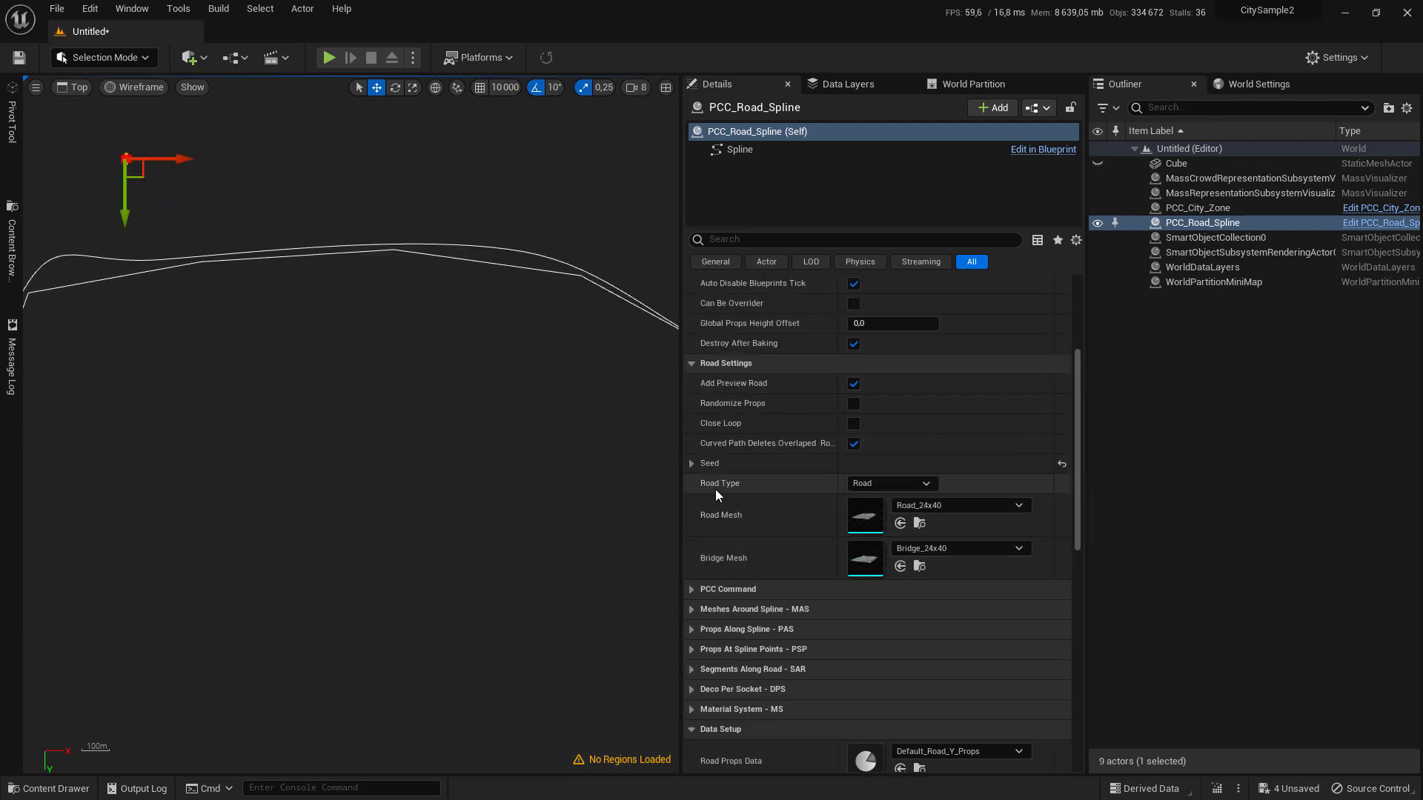
click(897, 485)
click(874, 512)
Extend the highway spline diagonally across the city zone to a point beyond its lower-right edge.
scroll(181, 282, down, 1)
scroll(128, 174, up, 6)
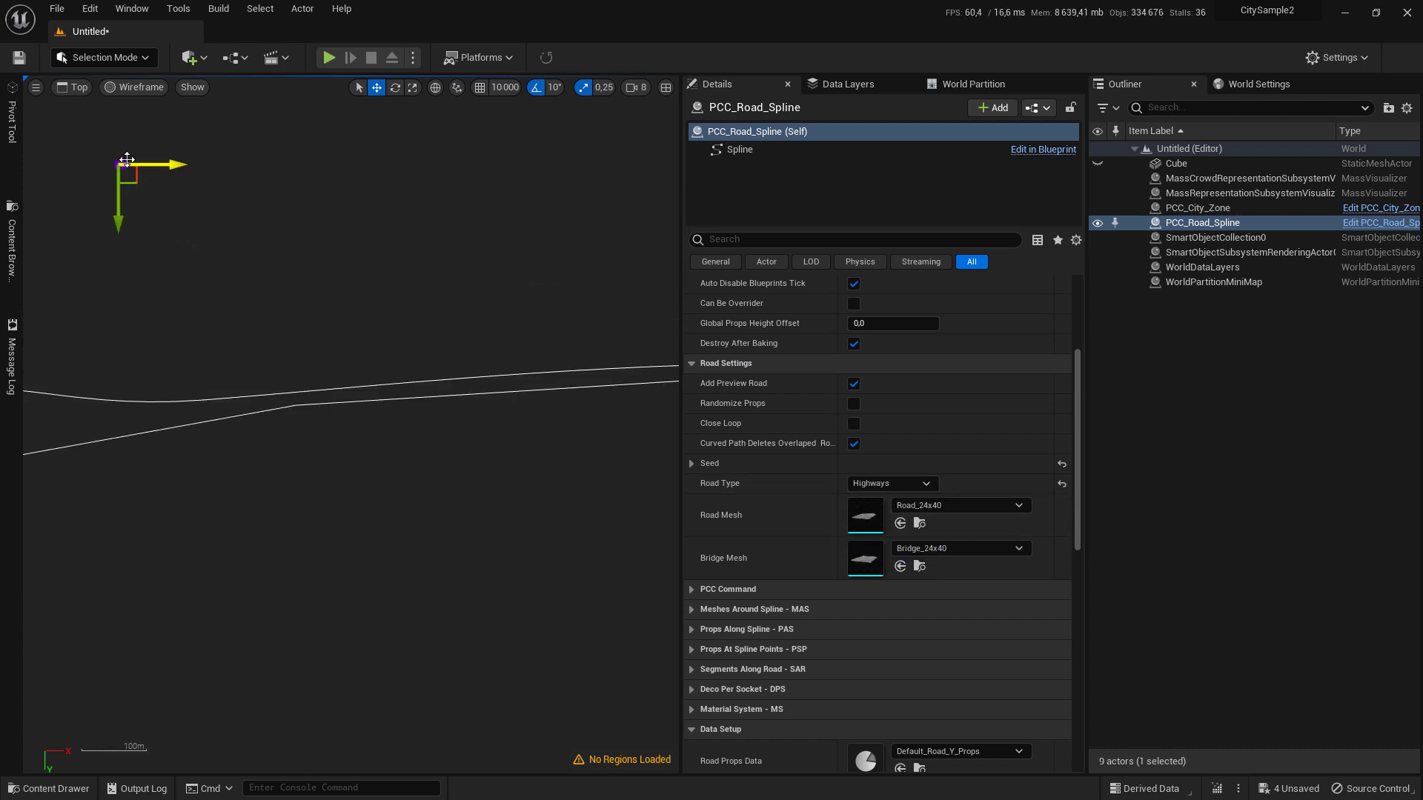
scroll(139, 189, down, 6)
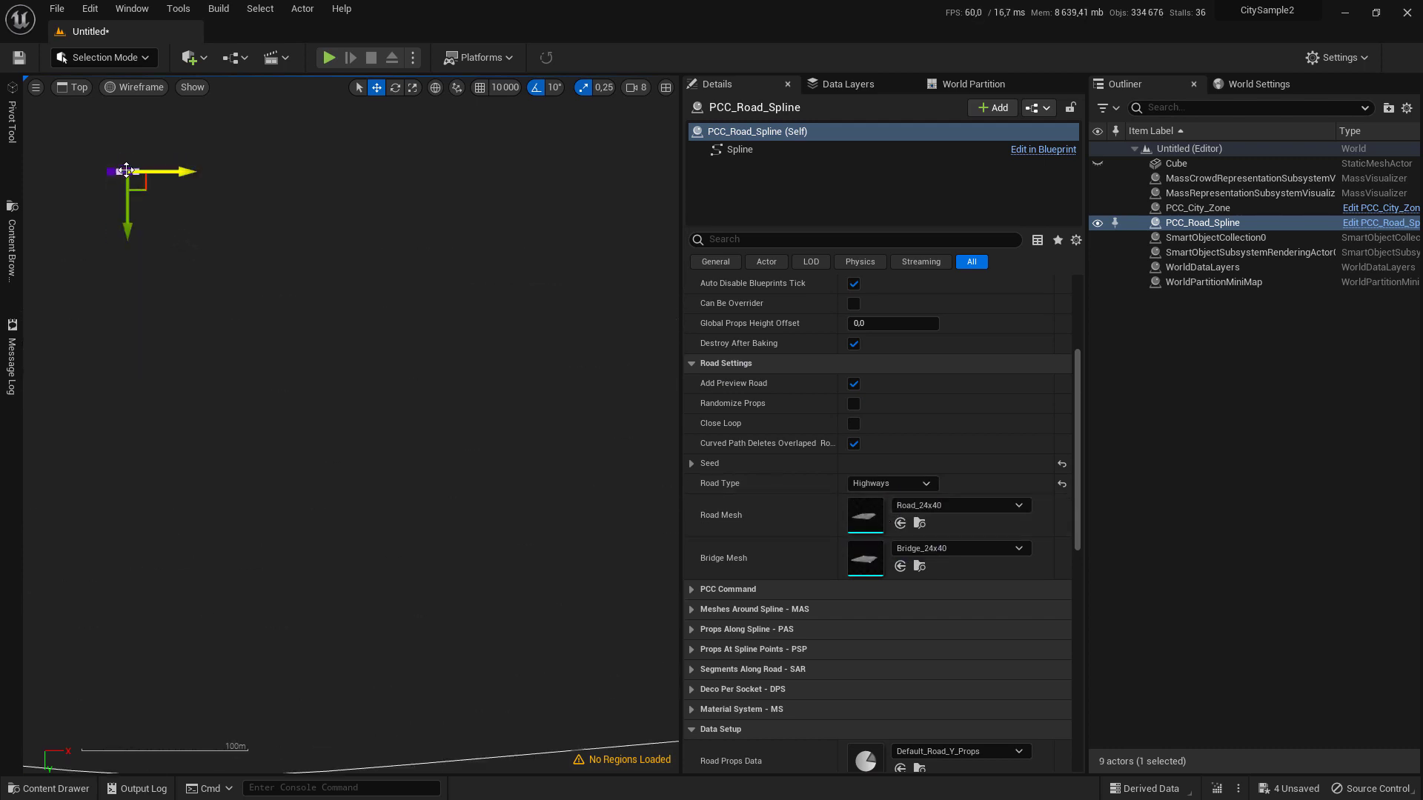
scroll(148, 222, down, 3)
right_drag(147, 222, 144, 166)
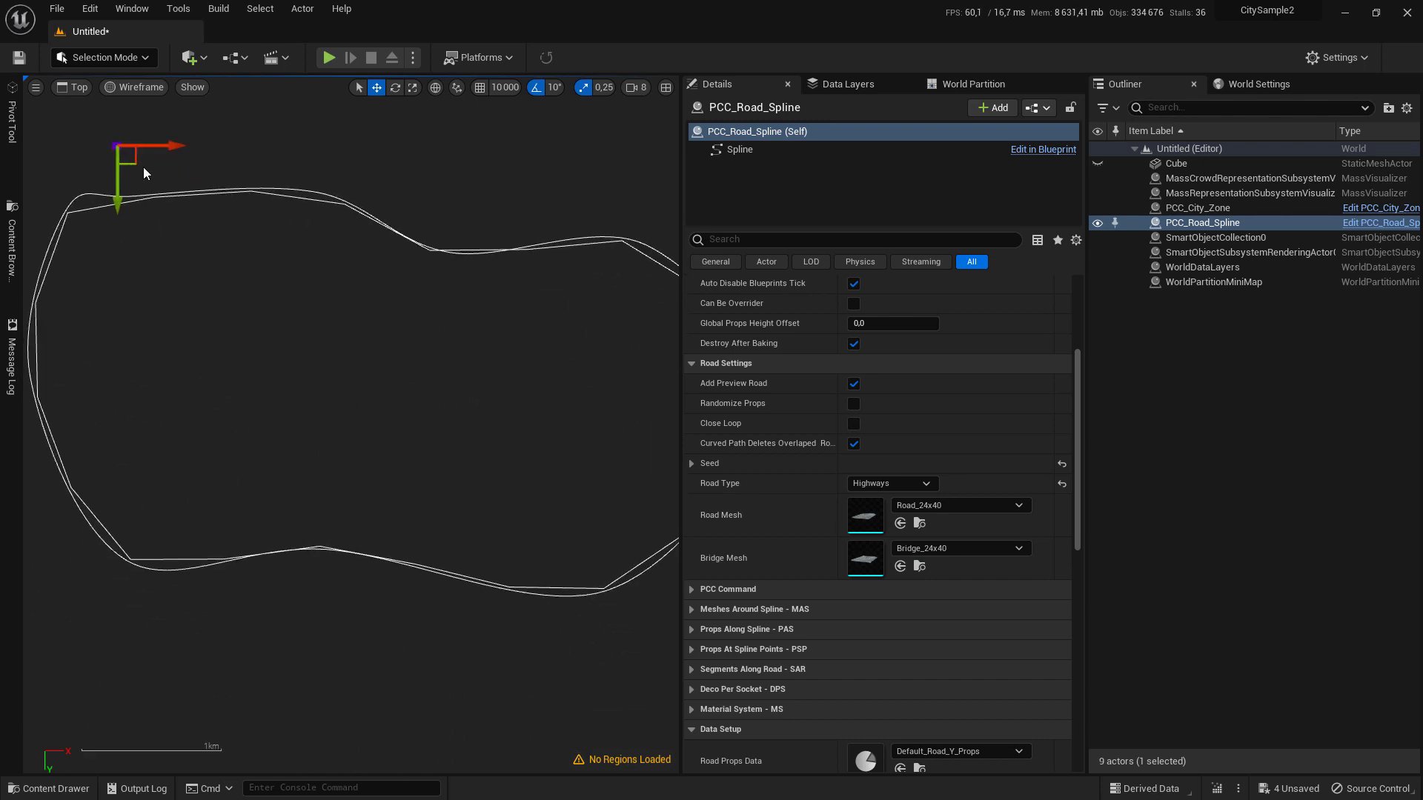
alt+drag(144, 166, 671, 734)
scroll(179, 267, down, 2)
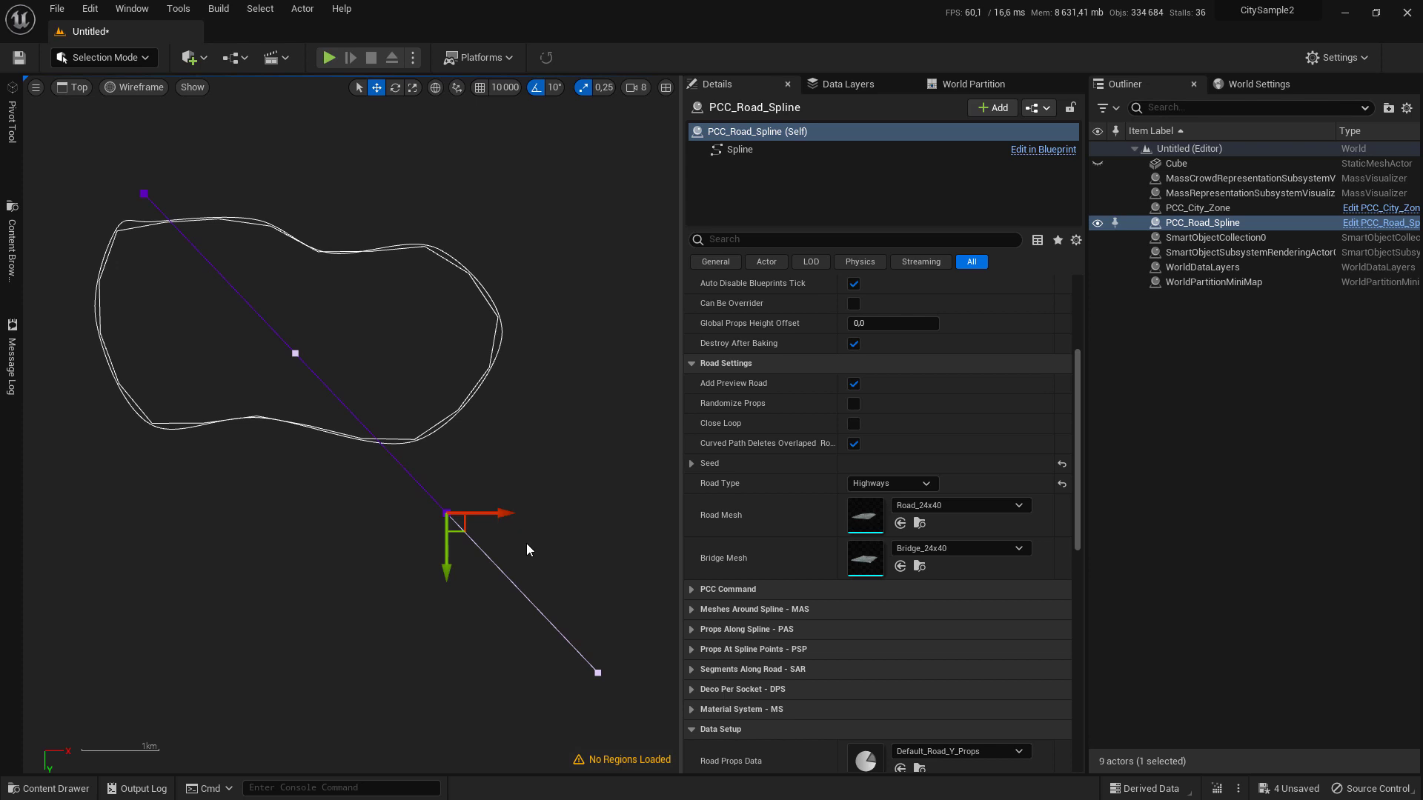
click(244, 155)
Place a second PCC_Road_Spline below the city zone's lower-left corner and set its Road Type to Highways.
click(52, 789)
drag(491, 689, 135, 460)
scroll(112, 437, up, 5)
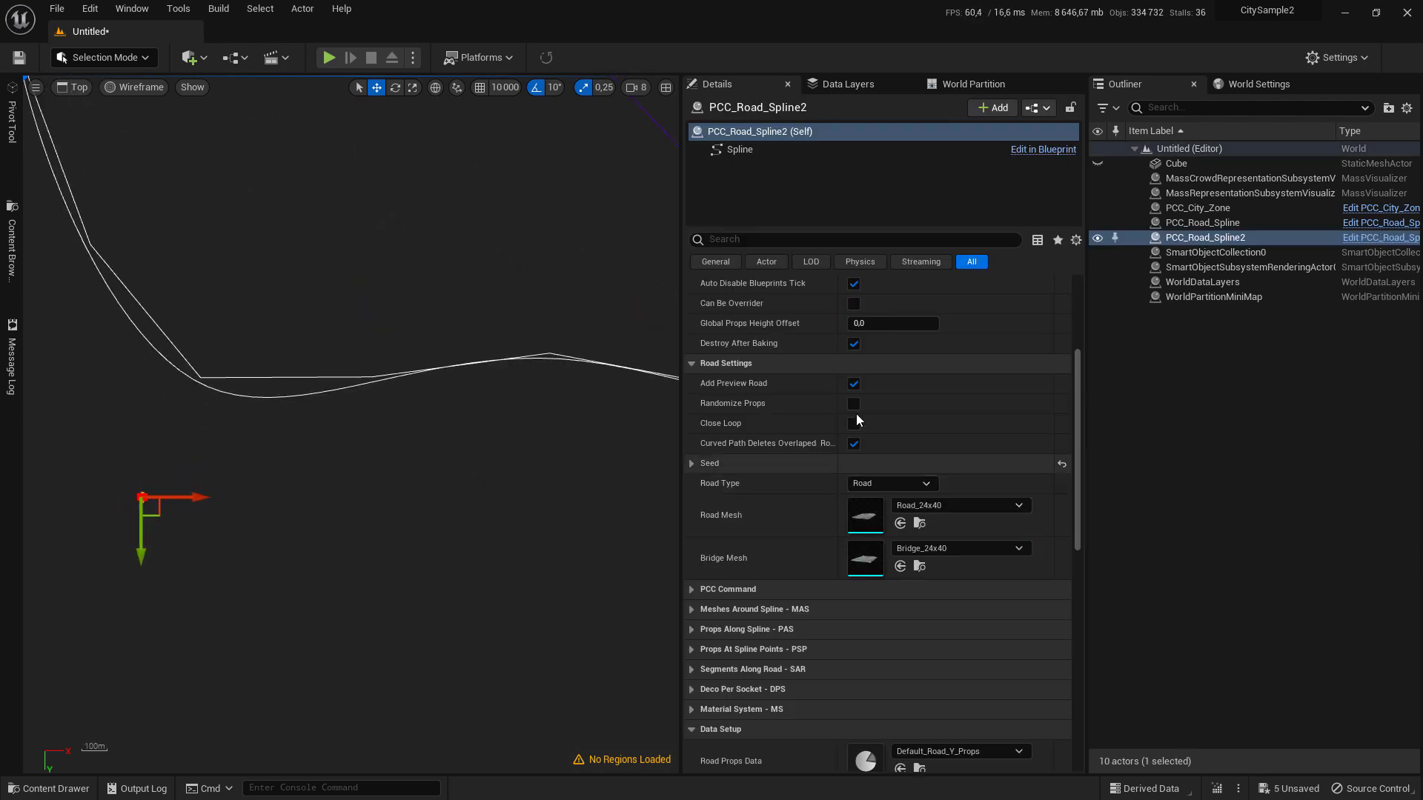
click(919, 485)
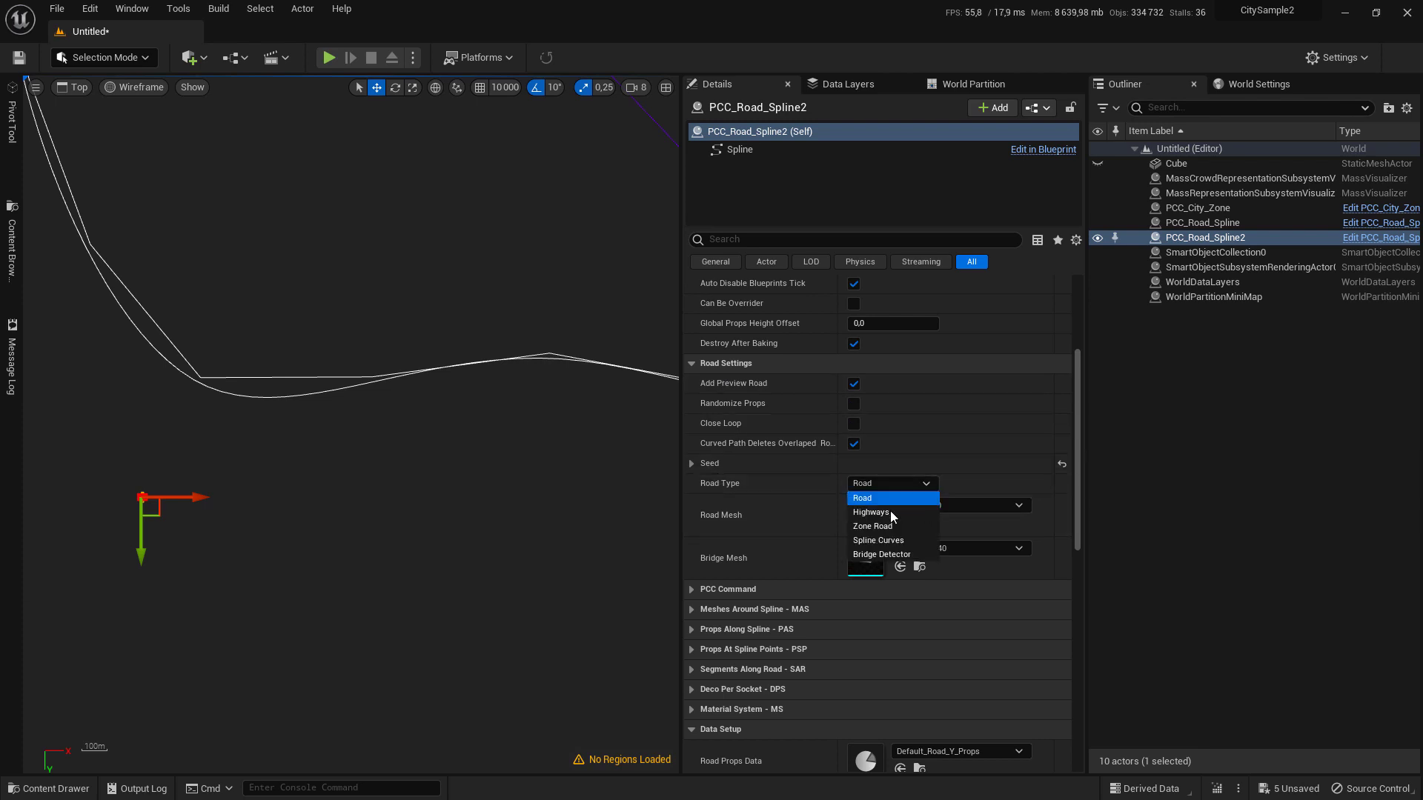
click(893, 514)
Stretch the second highway spline across the city zone to just past its right edge, adjusting both end points to cross the first highway.
scroll(133, 506, up, 4)
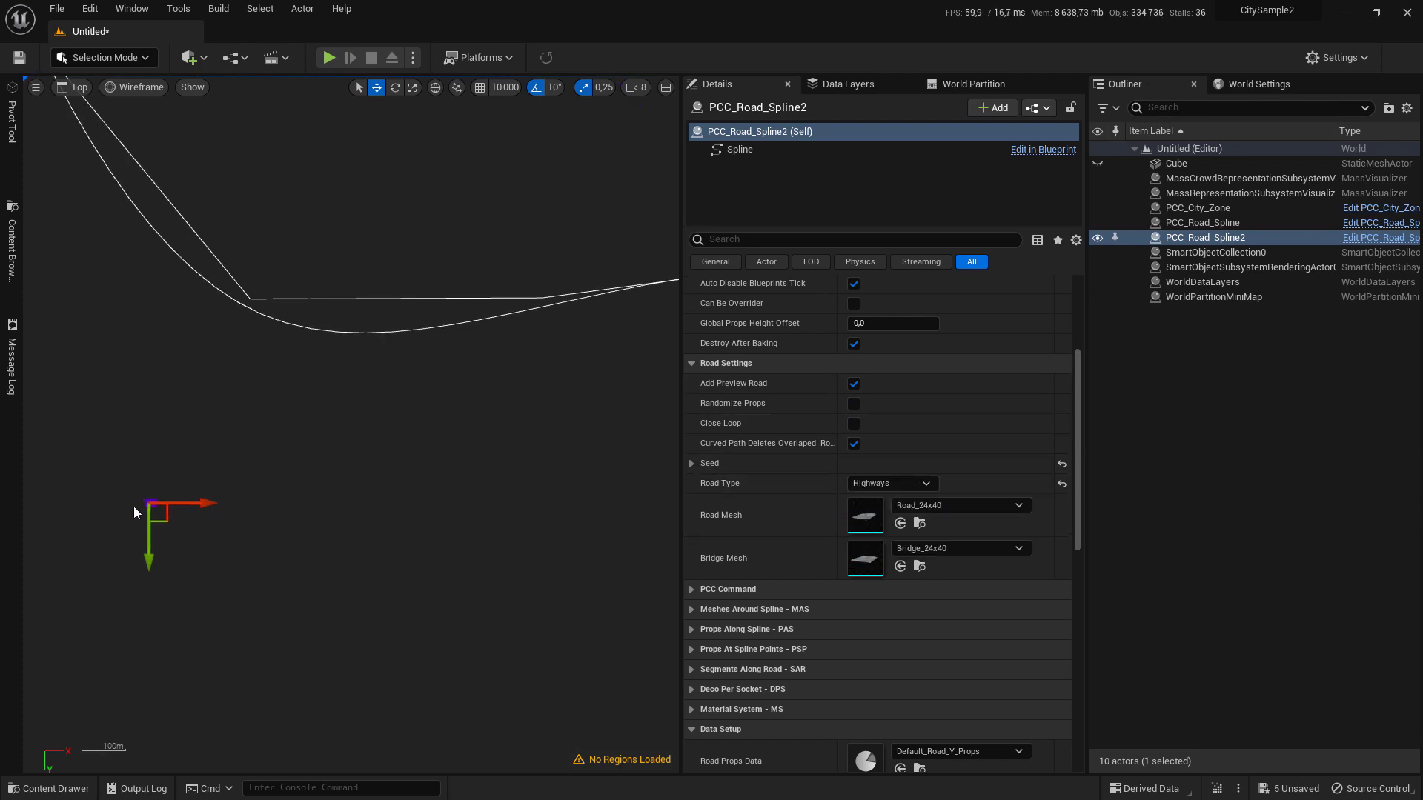
scroll(251, 478, down, 3)
scroll(250, 477, down, 5)
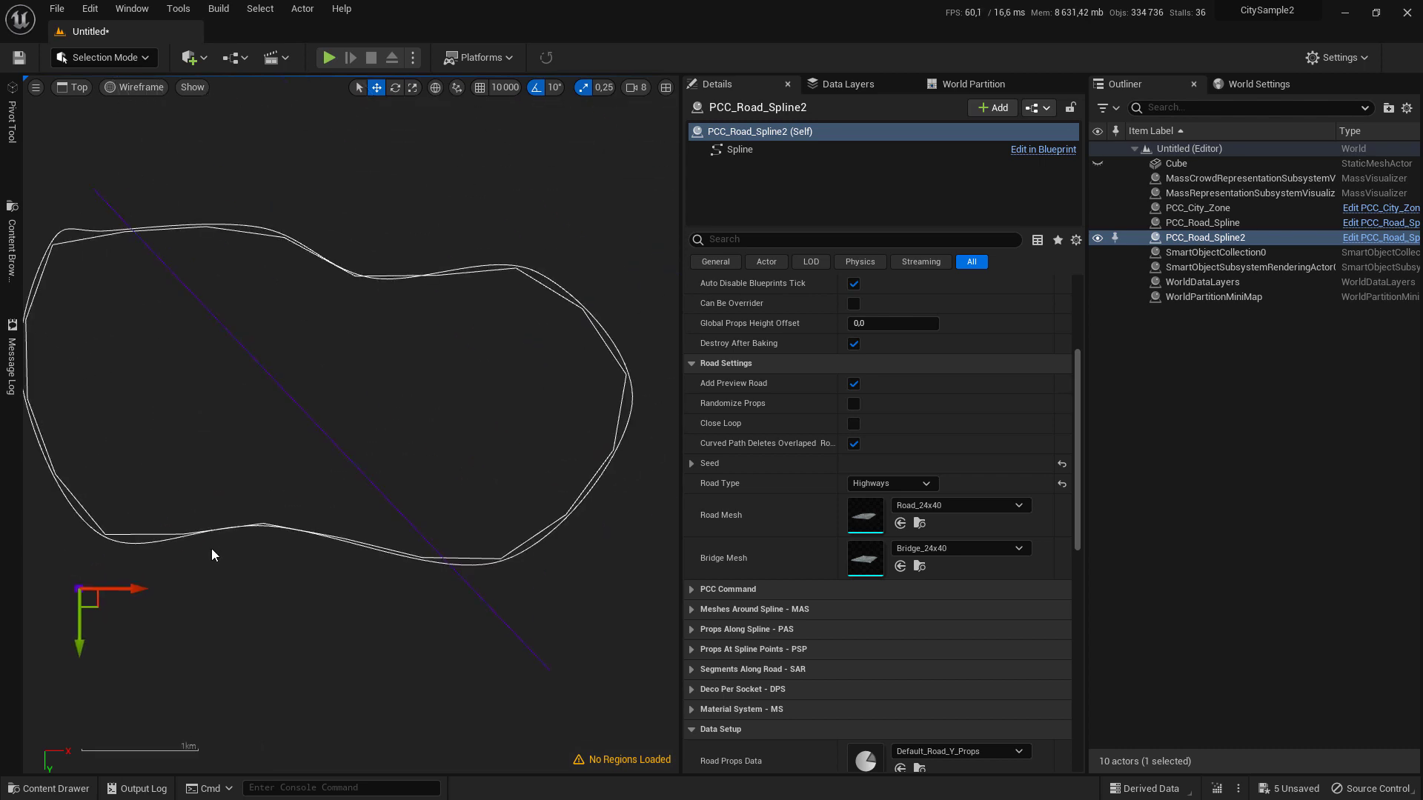
drag(154, 588, 540, 318)
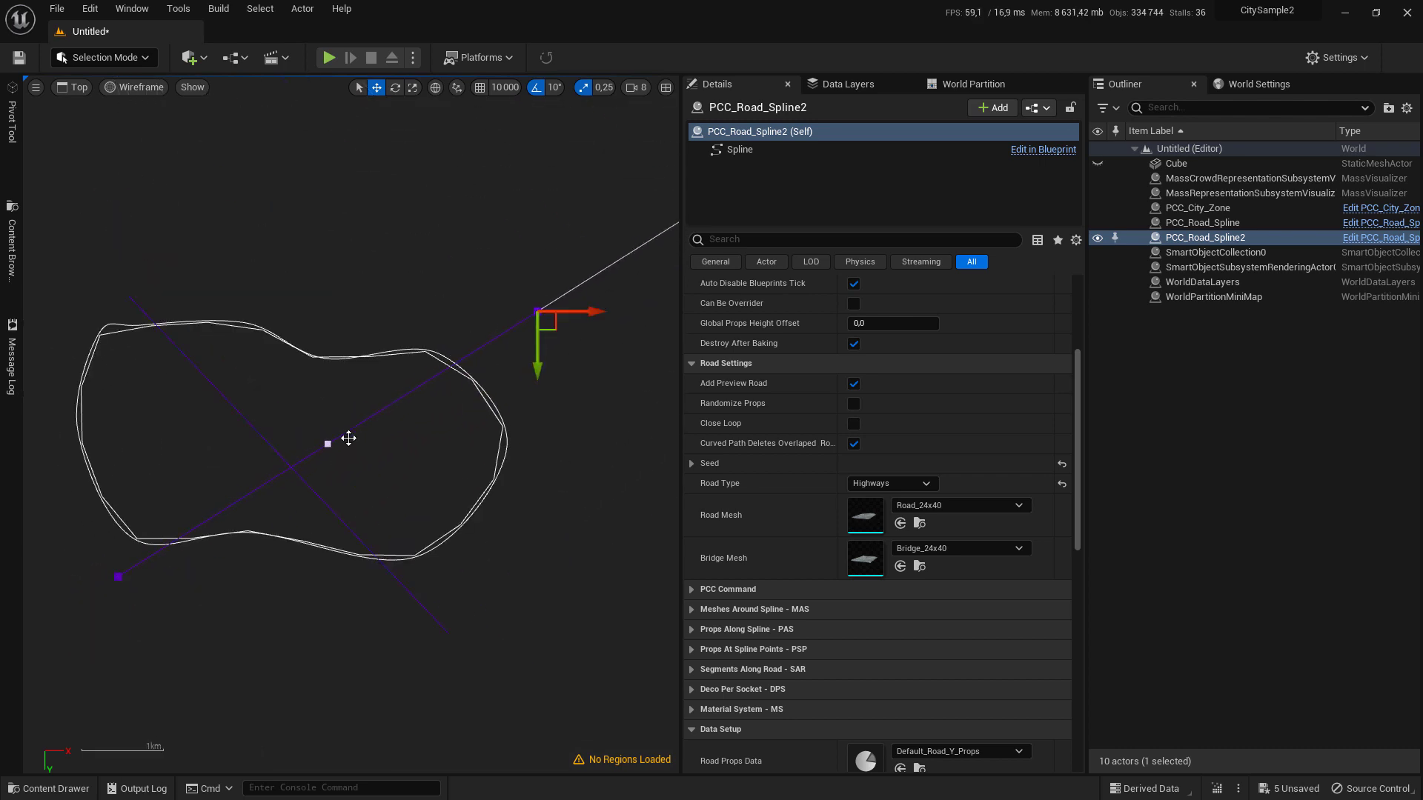
right_drag(343, 438, 341, 499)
drag(228, 570, 179, 526)
right_drag(644, 299, 598, 304)
click(599, 306)
drag(619, 326, 598, 416)
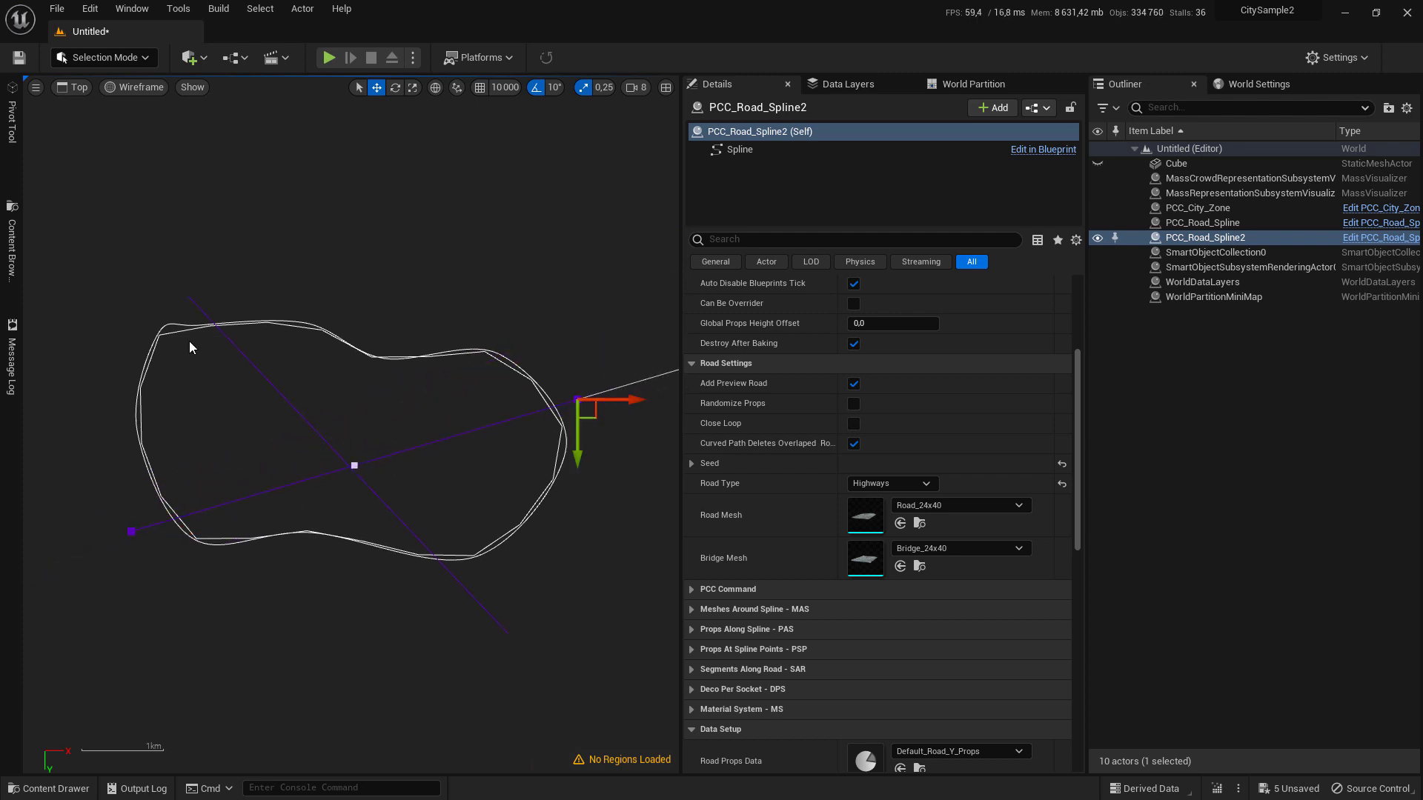
Shift the first highway's upper-left end slightly upward and move its lower-right end up and further right.
click(191, 298)
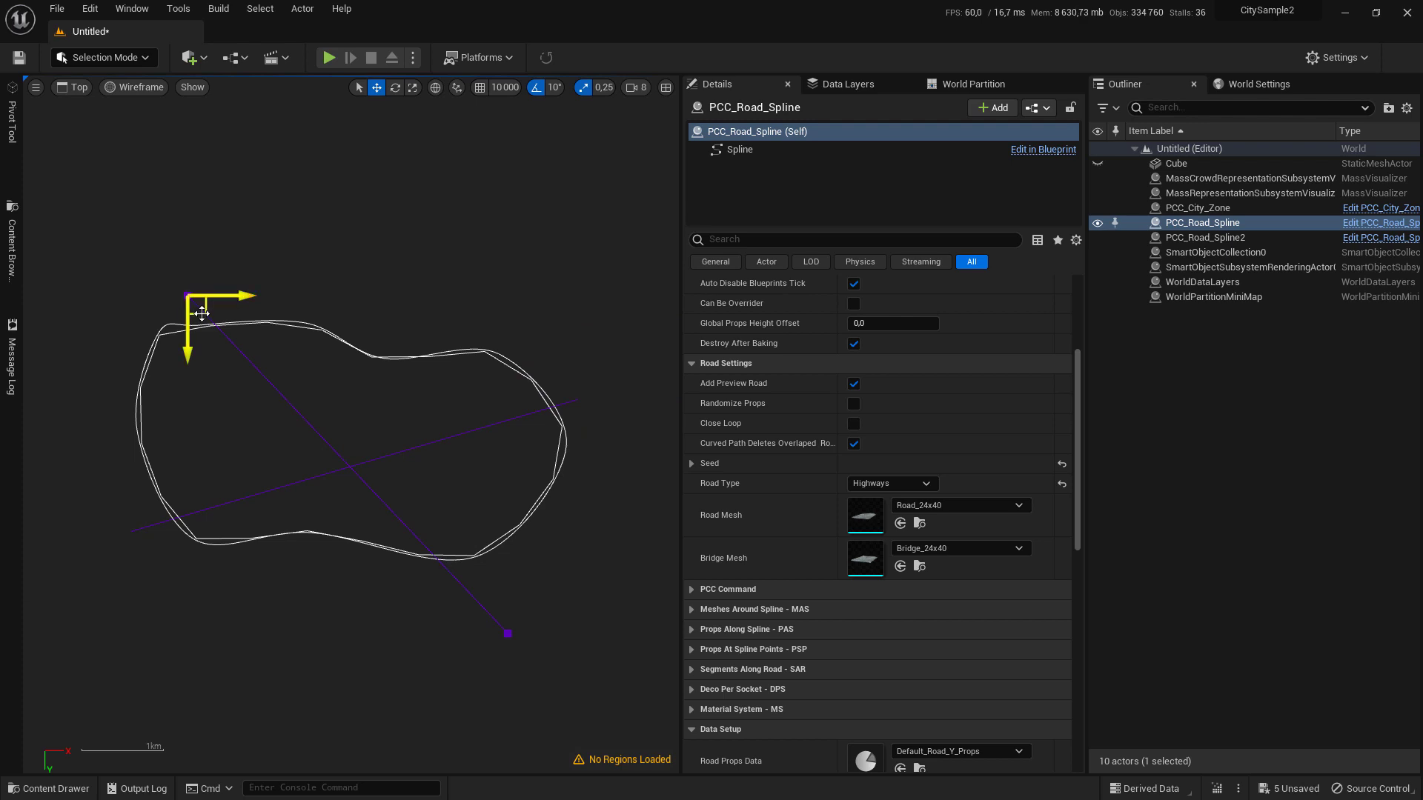
drag(210, 306, 211, 303)
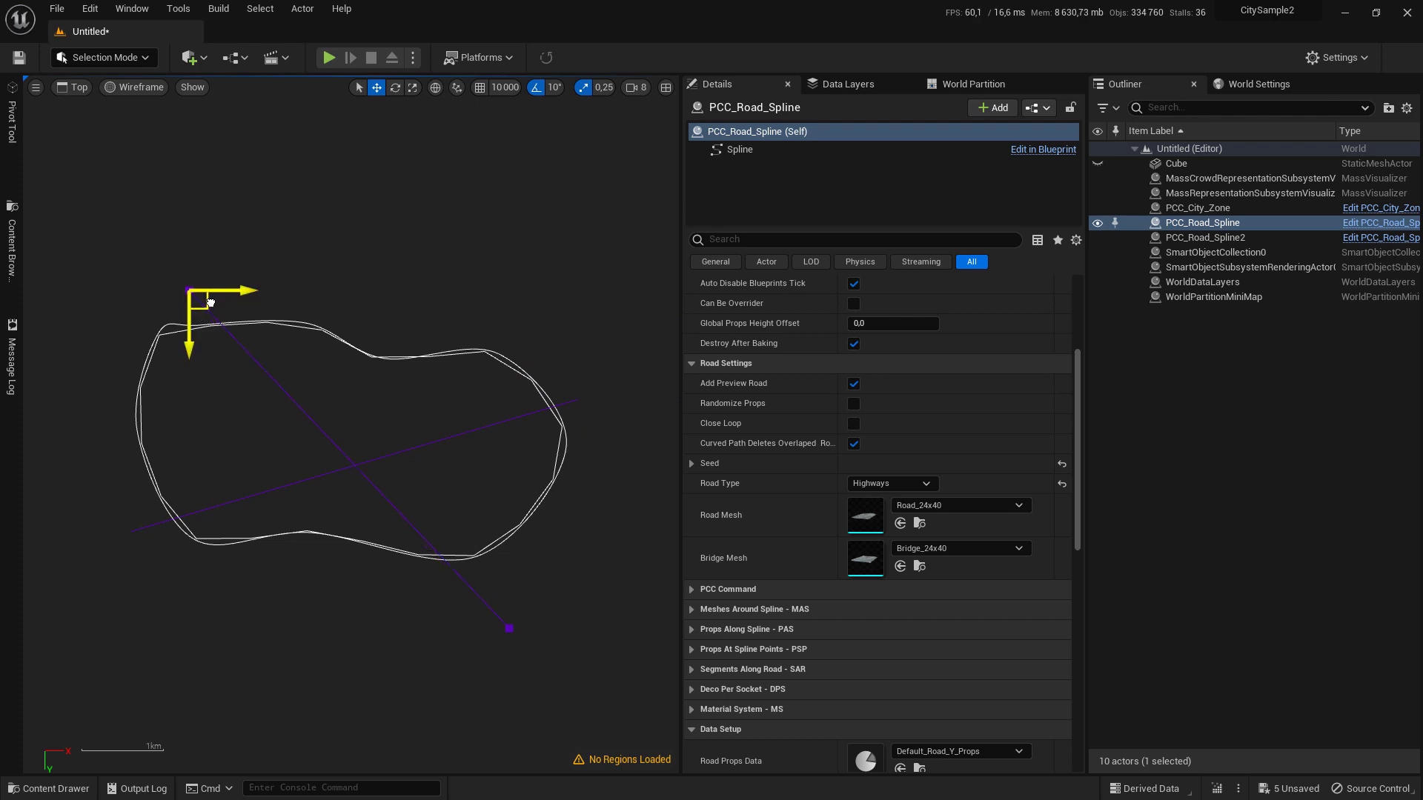
click(575, 401)
key(ctrl+z)
drag(505, 628, 575, 583)
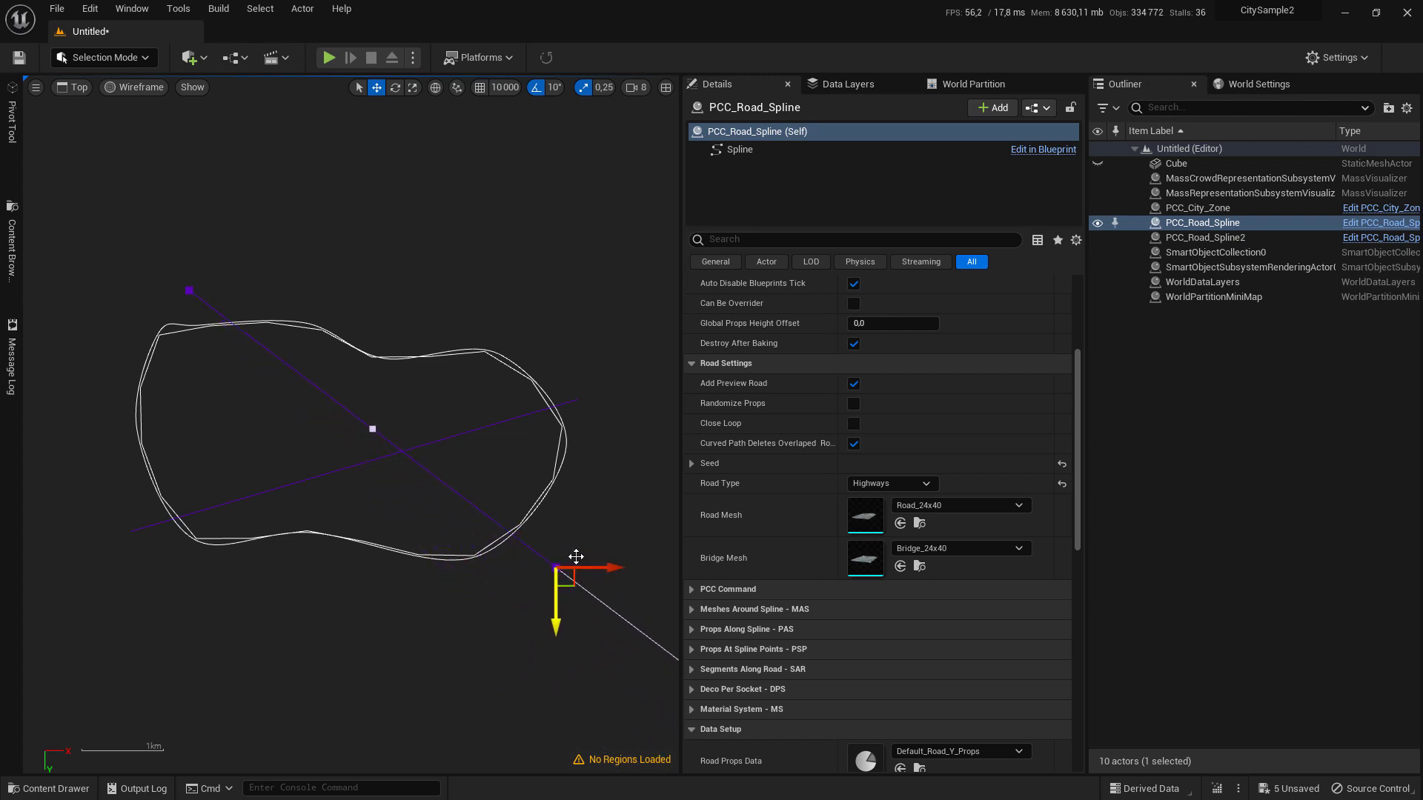
Move the second highway's right end point slightly upward, keeping it just outside the city zone.
click(572, 400)
click(575, 403)
drag(587, 416, 589, 394)
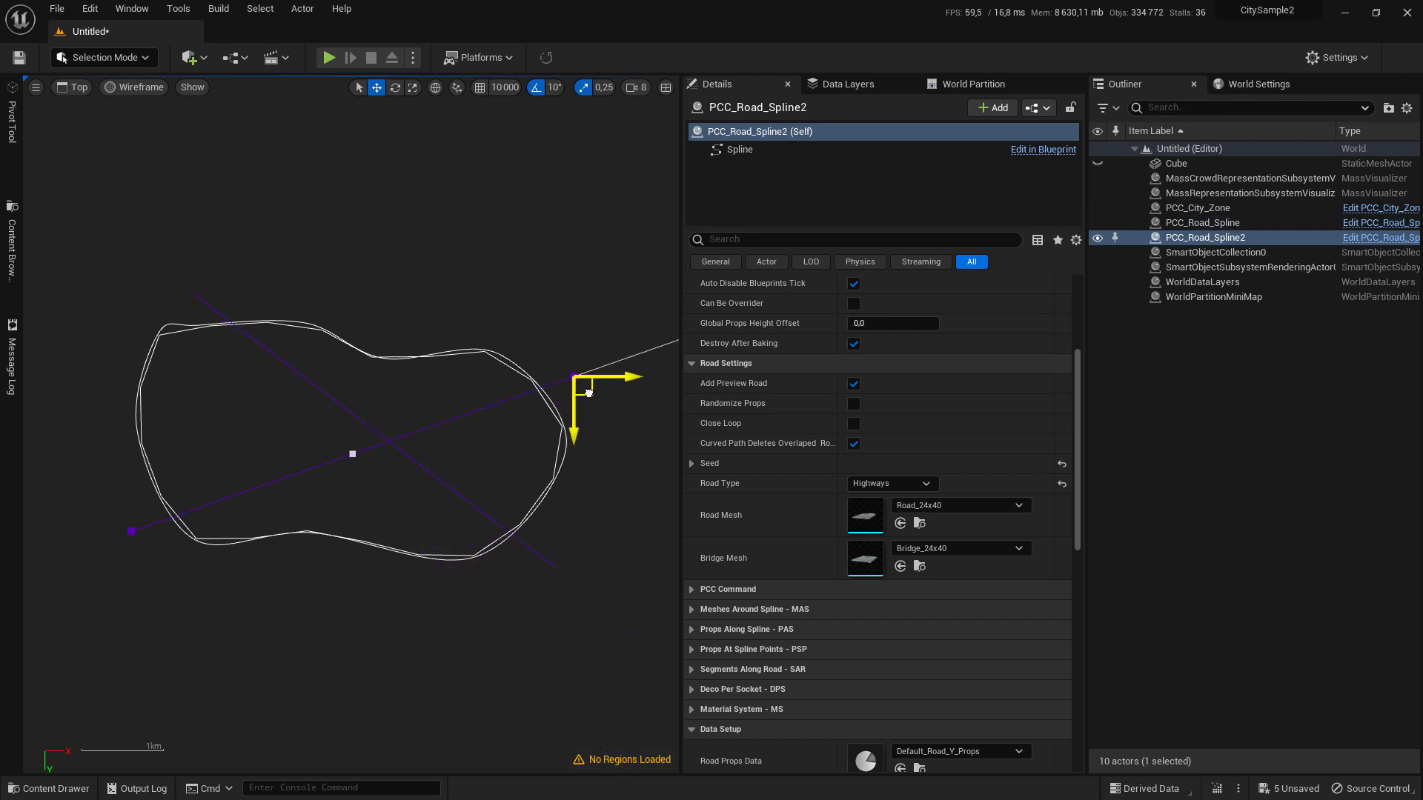
Select both highway road splines together and set their Road Props Data to Matrix_Highways_Road_Props.
click(234, 321)
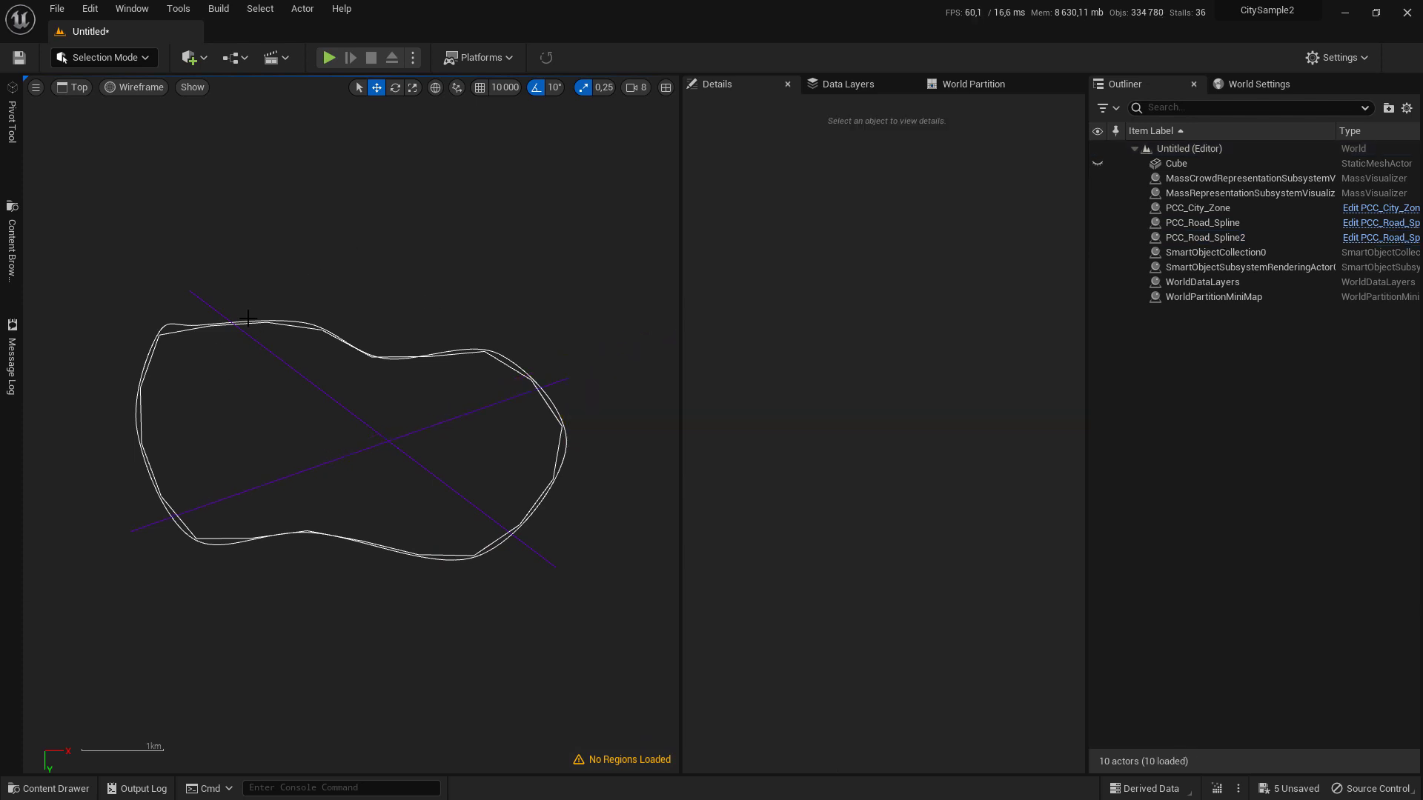
click(206, 317)
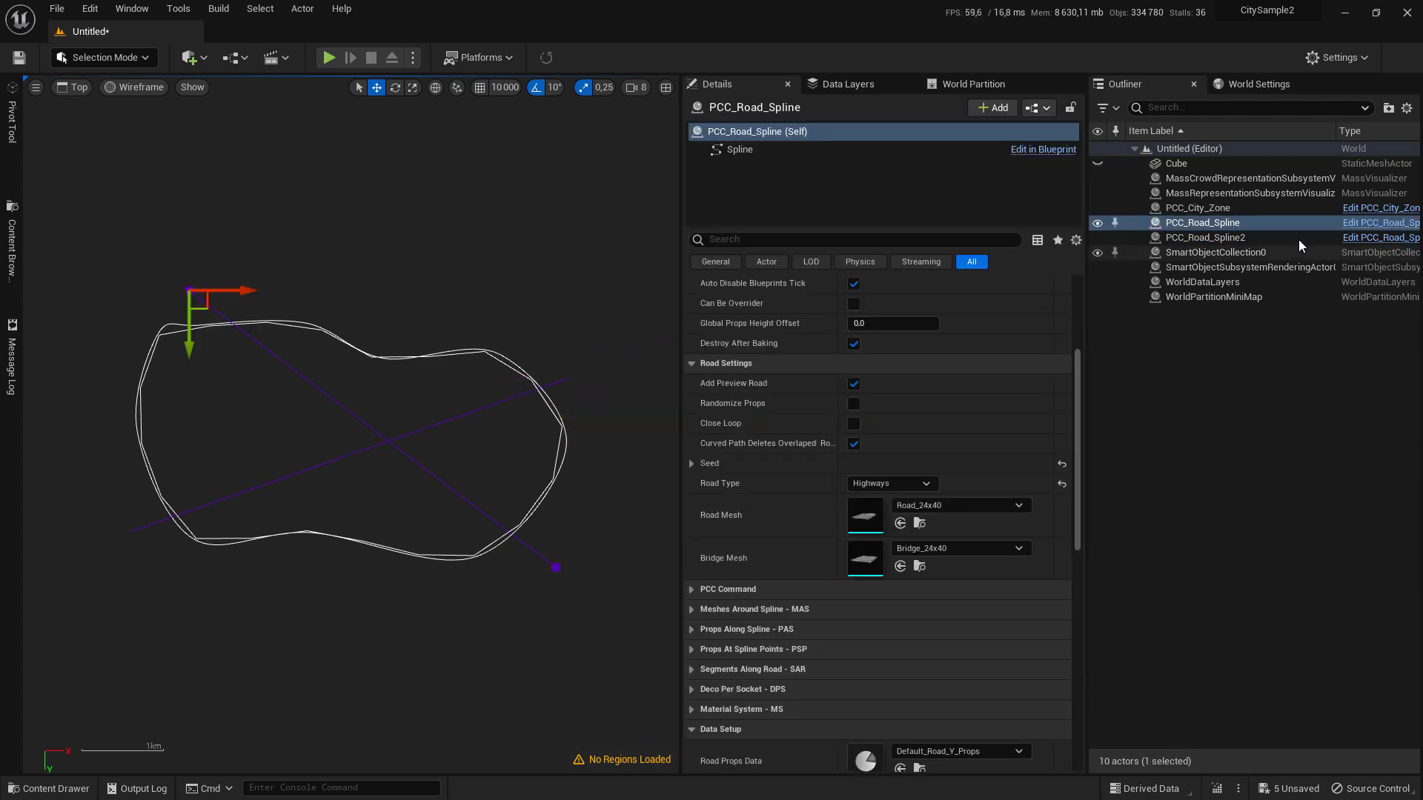
ctrl+click(1213, 240)
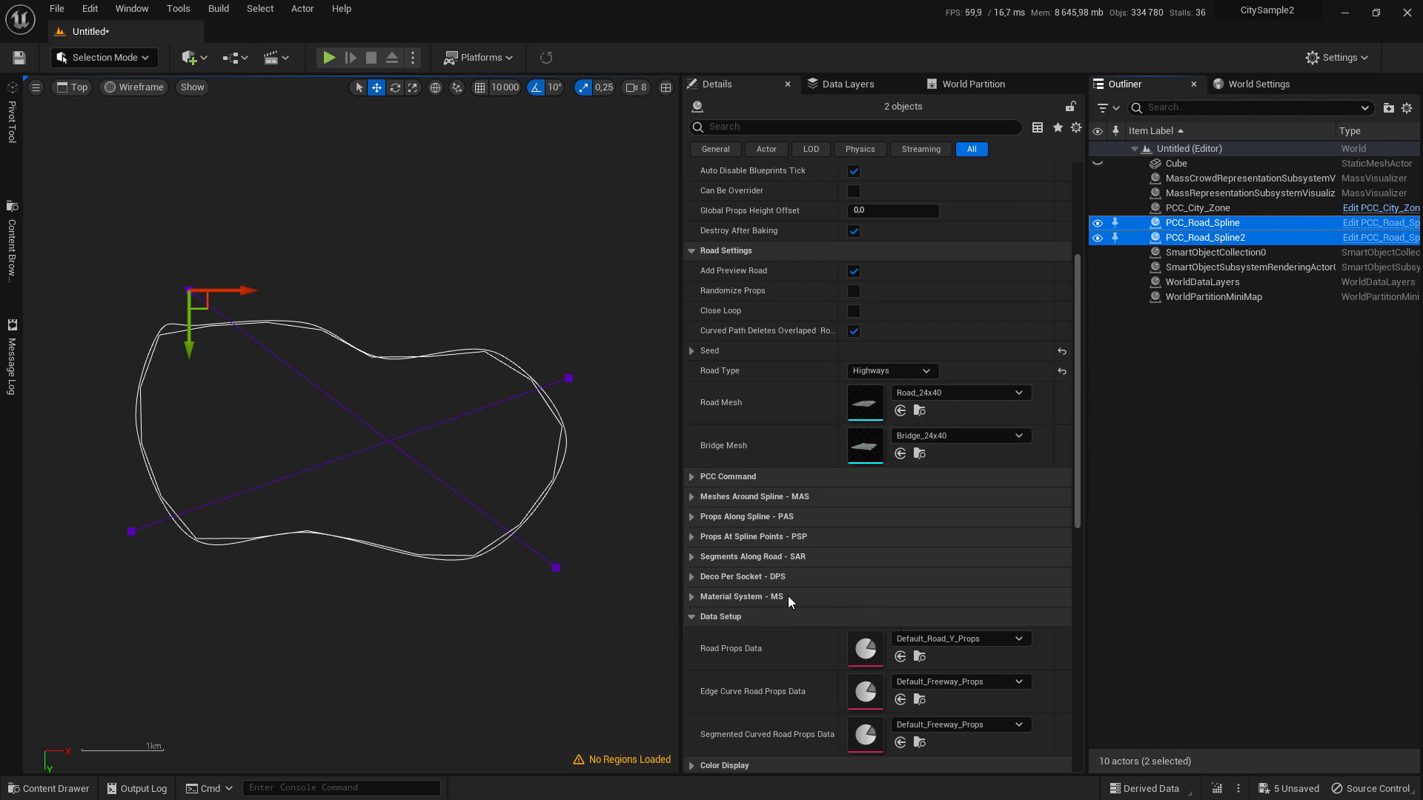
scroll(917, 516, down, 3)
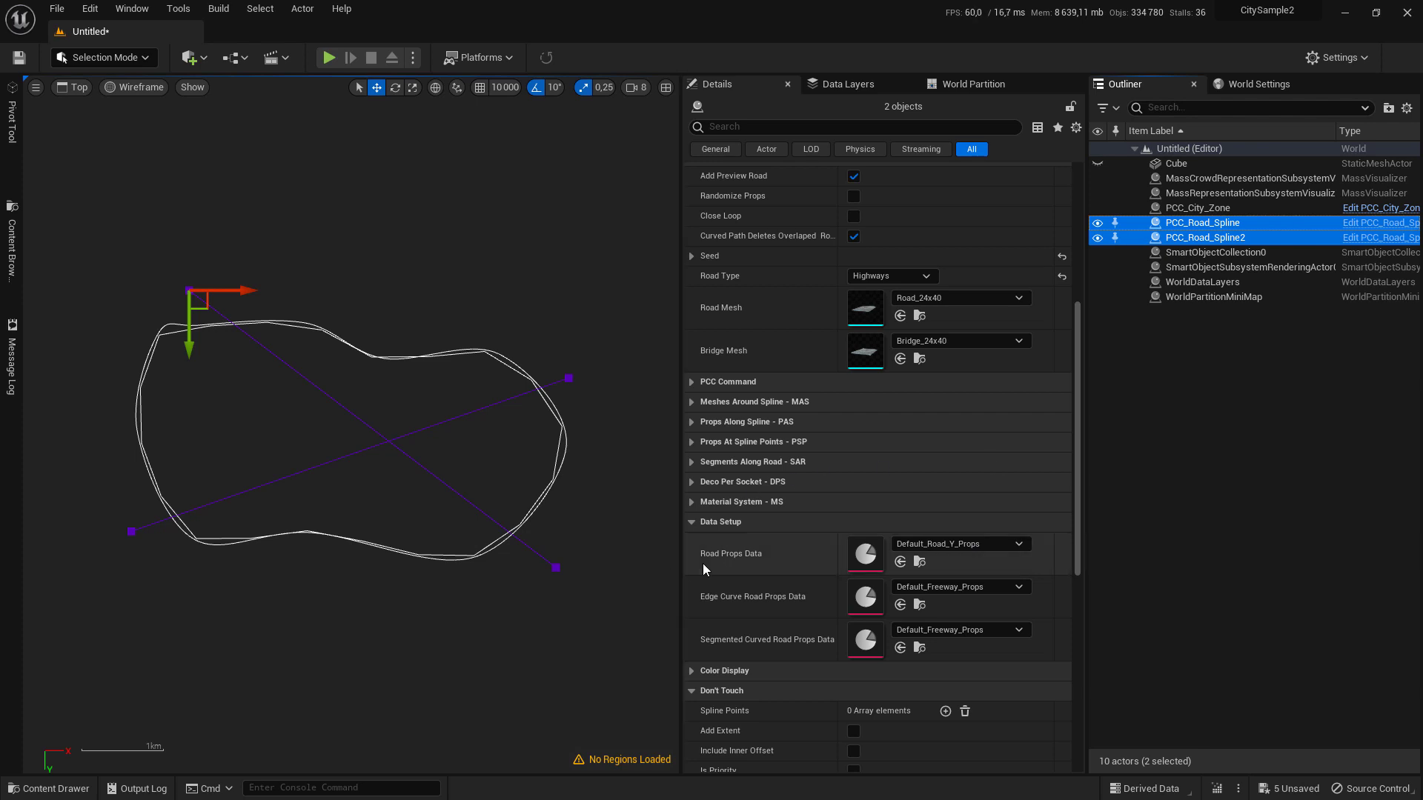
click(935, 548)
scroll(964, 445, down, 3)
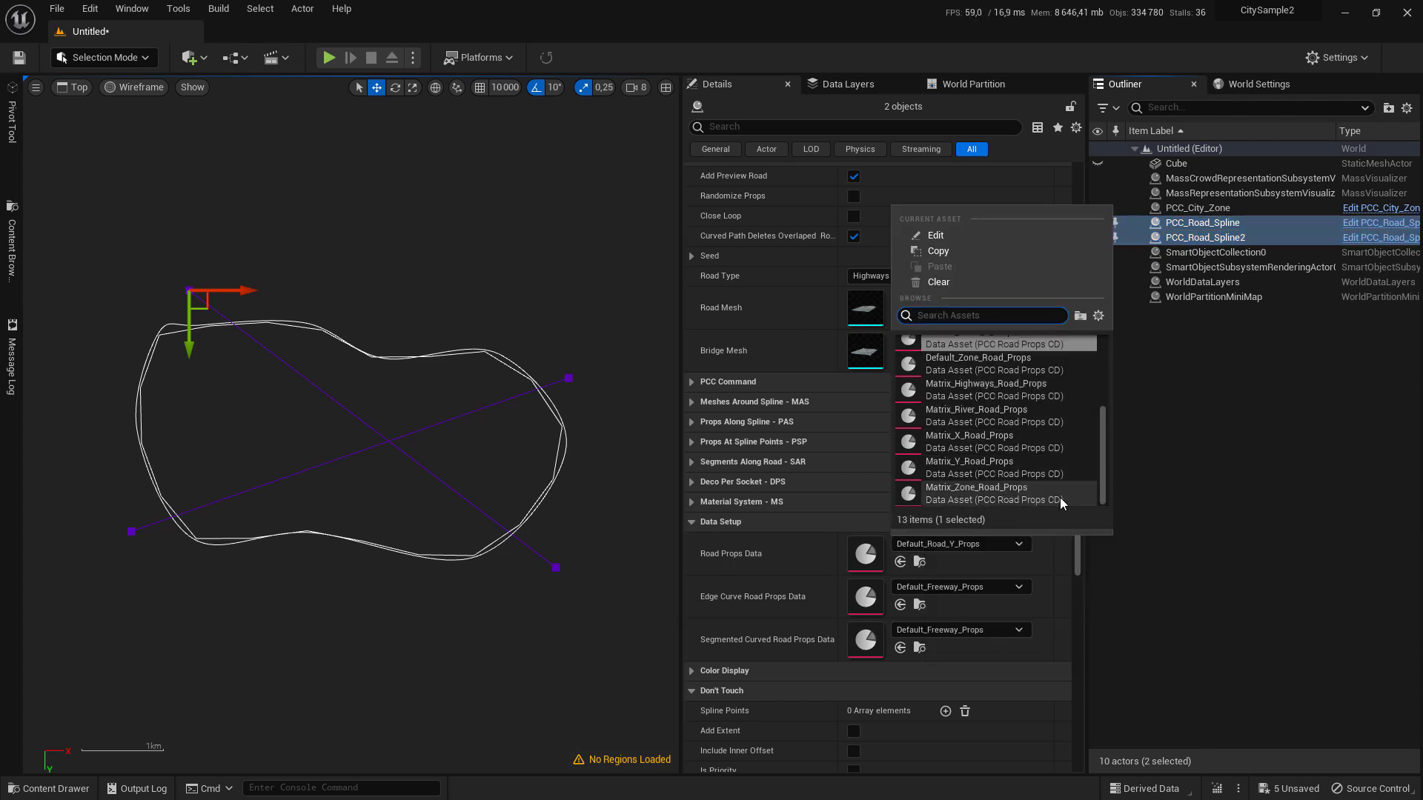
click(1052, 396)
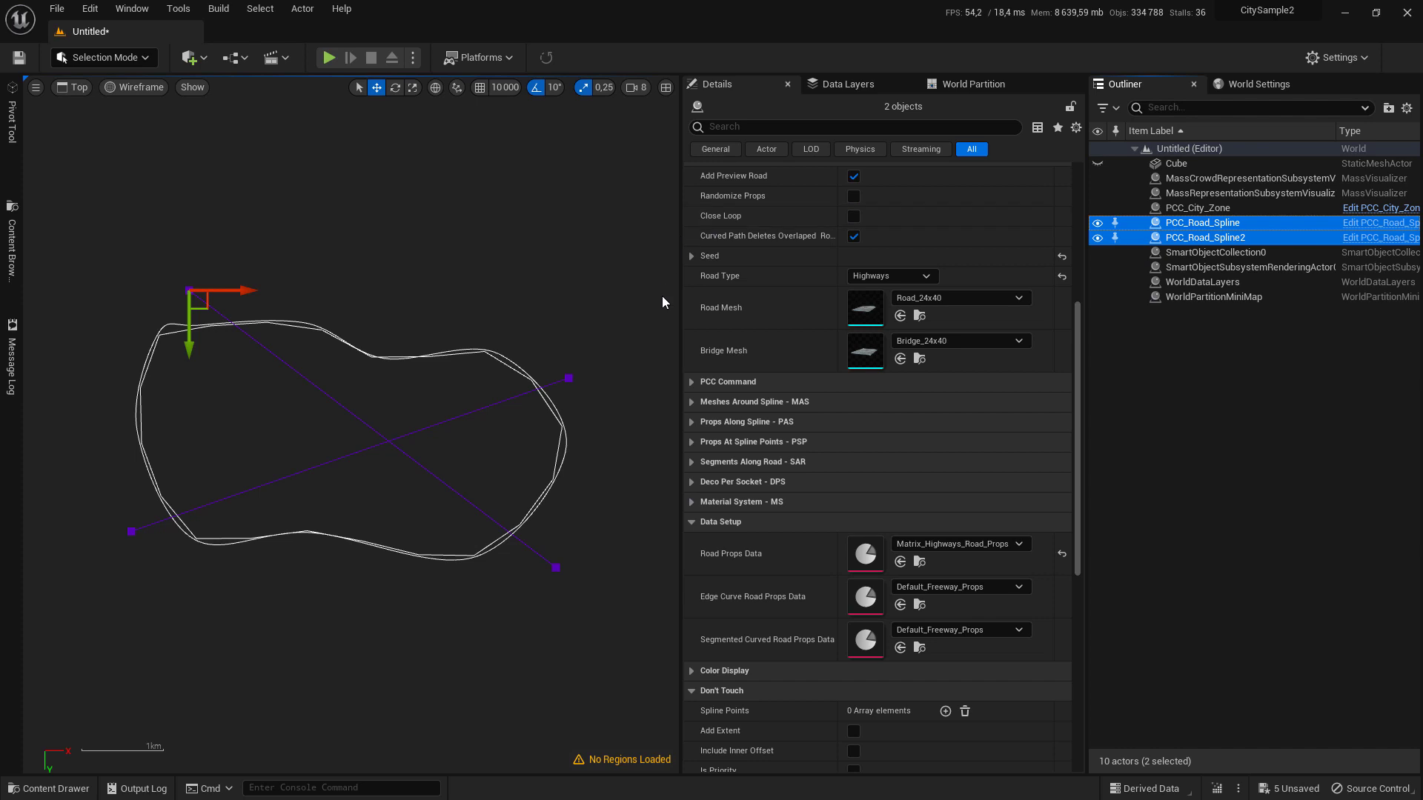
scroll(741, 255, up, 2)
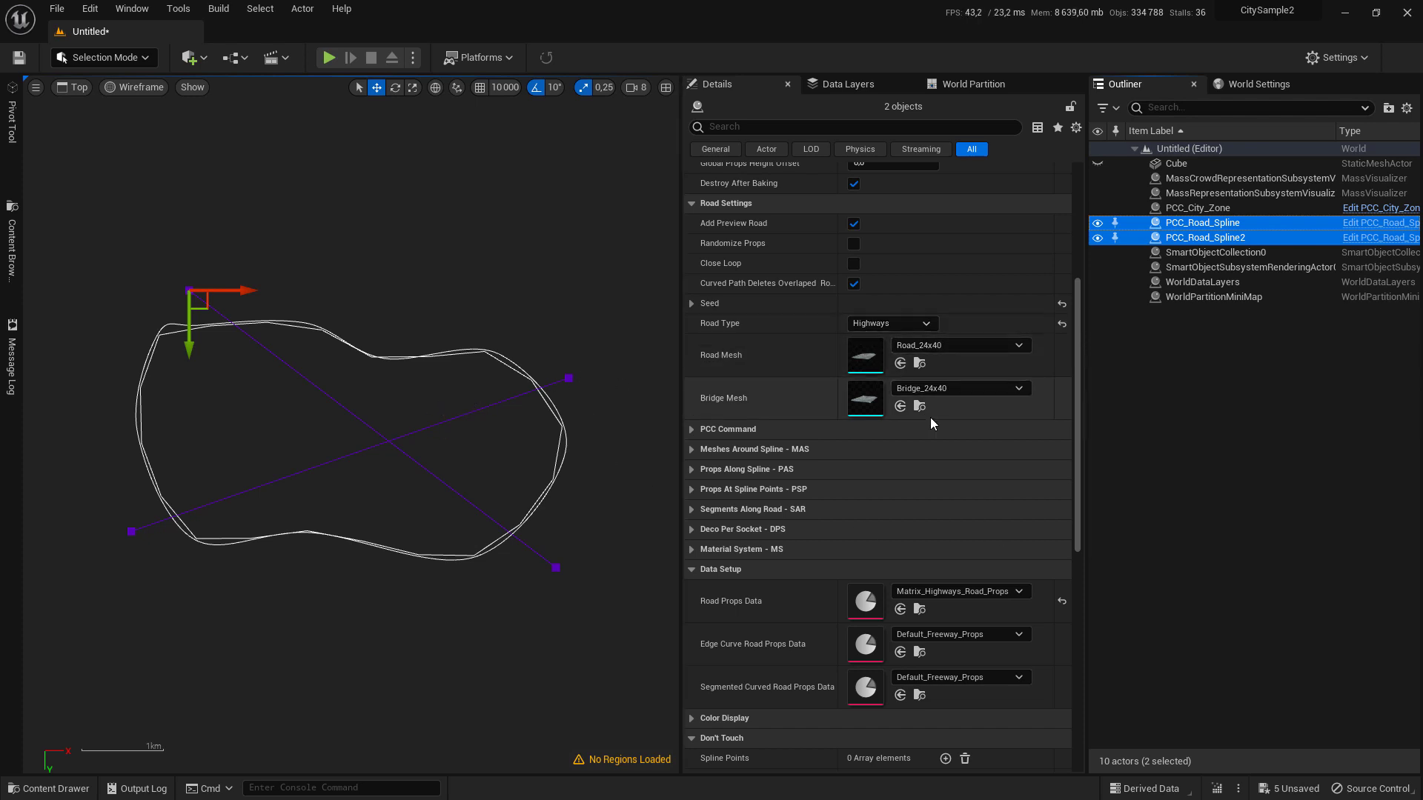
click(953, 343)
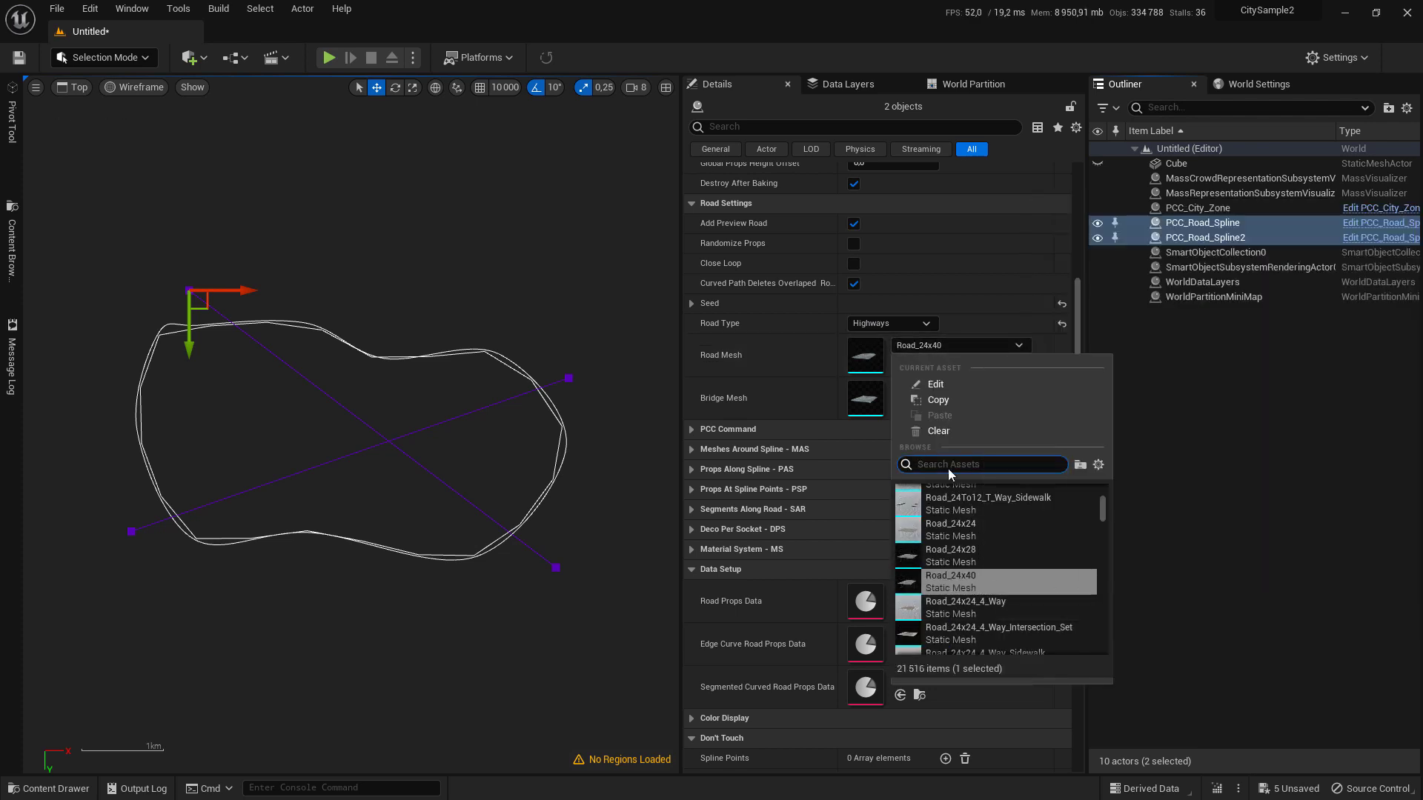
click(757, 407)
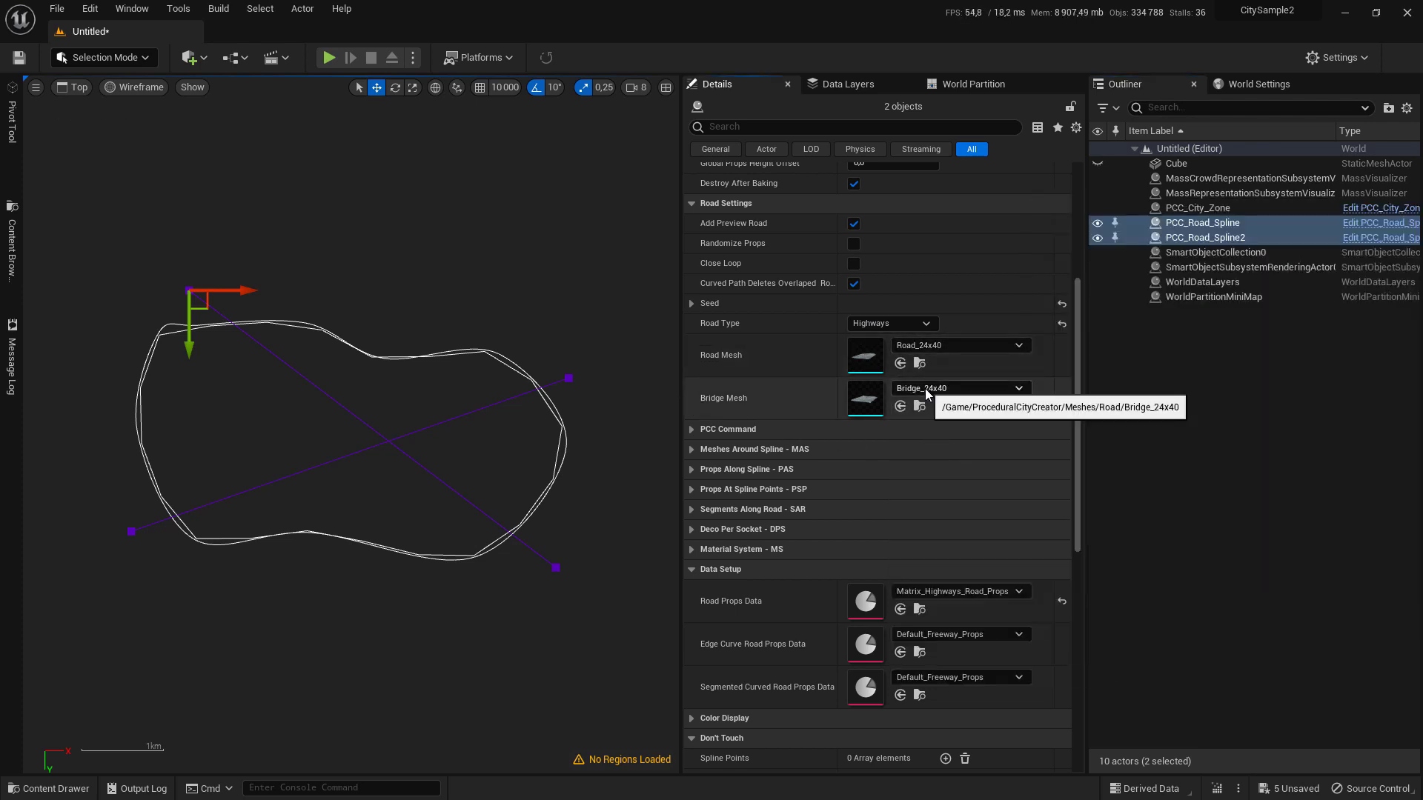
Select the PCC_City_Zone and spawn its cells, split by the two crossing highways.
click(490, 289)
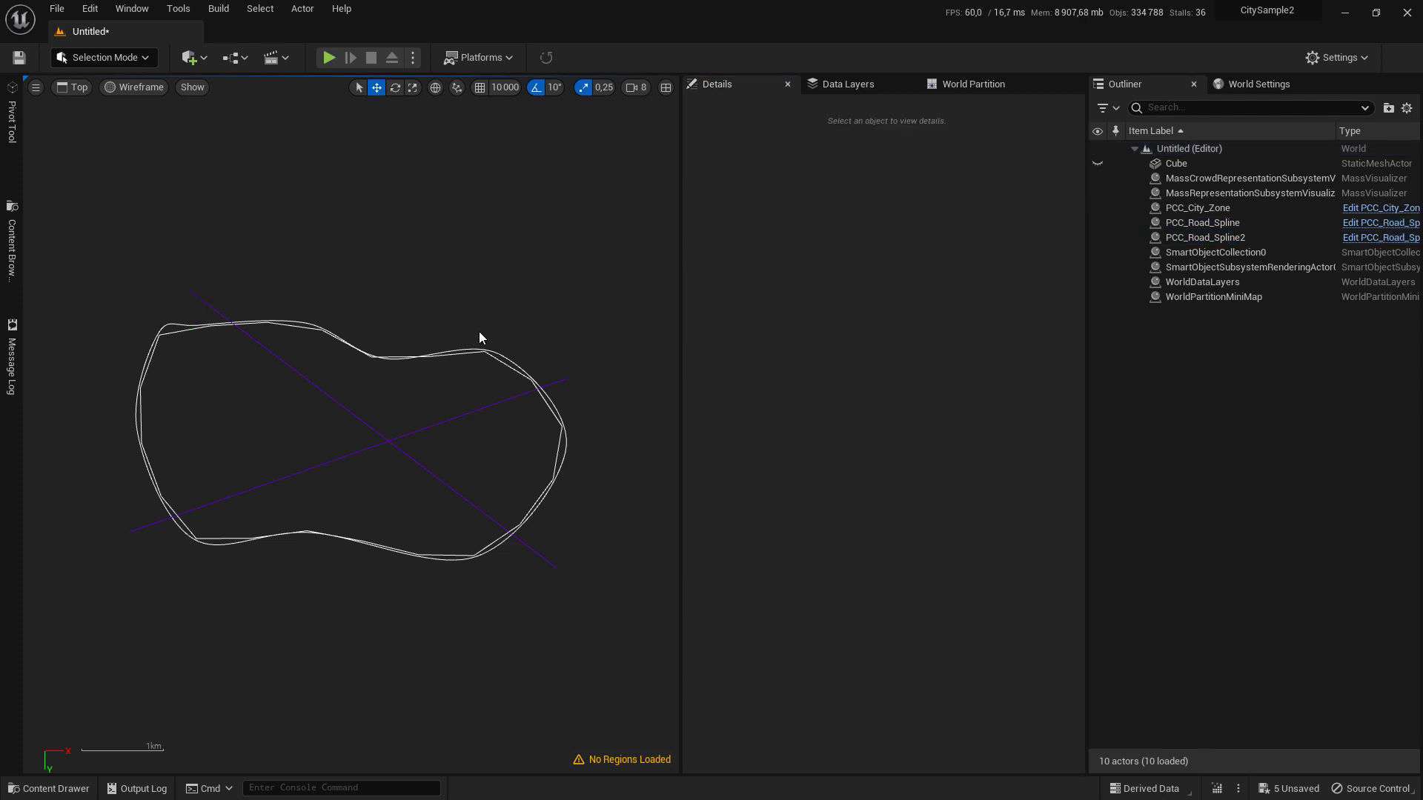
click(433, 357)
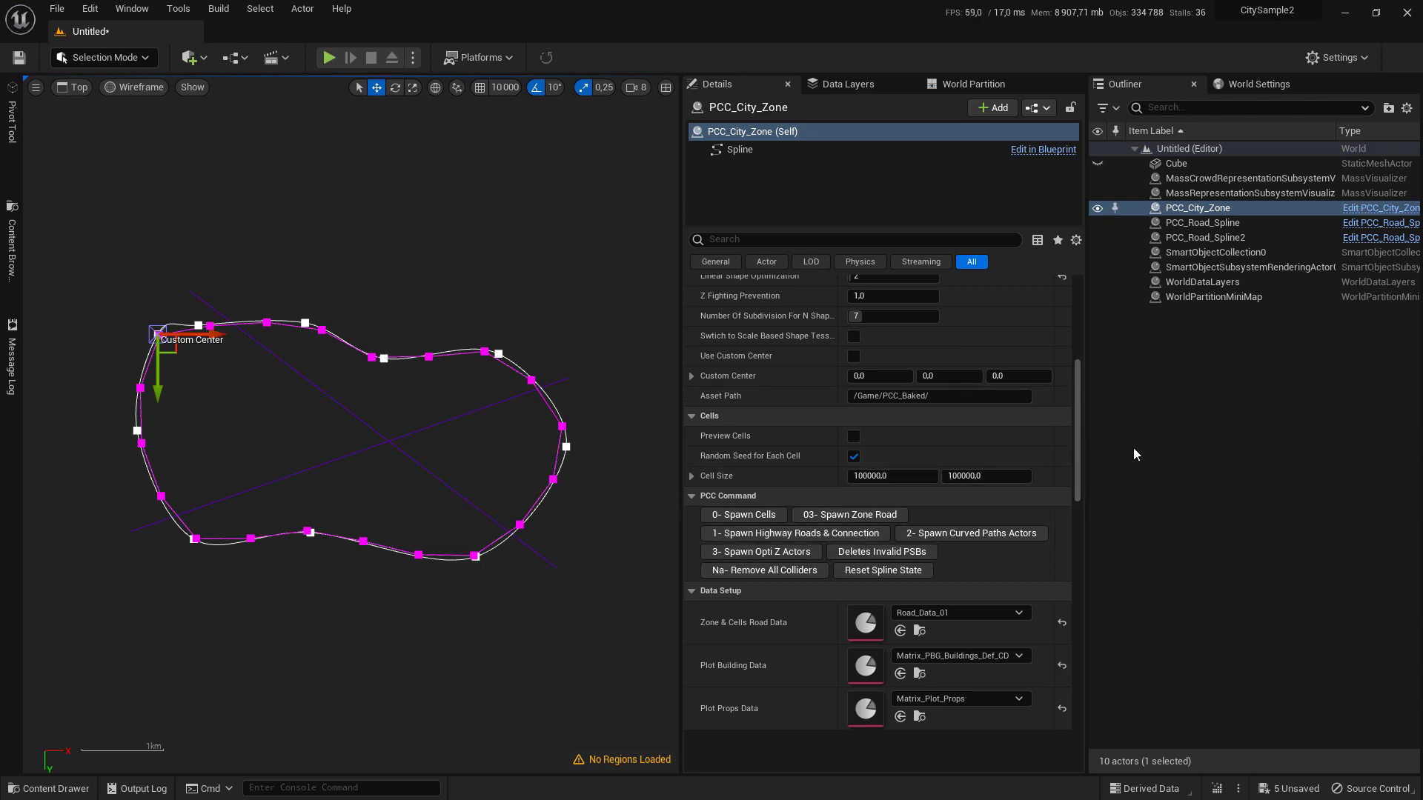
click(739, 519)
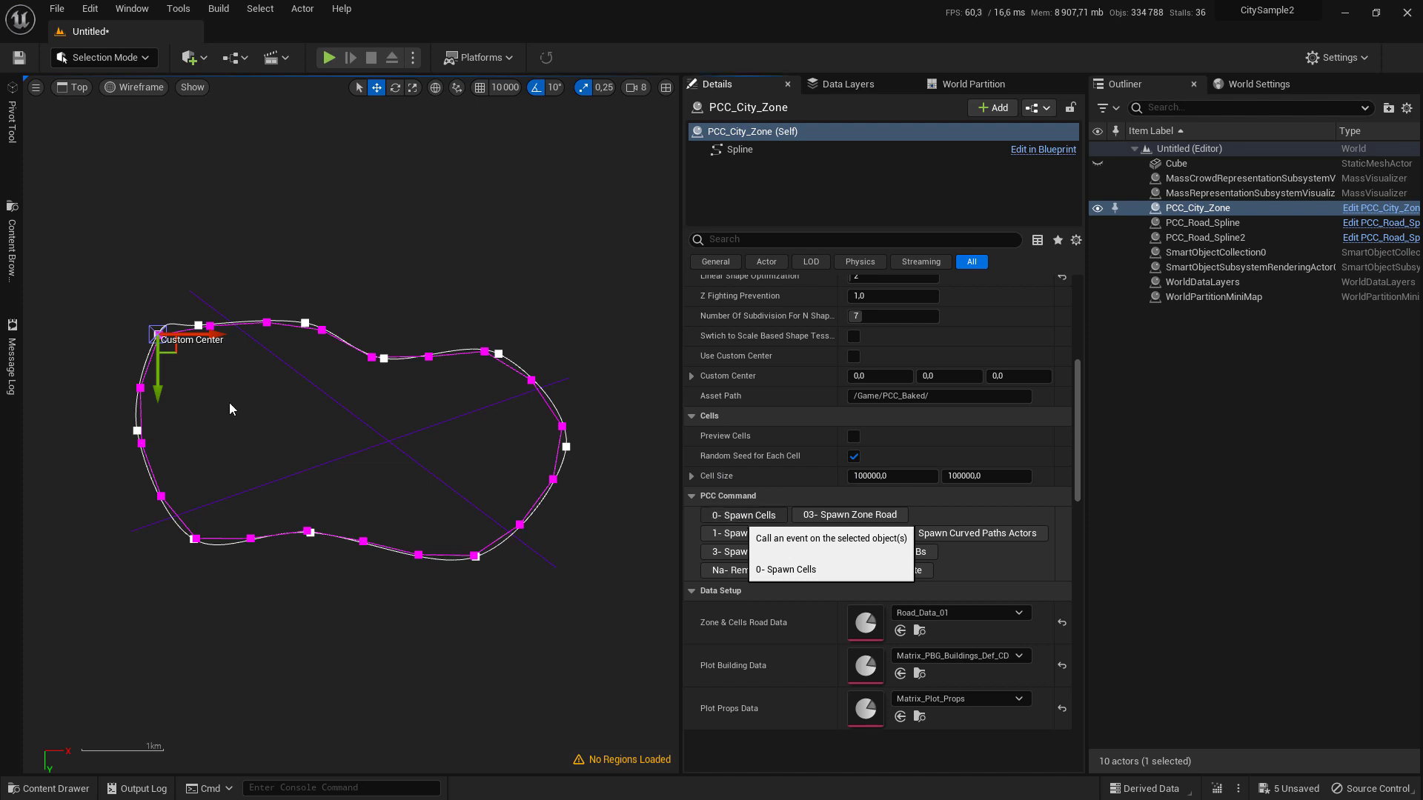
right_drag(420, 379, 462, 261)
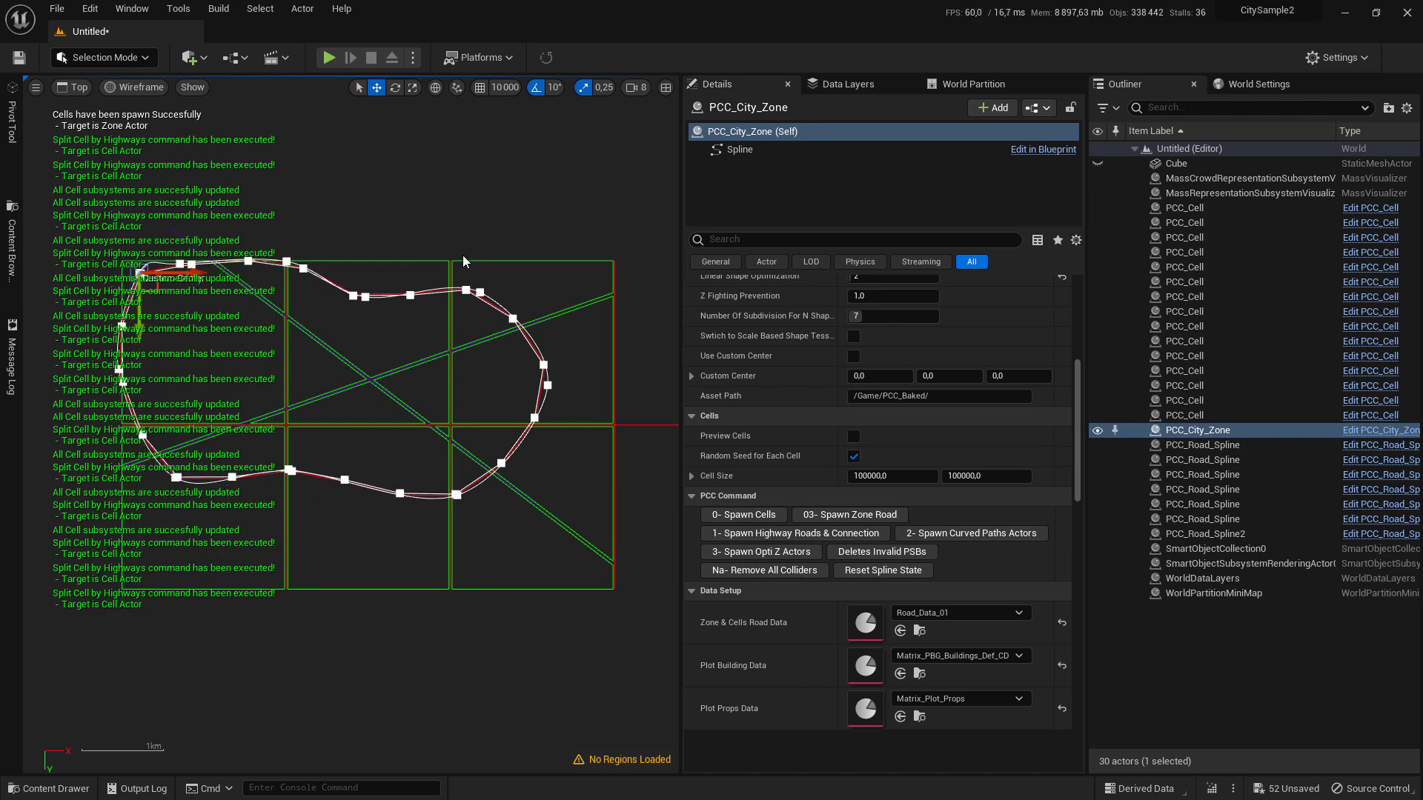
scroll(412, 398, down, 3)
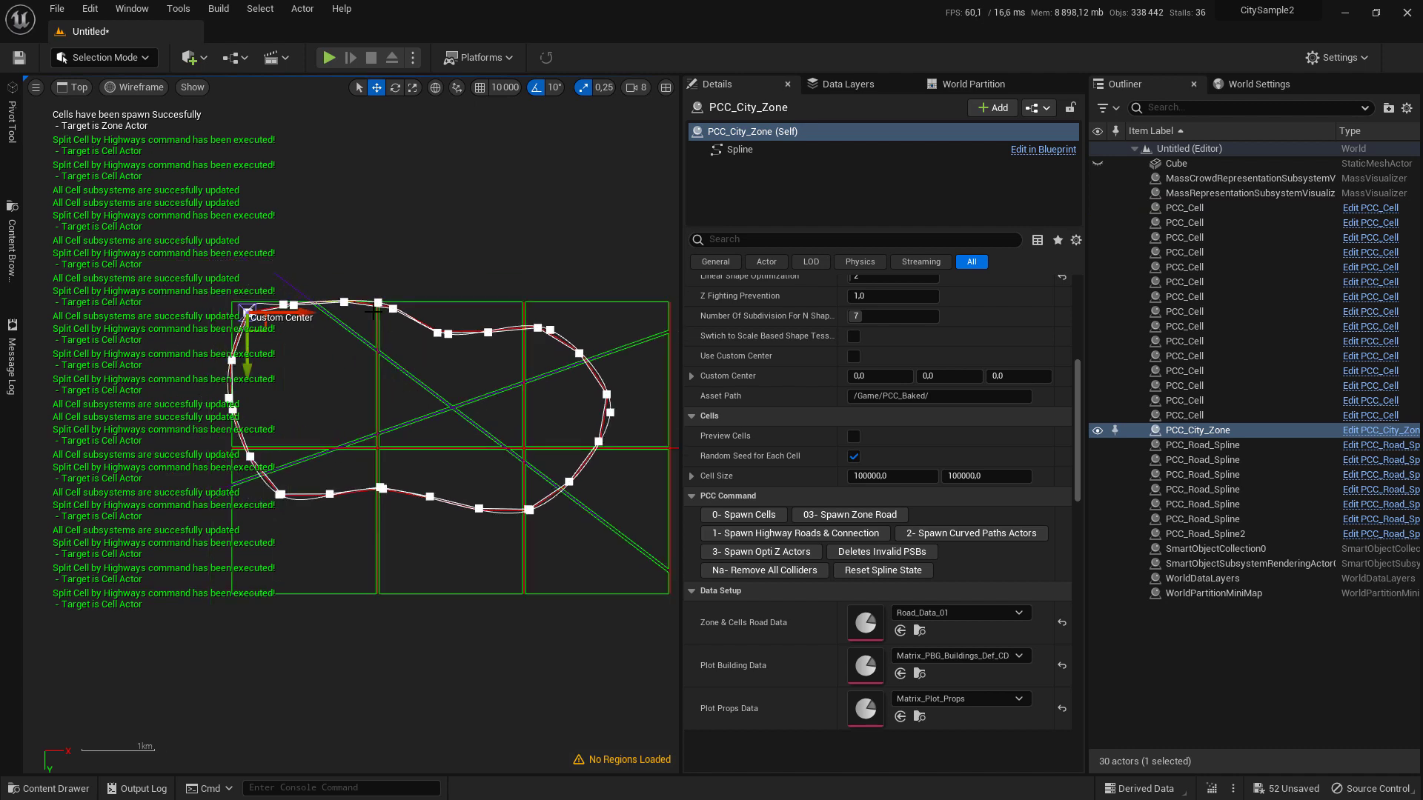